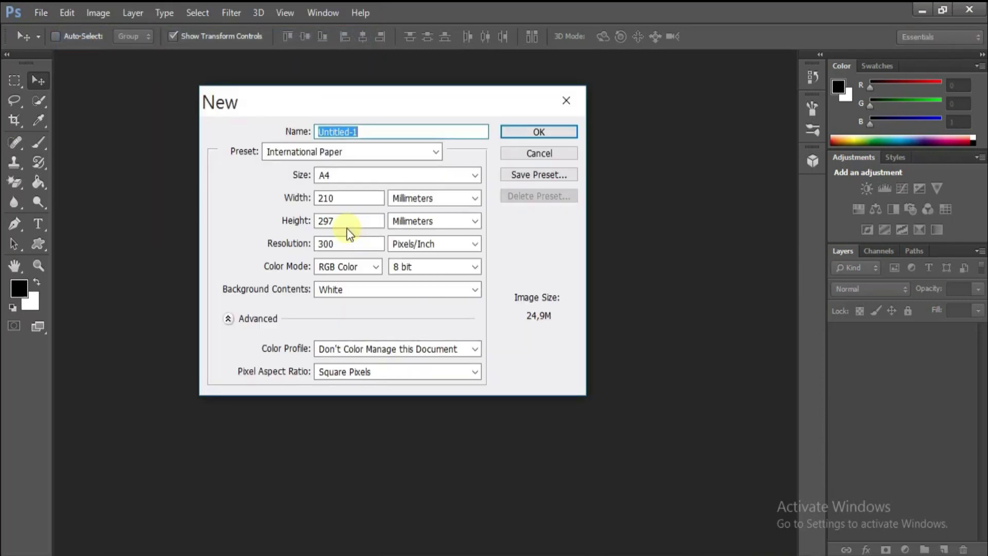
- Choose the A4 preset and create the 210 × 297 mm, 300 ppi white document
click(356, 180)
click(353, 190)
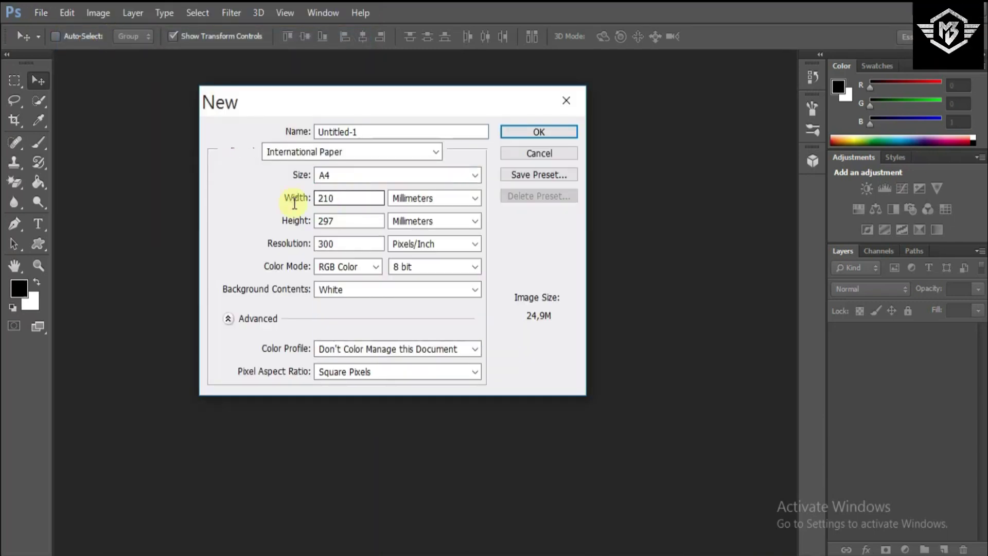
key(Tab)
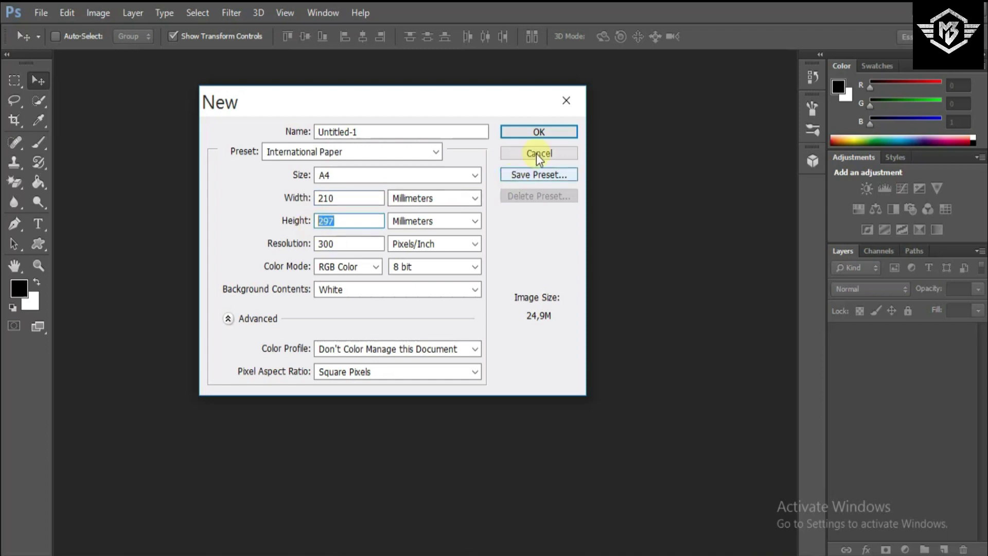
click(558, 133)
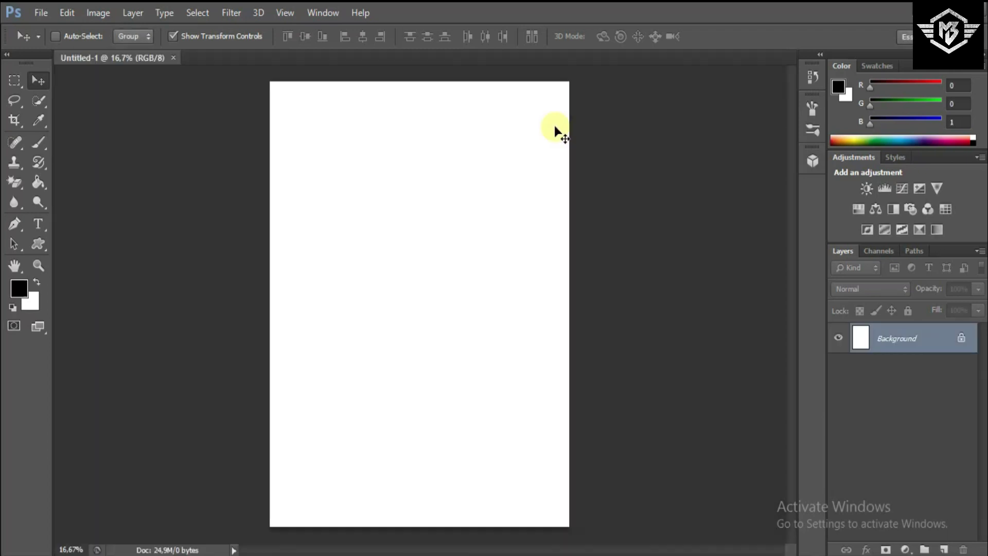
- Open BHAN VCTOR, laser-transparent-2, SPLASH, splsh and VCTRMJD together from the image folder
click(35, 13)
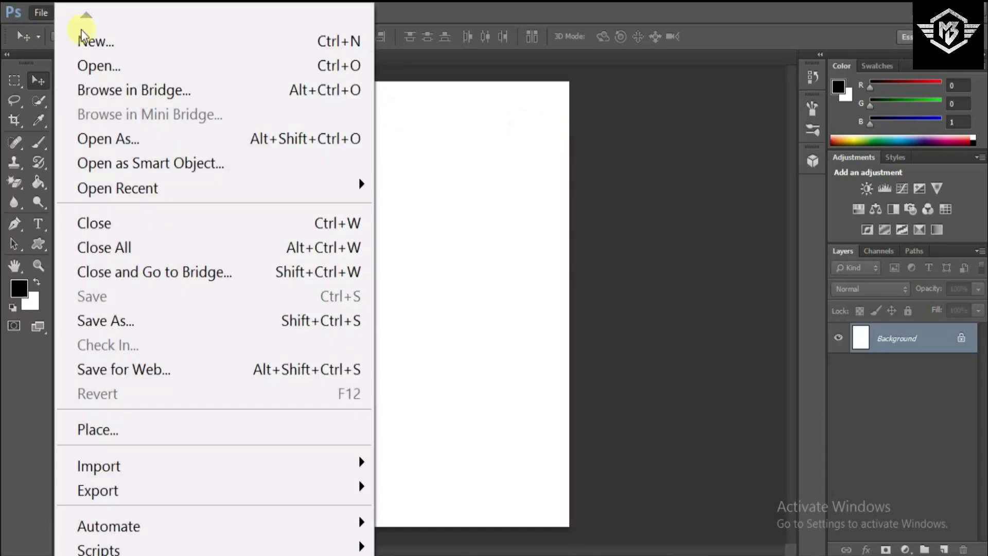
click(123, 64)
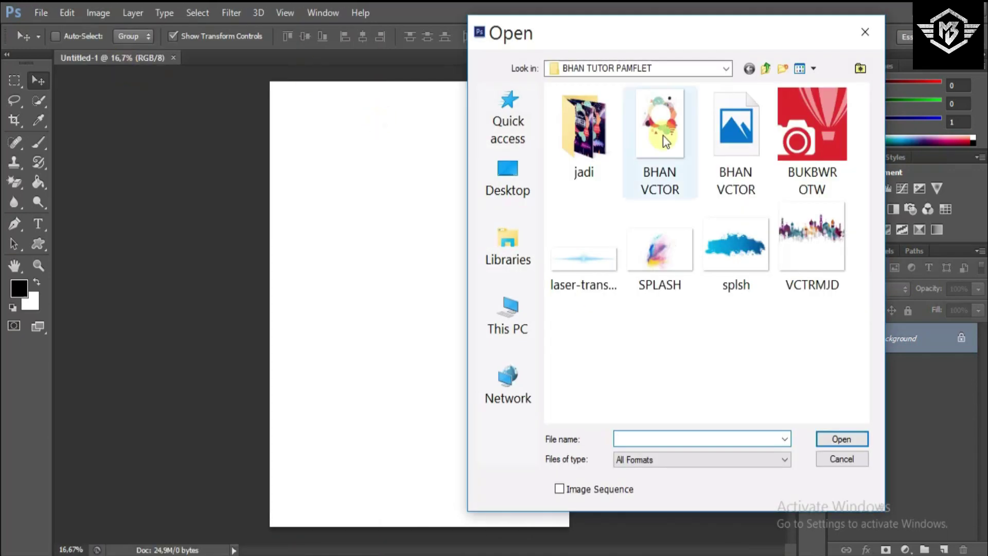
ctrl+click(718, 146)
ctrl+click(606, 229)
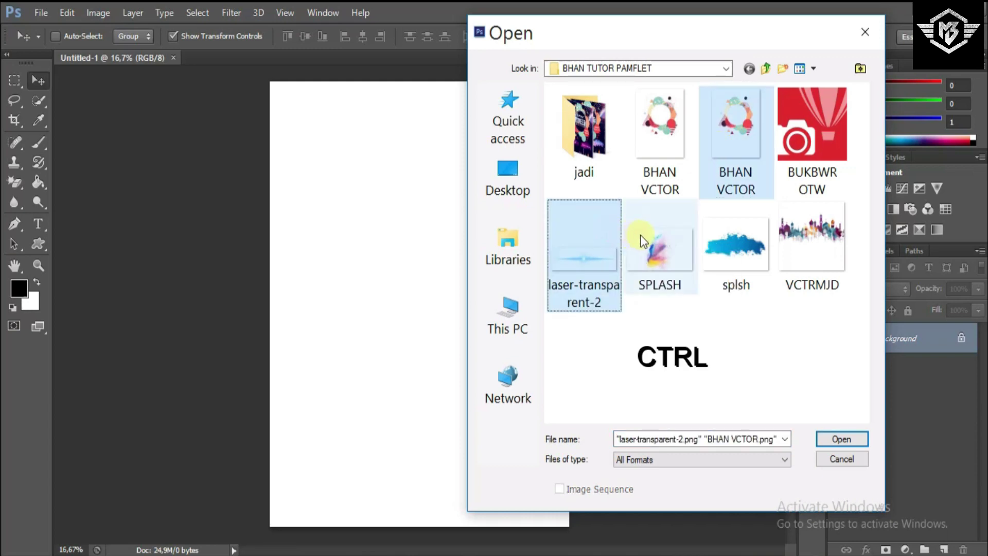
ctrl+click(666, 239)
ctrl+click(730, 245)
ctrl+click(801, 256)
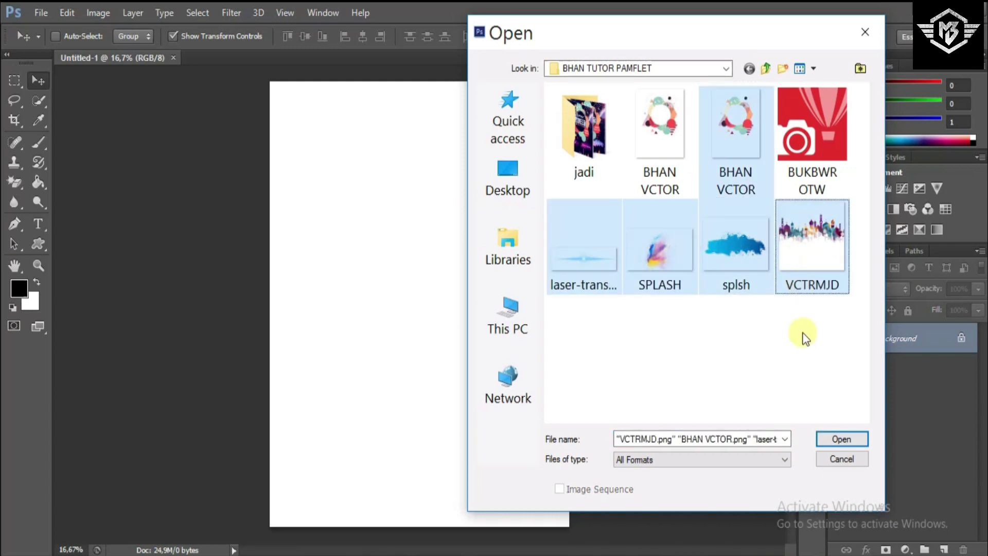
click(832, 437)
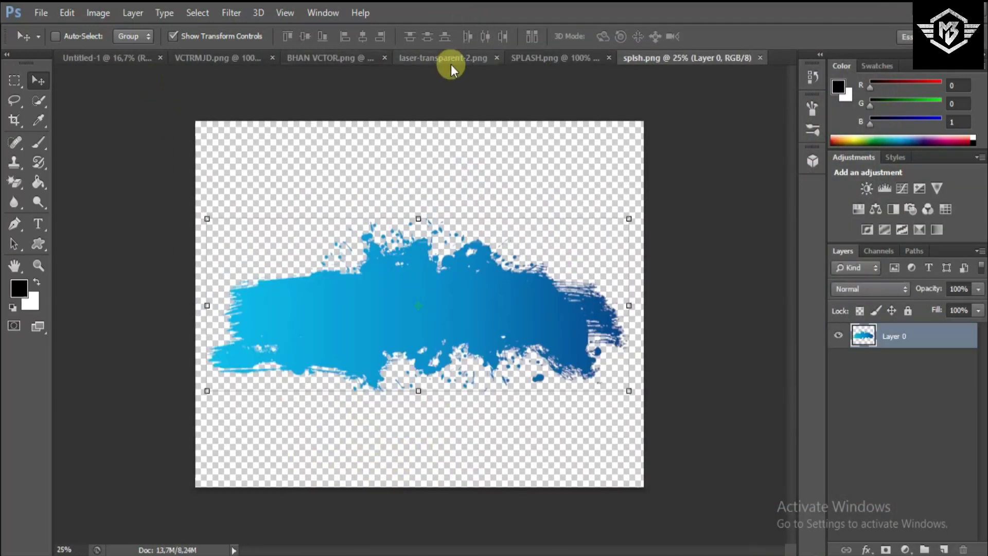
- Return to the blank Untitled-1 poster and view the Background layer's options
click(310, 57)
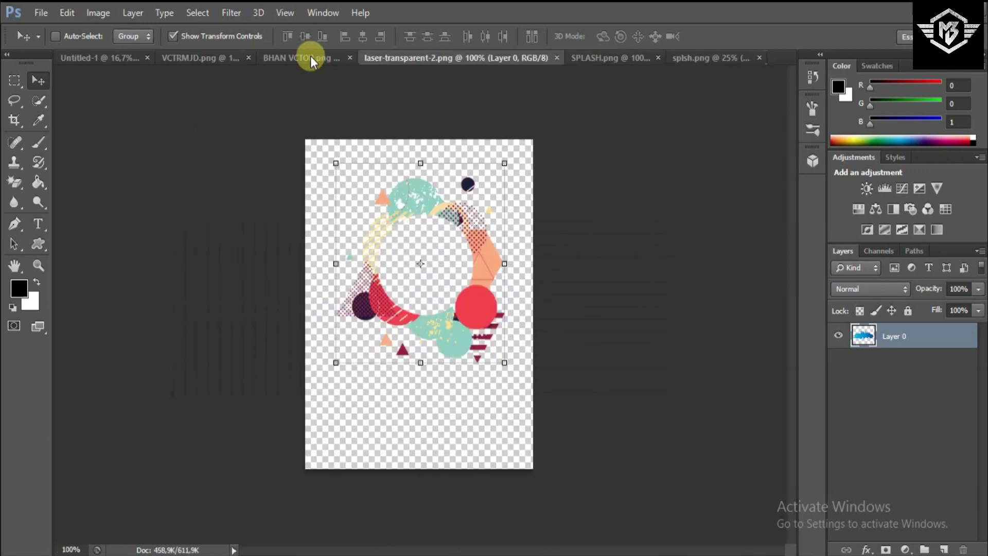
click(113, 53)
right_click(915, 340)
click(915, 404)
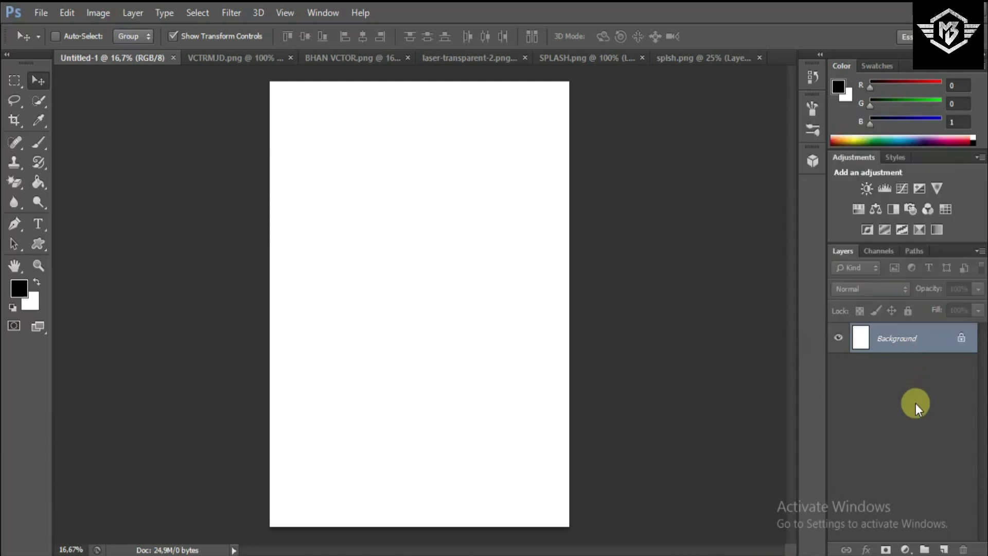
- Add a Solid Color fill layer in dark navy #030132 over the page
click(905, 550)
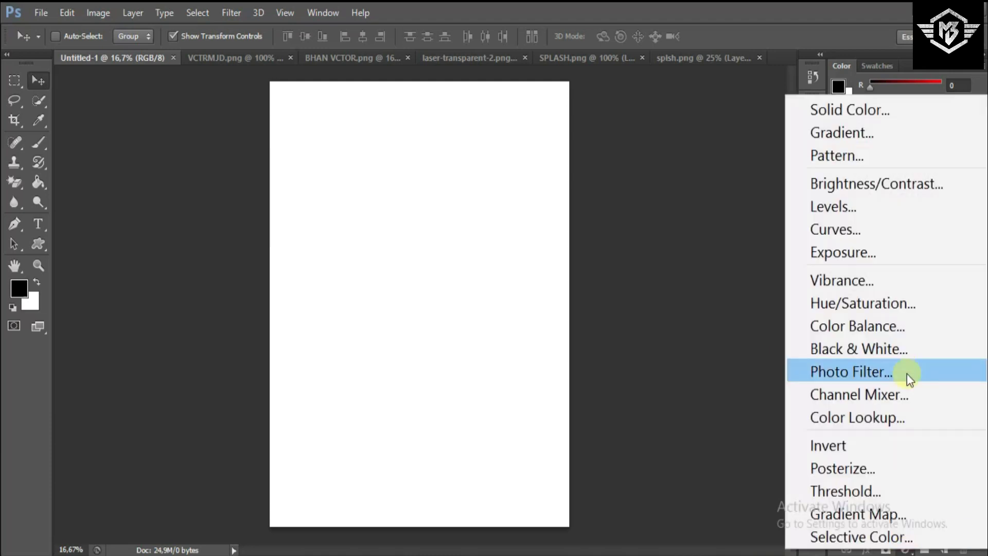
click(907, 109)
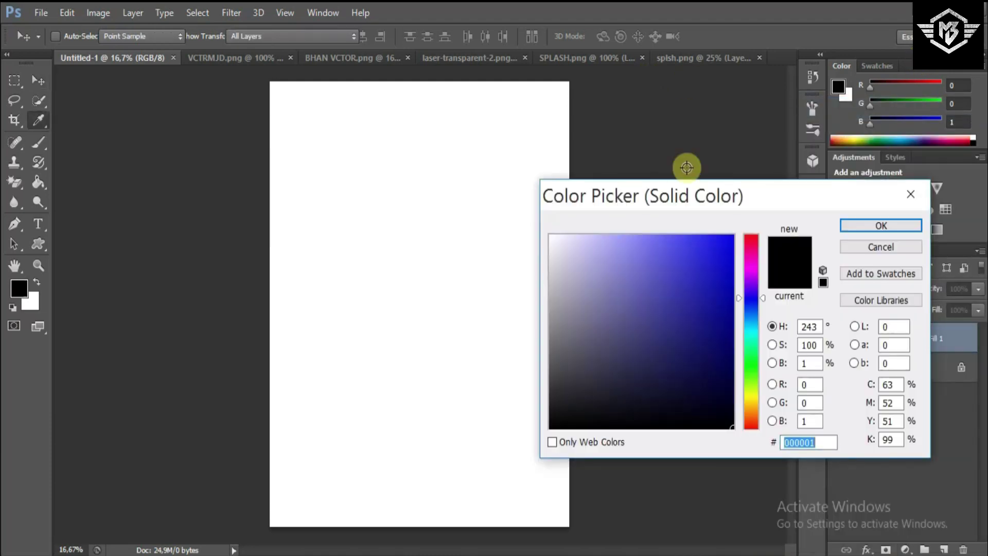
click(730, 363)
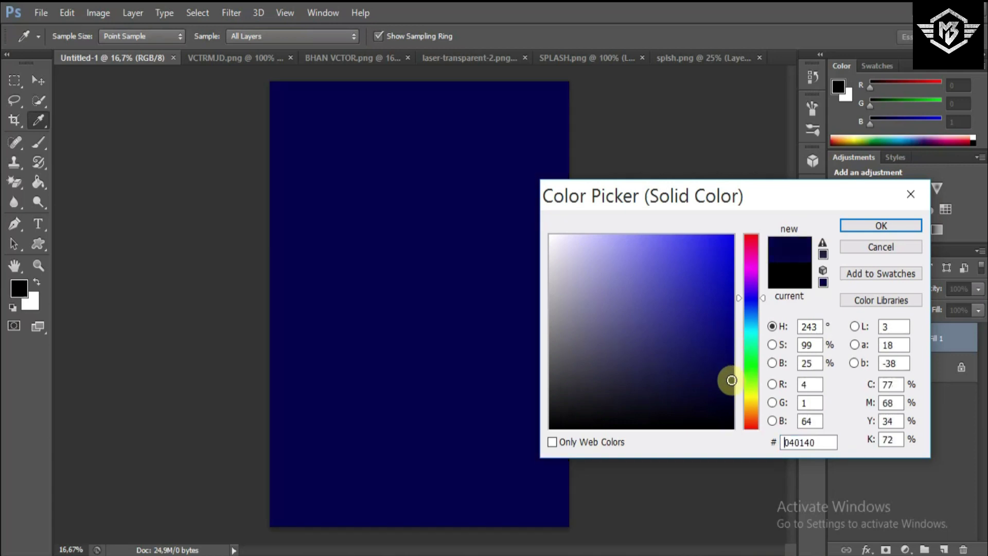
click(731, 390)
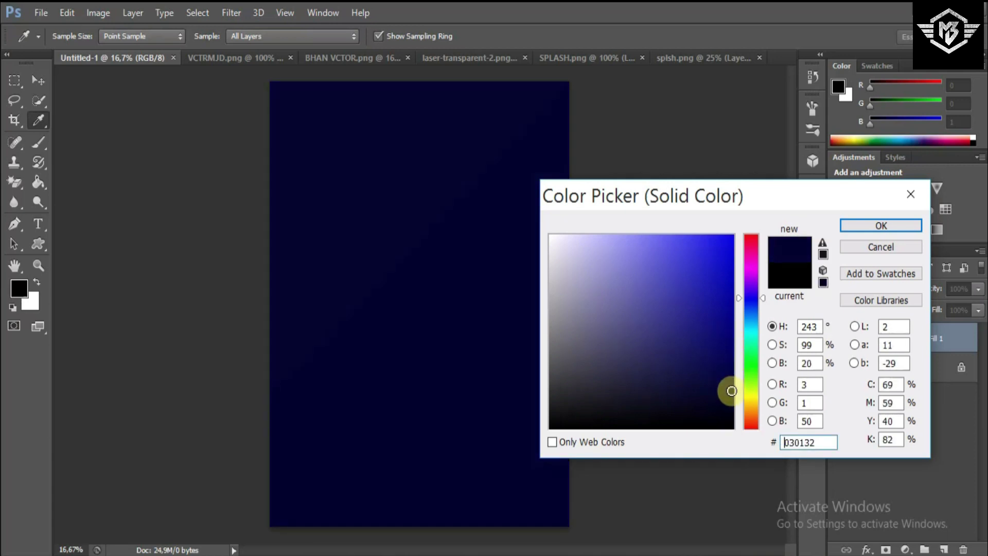
click(899, 230)
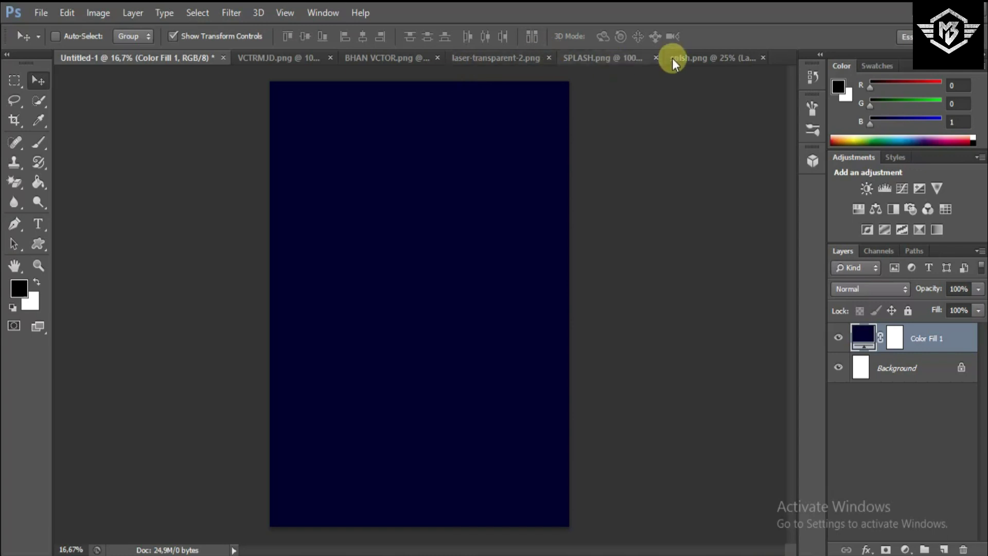
- Scale the VCTRMJD skyline to poster width along the bottom, then bring in the BHAN VCTOR ring
click(305, 58)
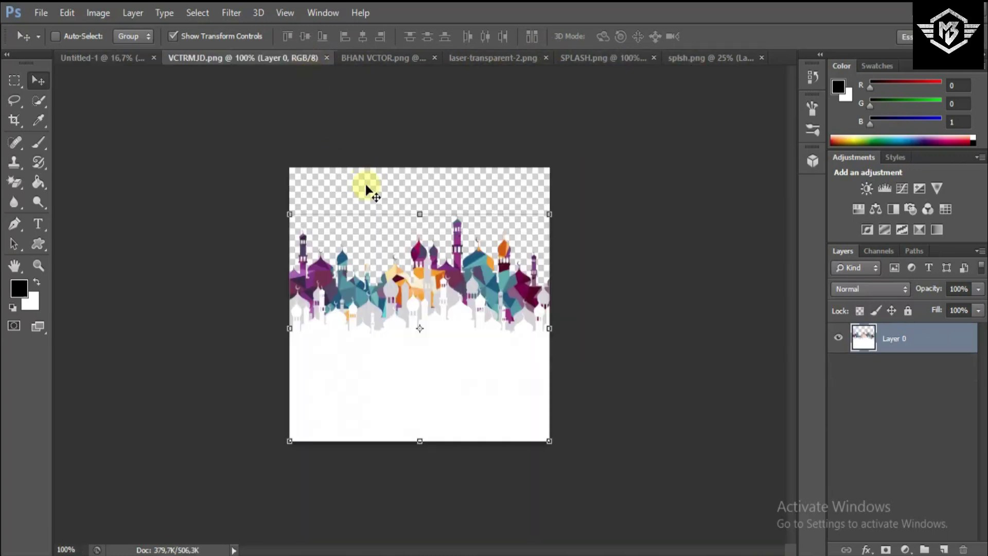
drag(396, 257, 244, 524)
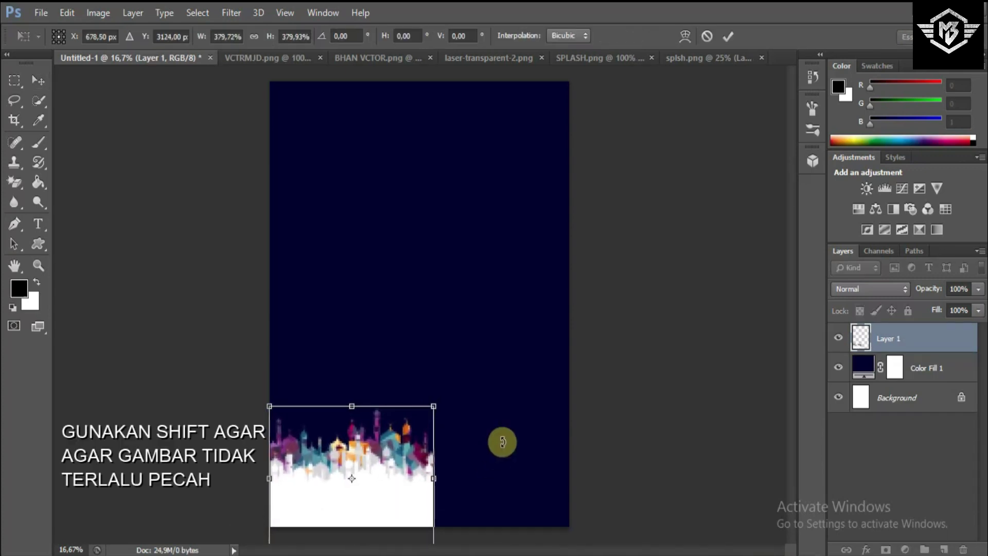
key(ctrl+minus)
drag(431, 486, 567, 535)
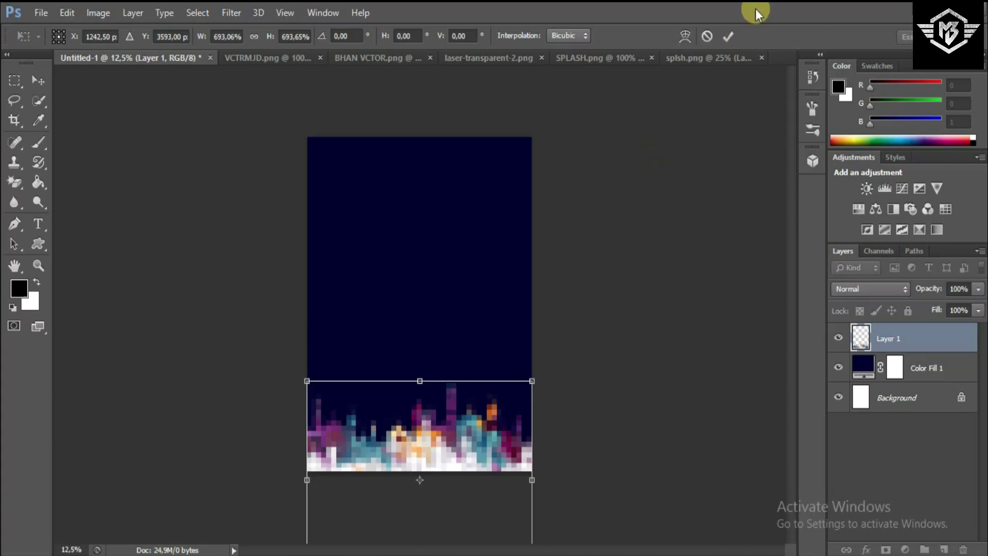
click(731, 36)
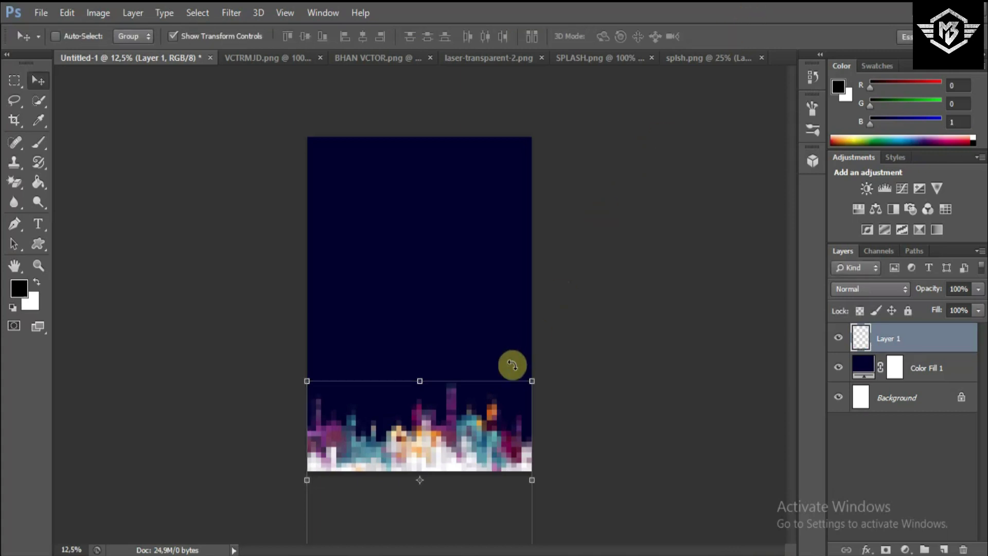
drag(487, 440, 483, 422)
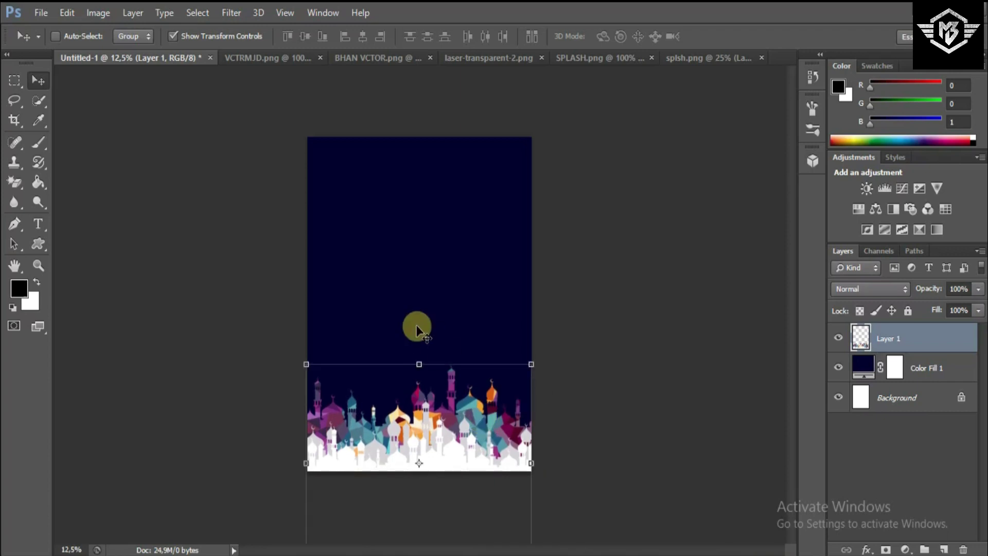
click(374, 57)
drag(381, 184, 453, 189)
- Scale the ring graphic to about 97%, centre it near the top, and add empty Layer 3
mouse_move(343, 335)
mouse_down()
mouse_move(326, 370)
mouse_move(333, 351)
mouse_up()
double_click(431, 240)
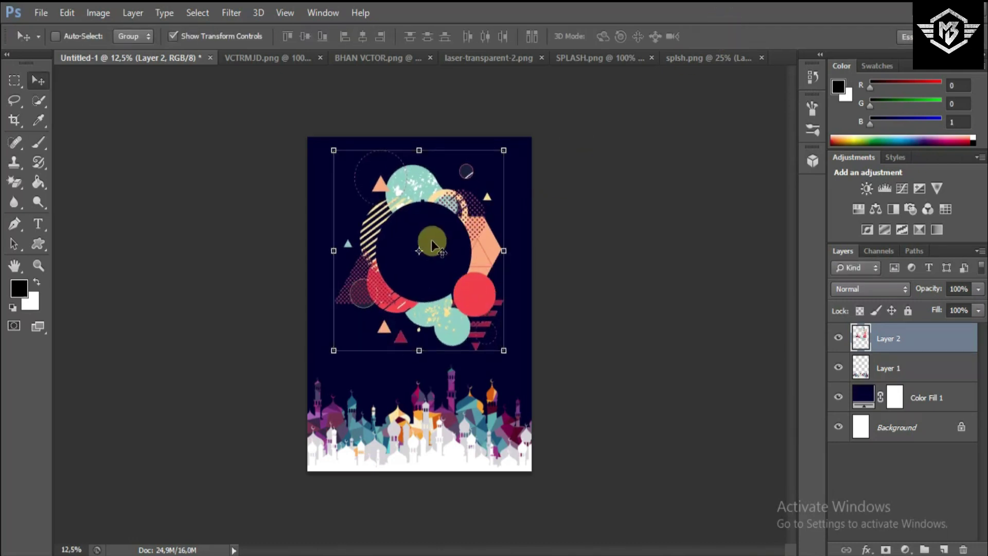
key(ctrl+plus)
drag(463, 258, 465, 250)
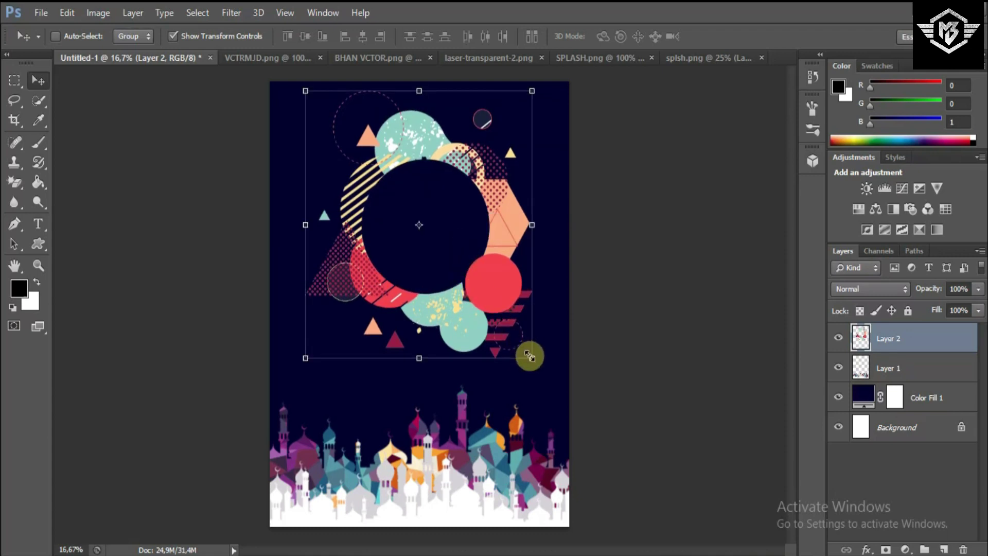
drag(531, 358, 504, 336)
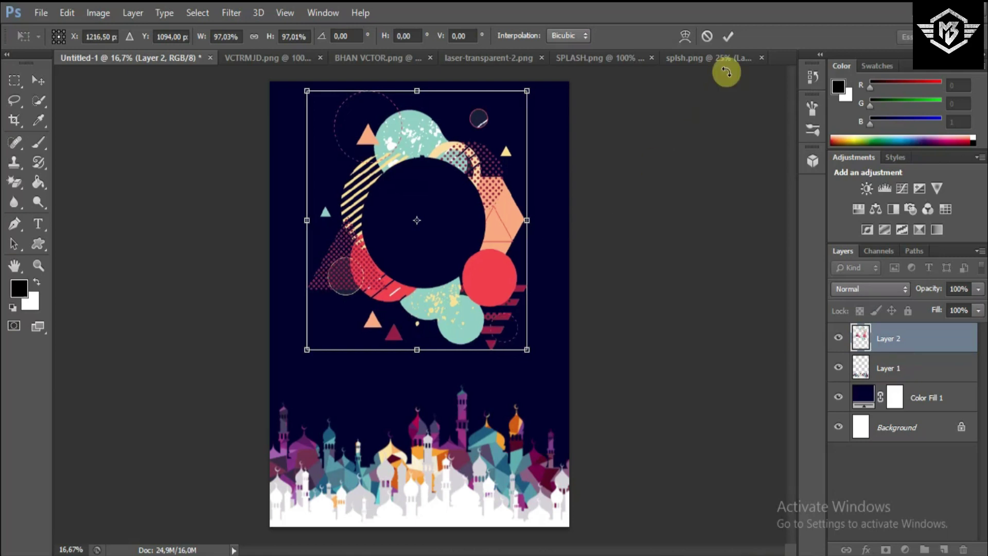
click(728, 37)
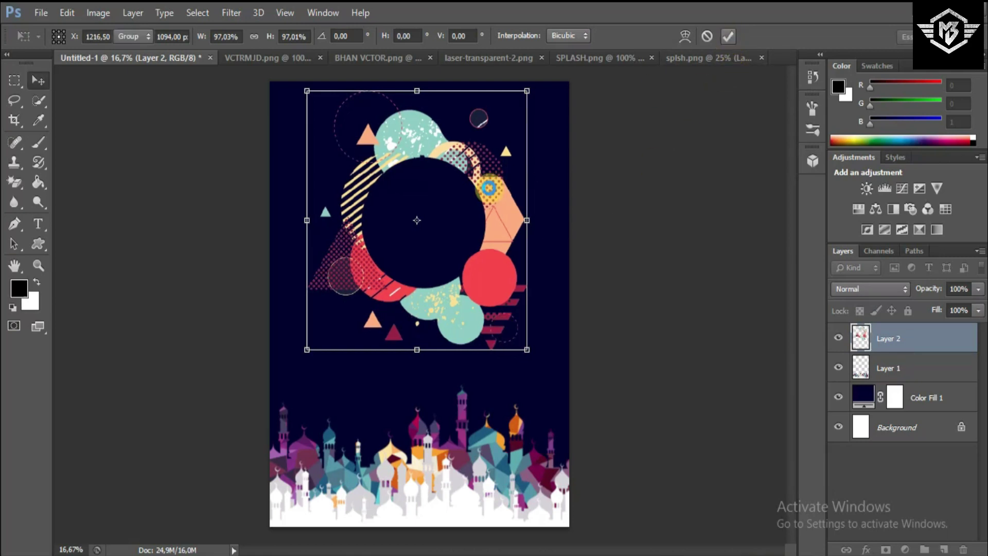
drag(489, 188, 484, 215)
key(shift+Right)
key(shift+Right)
key(shift+Right)
key(shift+Right)
key(shift+Right)
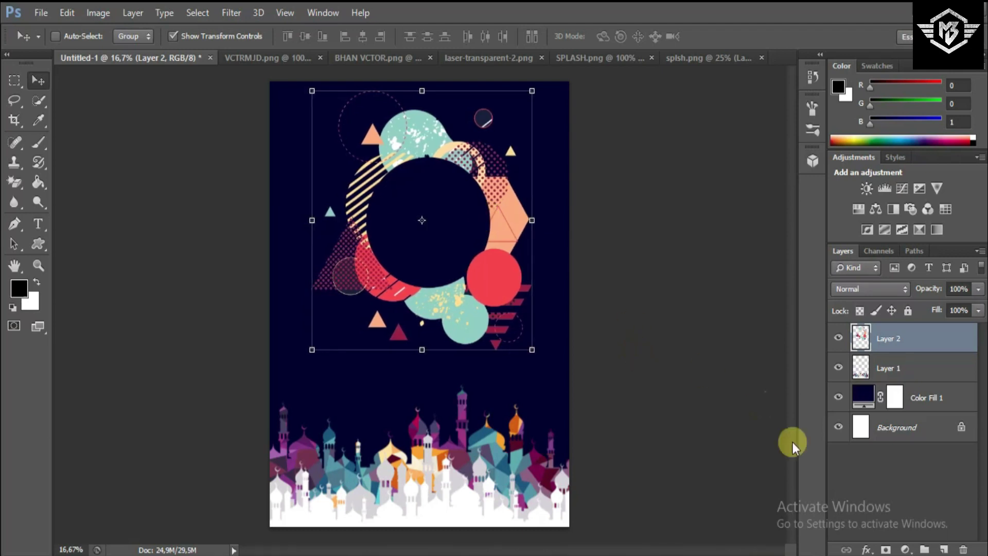
click(945, 549)
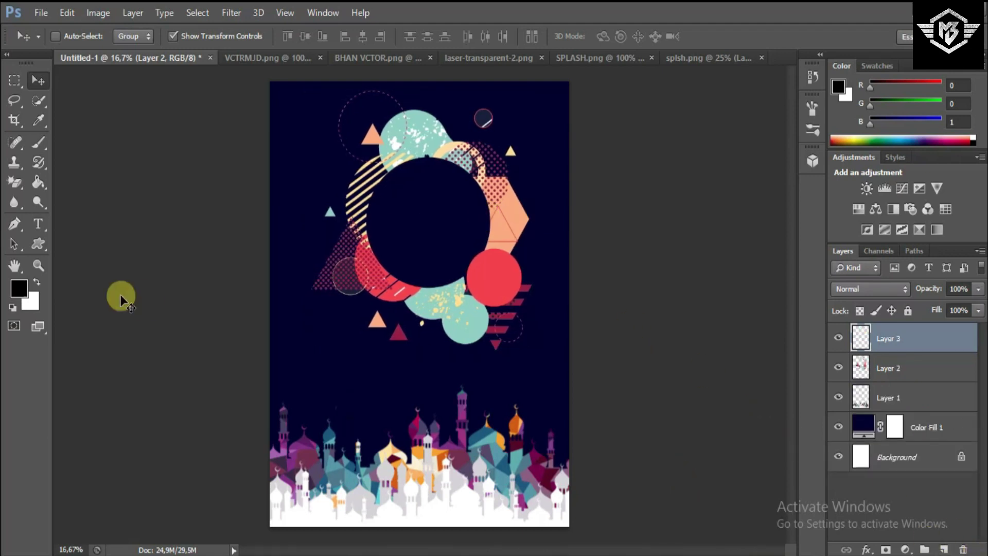
- Draw a poster-sized rectangle with no fill and a 6 pt white stroke
drag(41, 247, 98, 250)
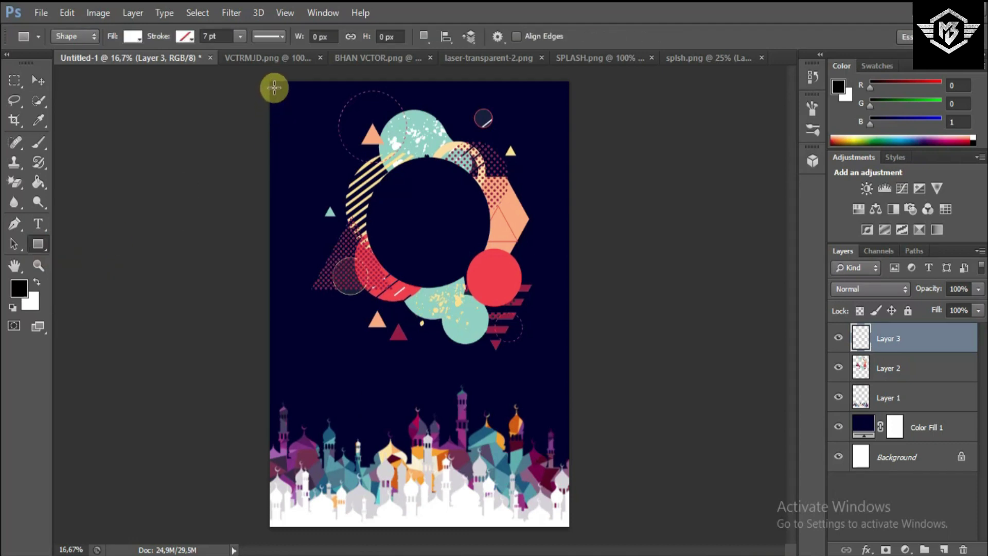
drag(275, 85, 563, 529)
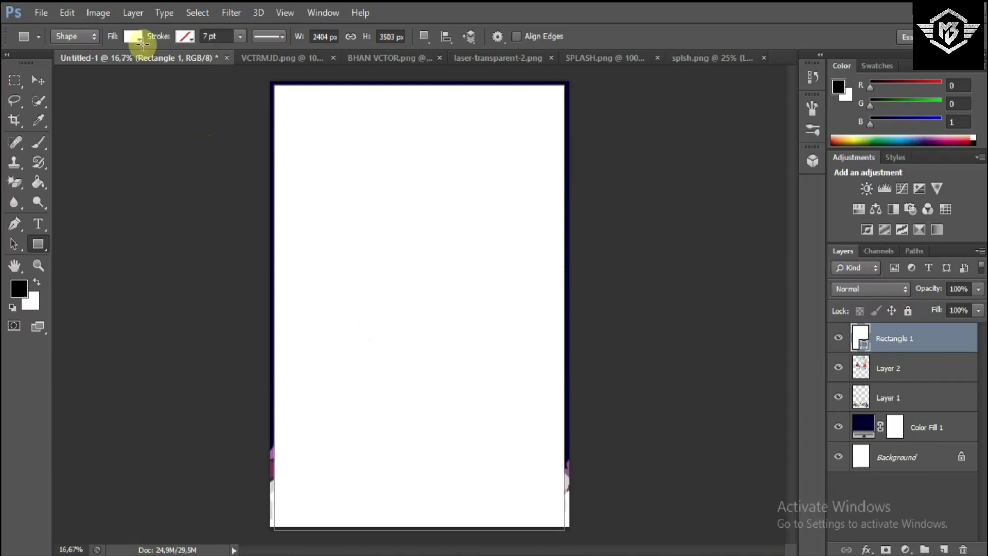
click(134, 39)
click(72, 70)
click(190, 37)
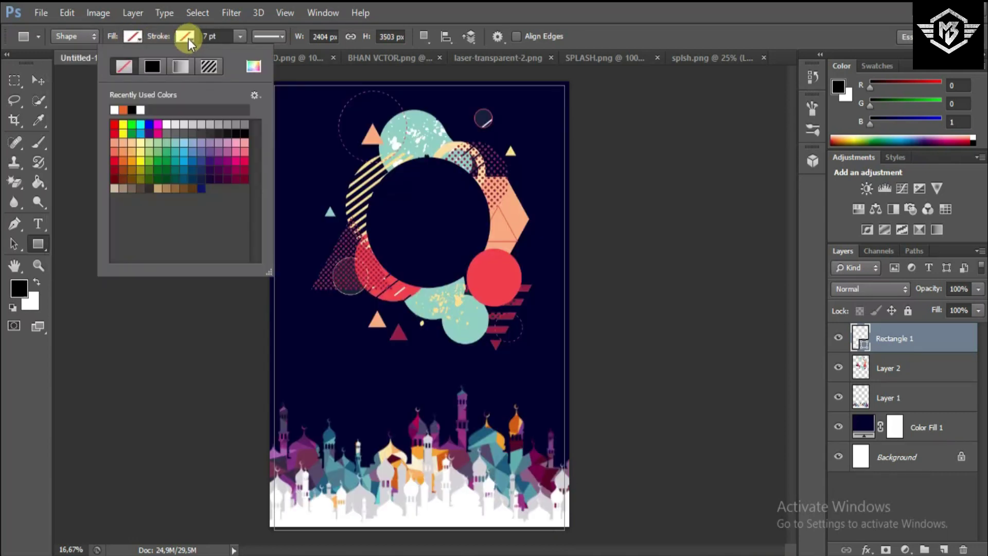
click(114, 109)
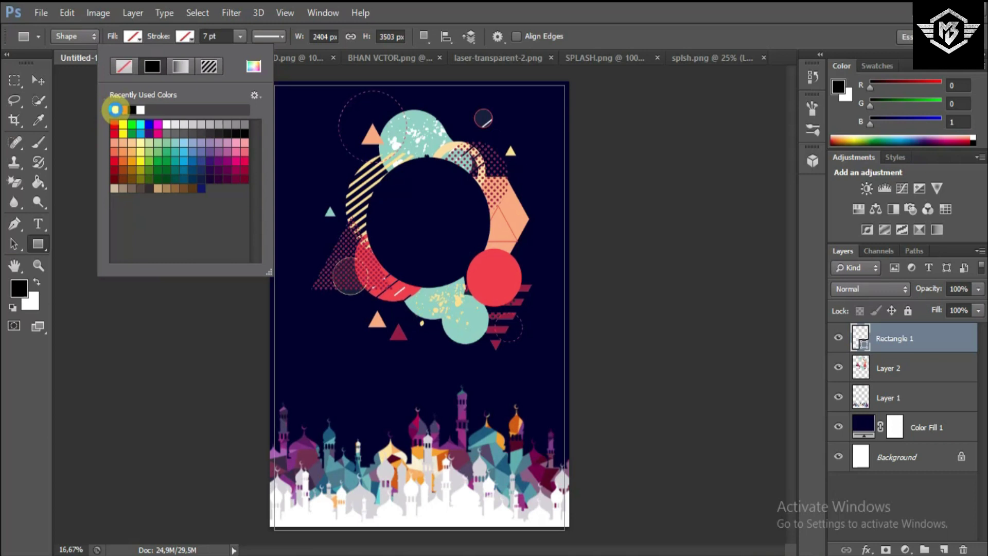
click(190, 38)
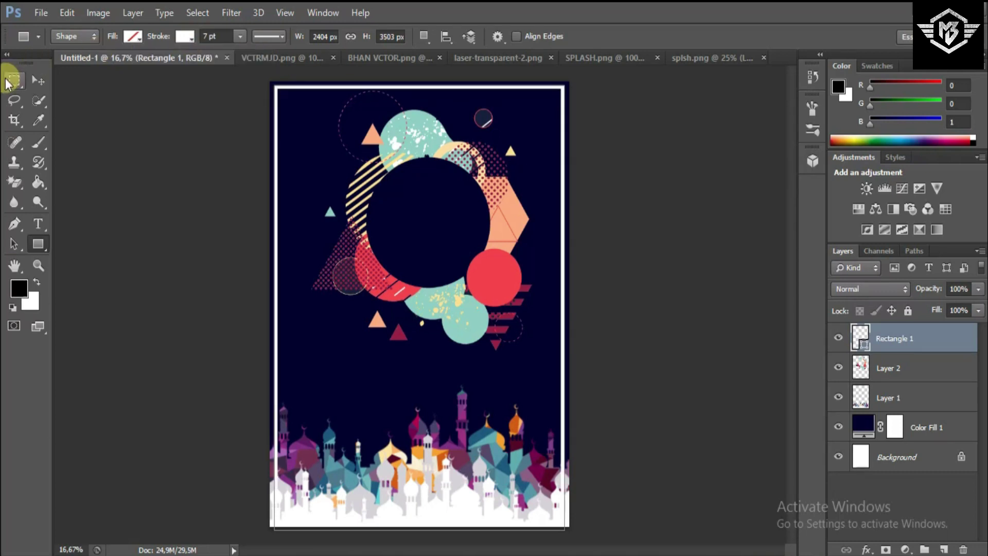
key(Down)
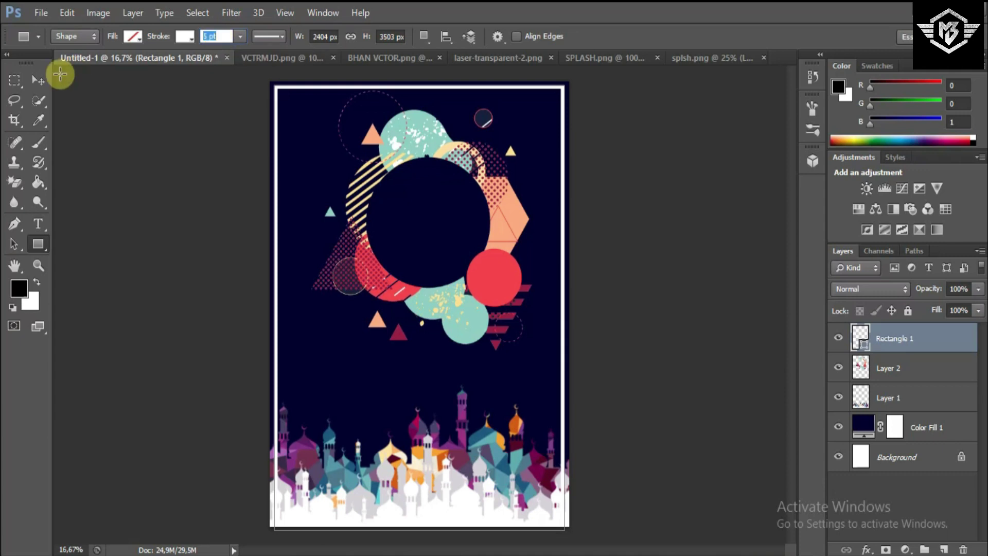
click(36, 80)
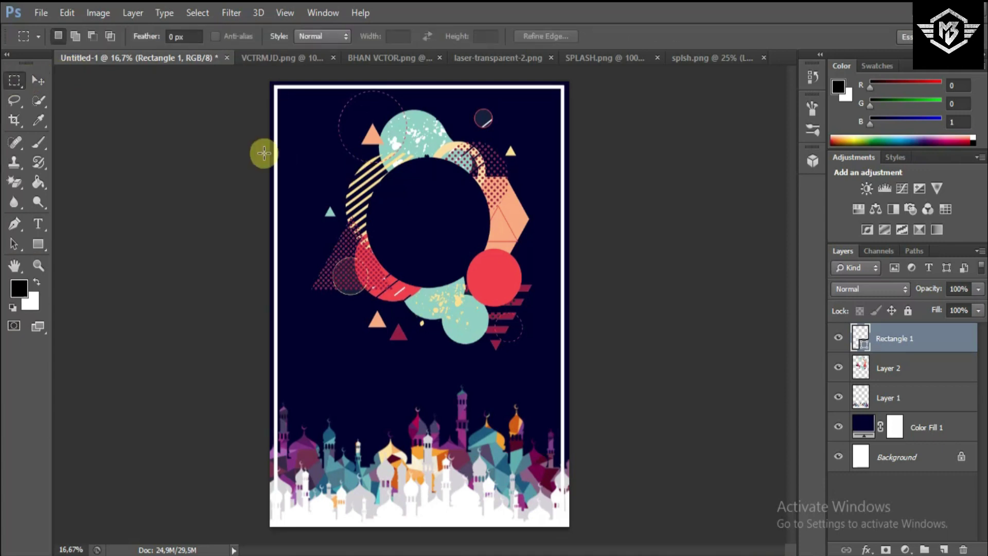
- Narrow the mosque skyline to 96.35% width inside the frame and nudge the ring left
click(38, 79)
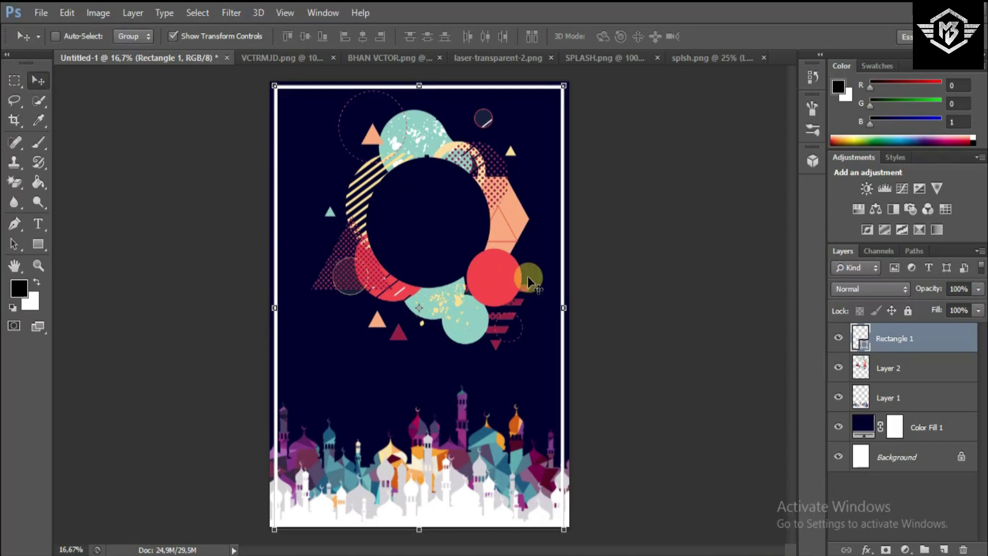
click(884, 374)
click(884, 401)
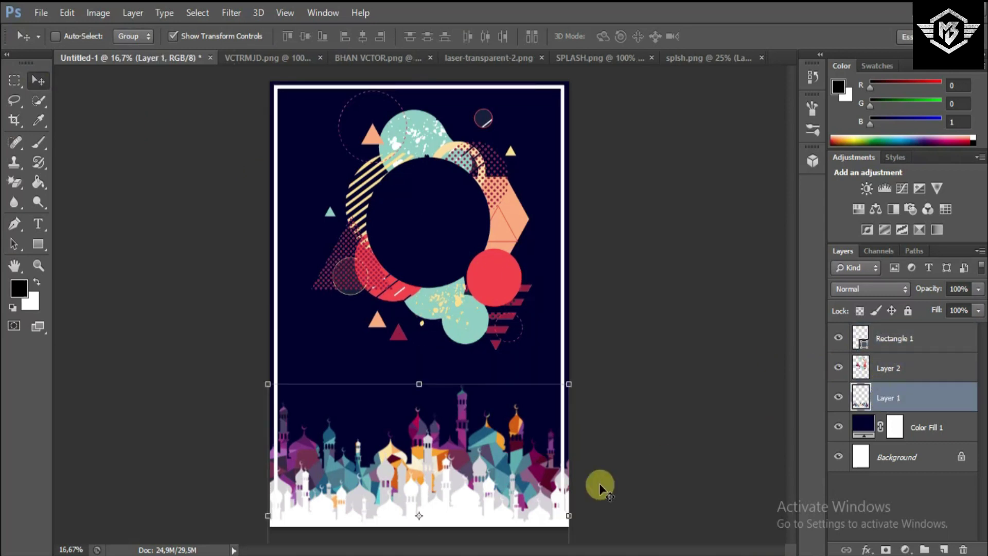
drag(569, 514, 567, 515)
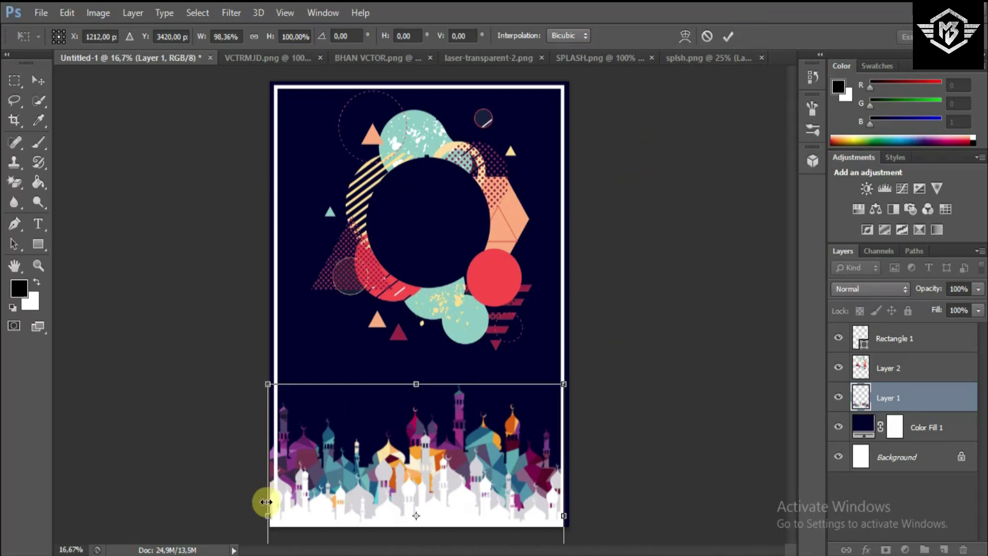
drag(268, 502, 274, 503)
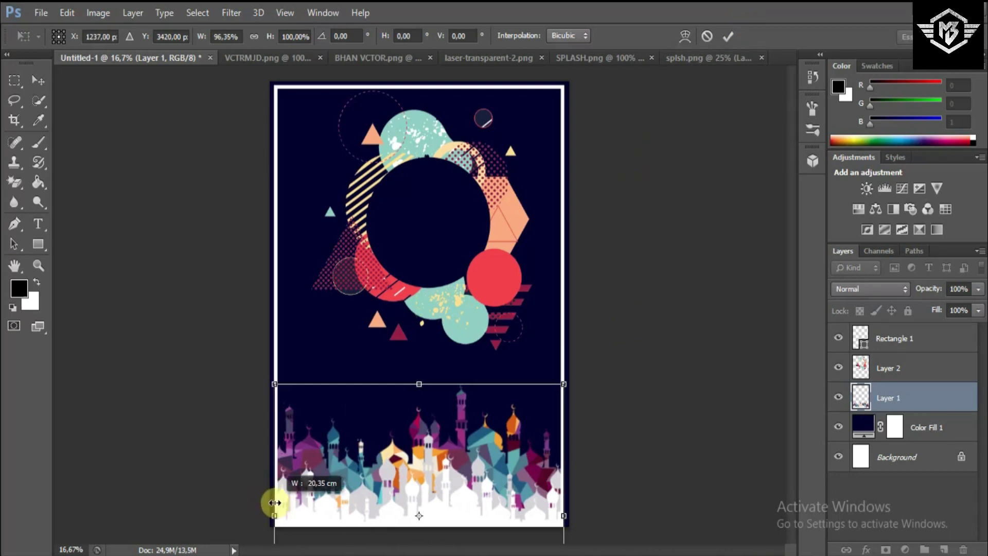
click(730, 36)
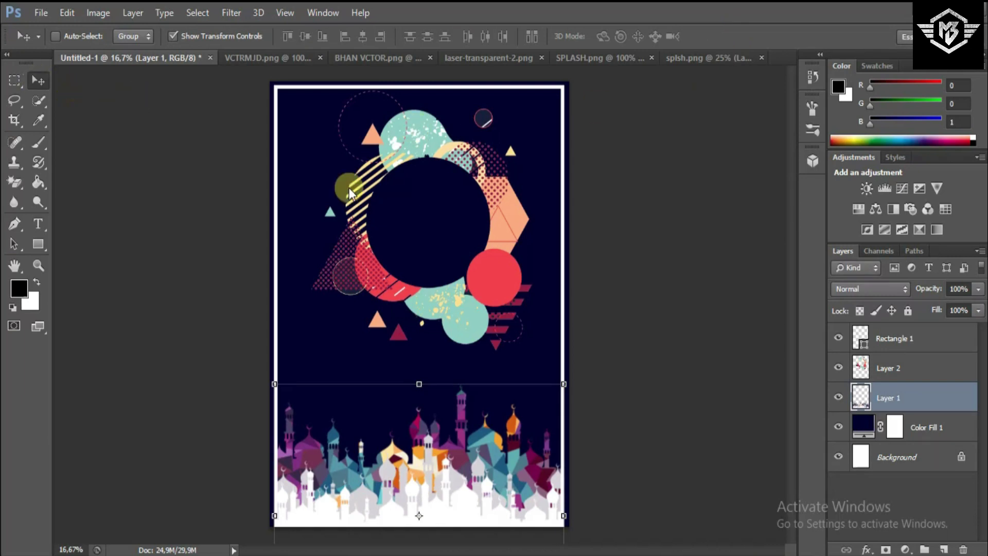
click(887, 370)
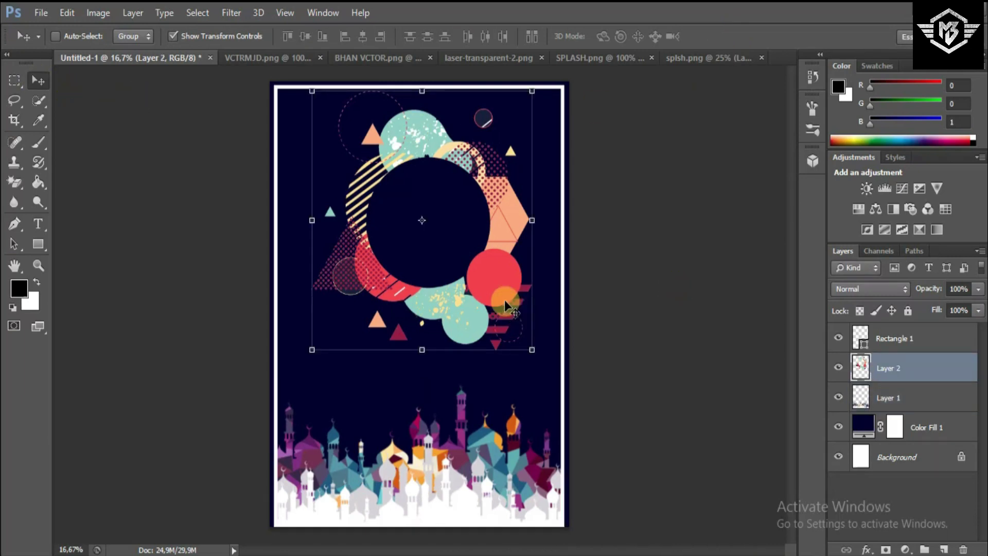
key(shift+Left)
key(shift+Left)
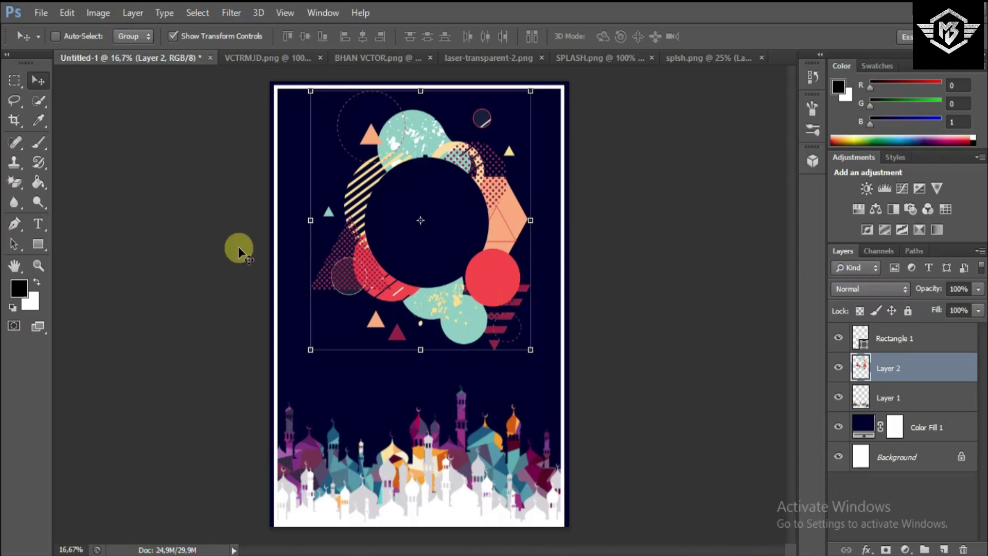
- Bring SPLASH.png into the poster, enlarge and stretch it, and move it to the left side
click(619, 61)
drag(522, 181, 313, 292)
drag(345, 258, 492, 123)
drag(262, 338, 215, 386)
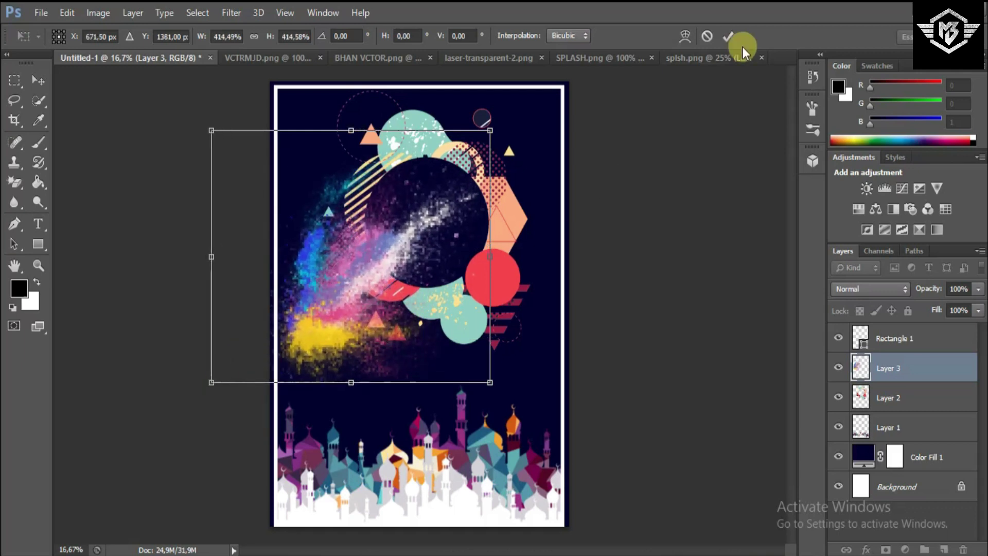
click(727, 37)
drag(482, 217, 428, 238)
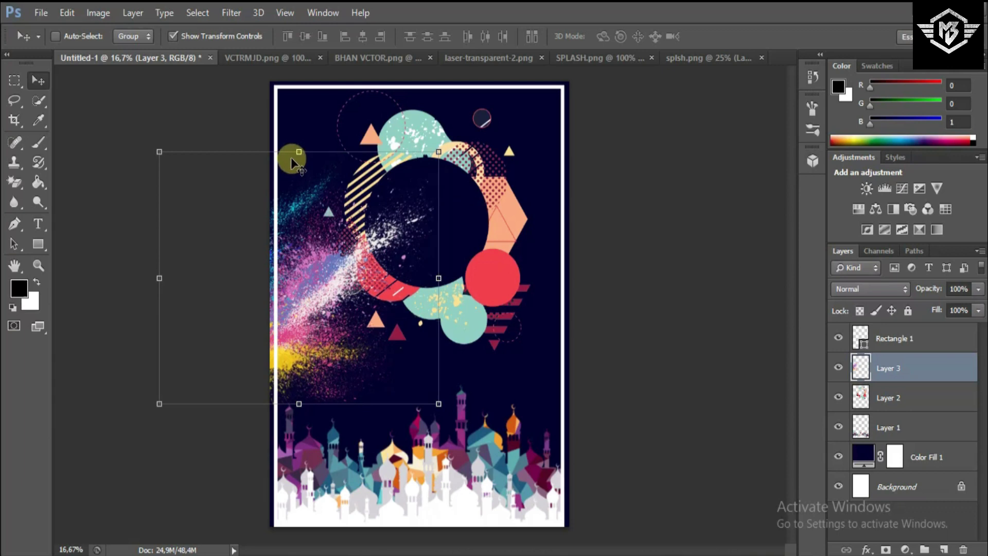
drag(294, 149, 293, 92)
drag(404, 220, 412, 221)
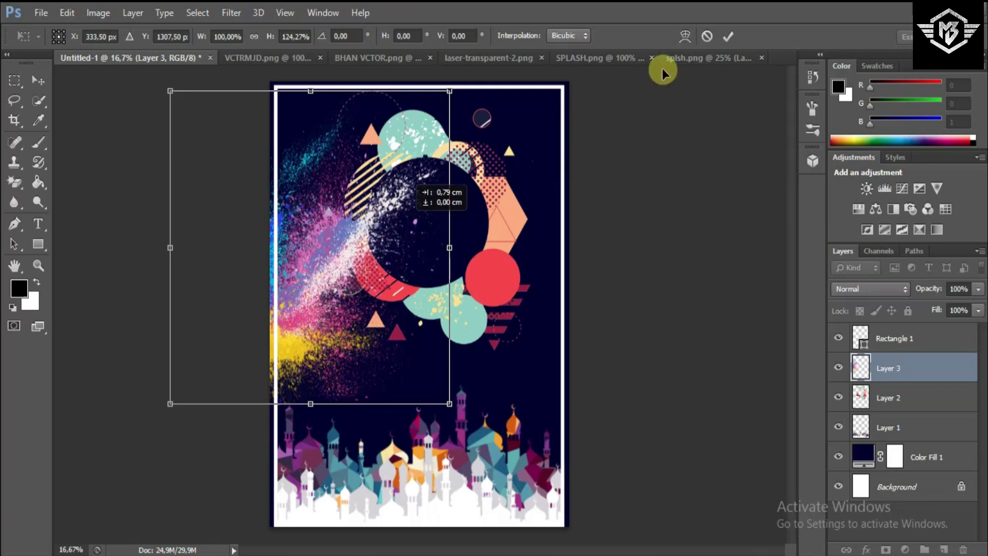
click(728, 42)
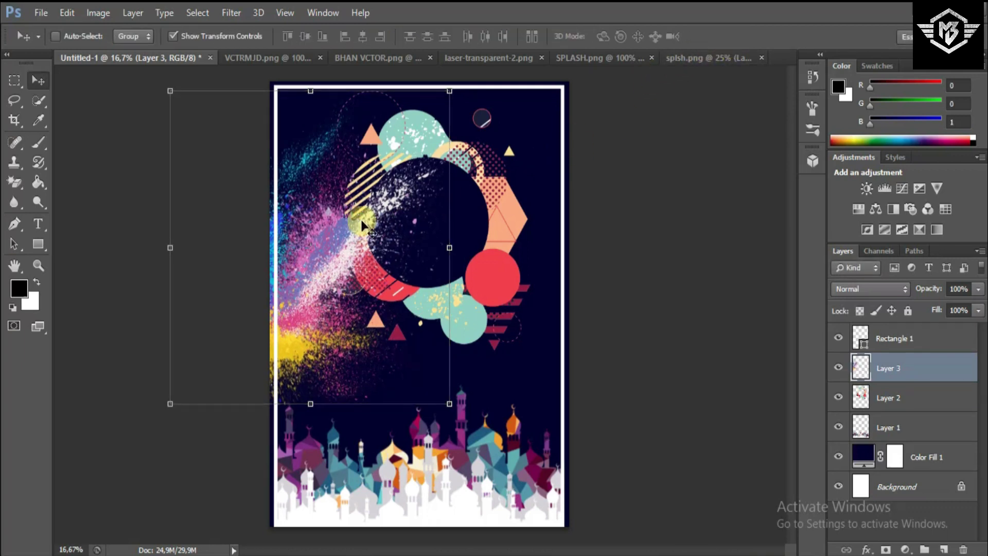
- Nudge the splash up and left and enlarge it slightly to about 103.6%
key(shift+Up)
key(shift+Up)
key(shift+Up)
key(shift+Up)
key(shift+Up)
key(shift+Up)
key(shift+Up)
key(shift+Up)
key(shift+Right)
key(shift+Right)
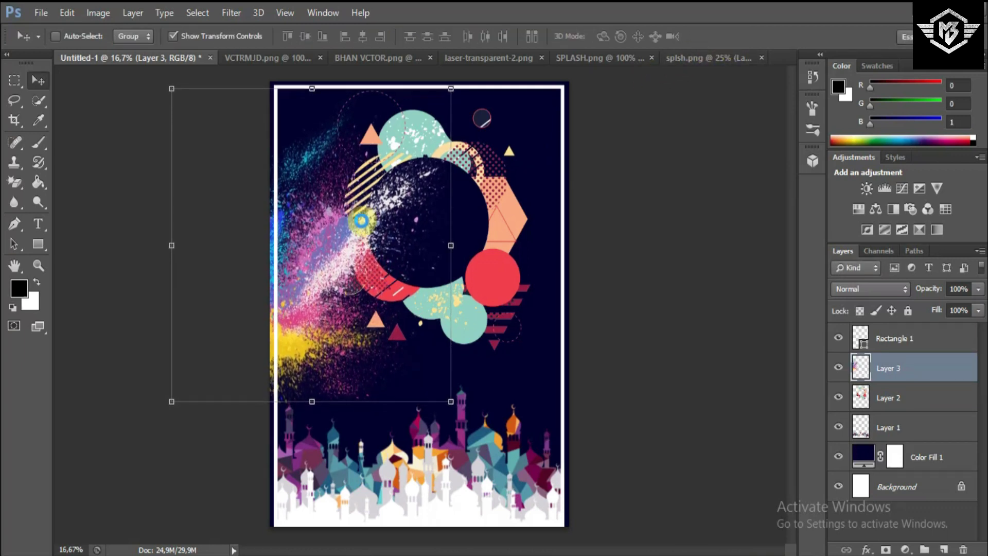
key(shift+Up)
key(shift+Up)
key(shift+Up)
key(shift+Up)
key(shift+Up)
key(shift+Left)
key(shift+Left)
key(shift+Left)
key(shift+Left)
key(shift+Left)
key(shift+Left)
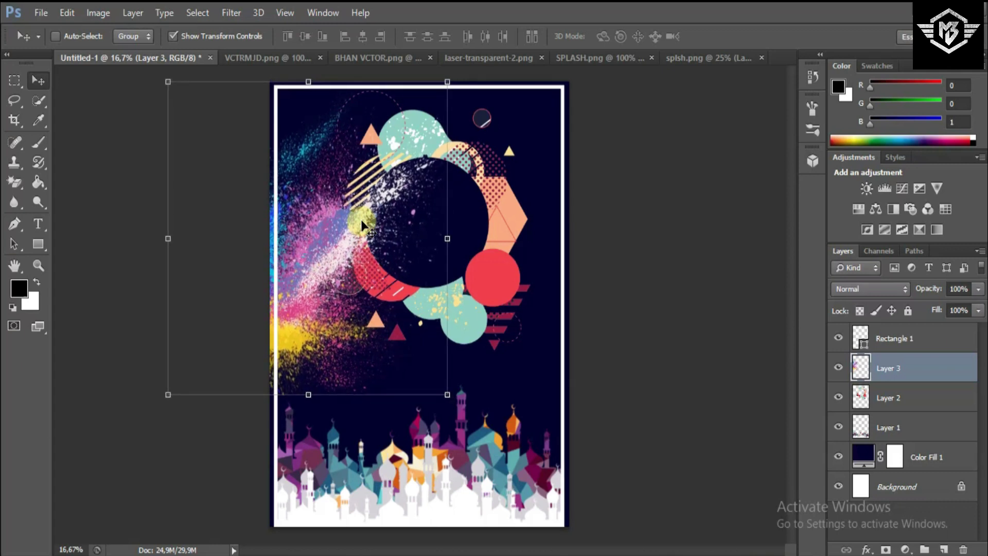
key(shift+Left)
key(shift+Left)
key(shift+Left)
key(shift+Left)
key(shift+Left)
key(shift+Left)
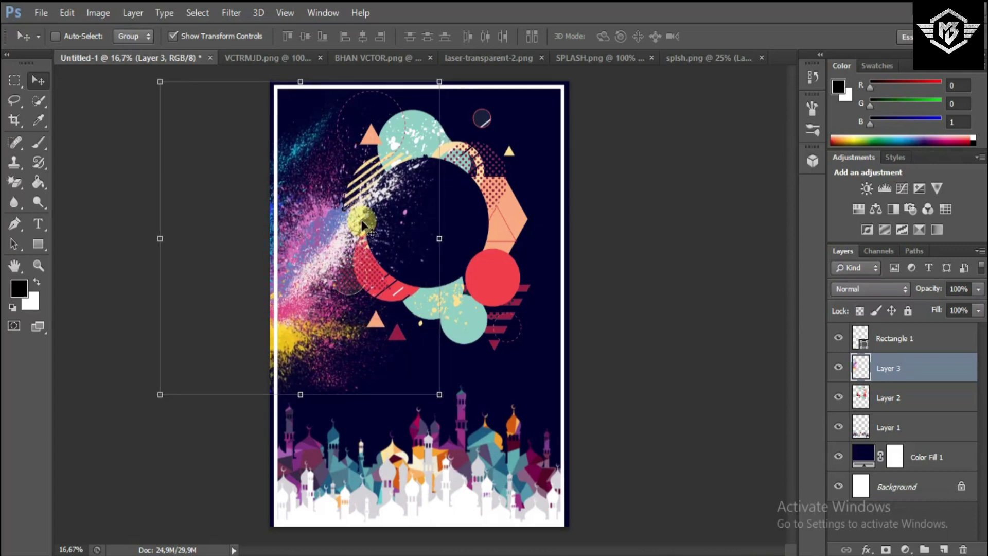
key(shift+Left)
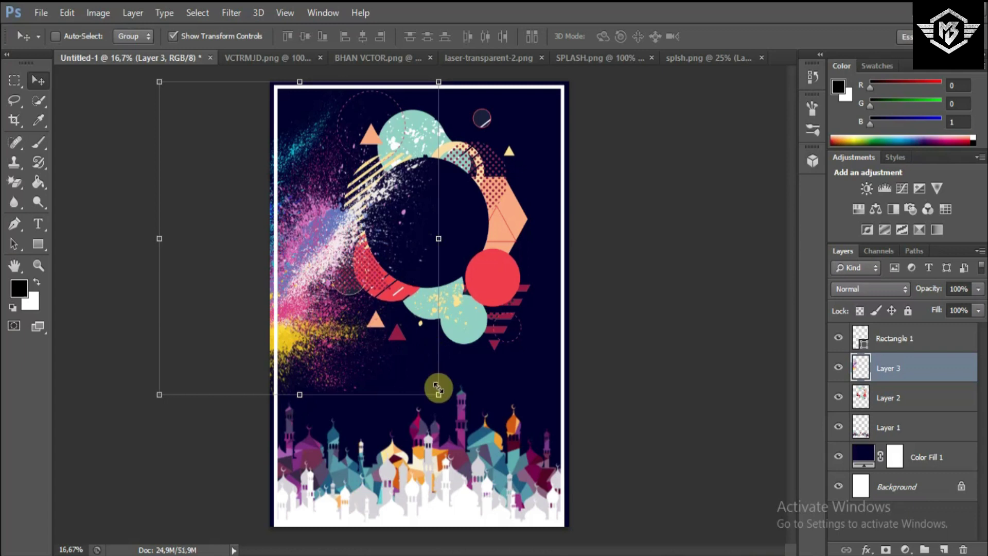
drag(441, 393, 448, 406)
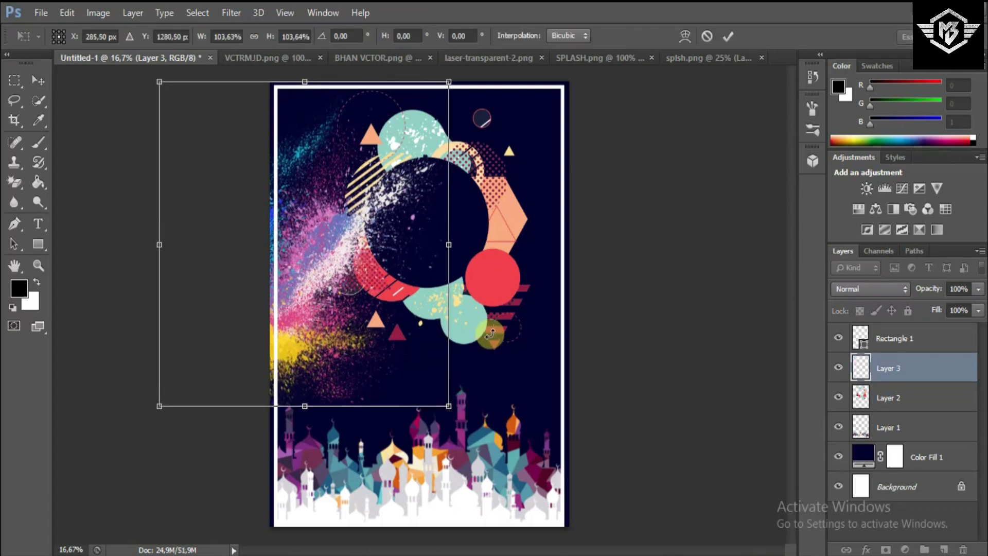
click(736, 46)
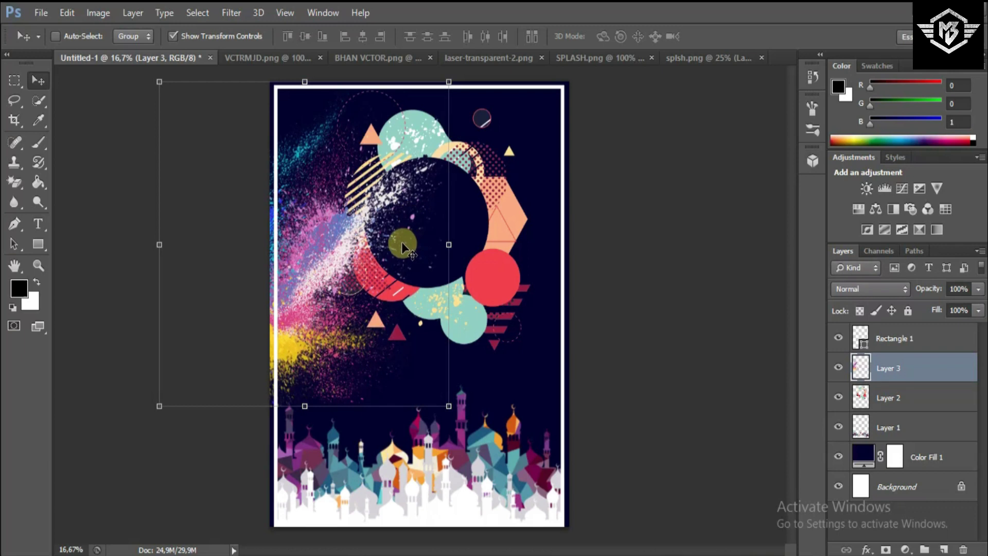
drag(399, 242, 397, 239)
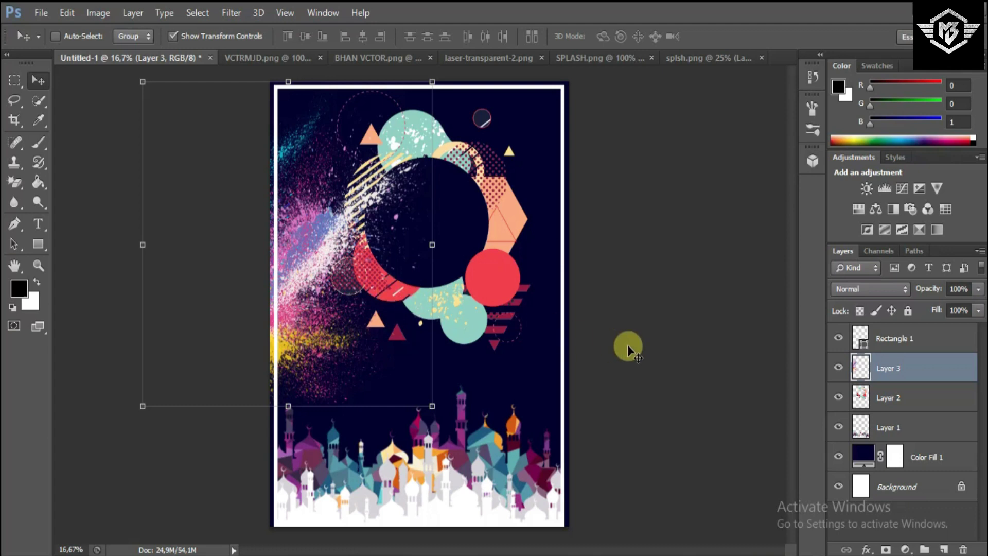
right_click(877, 359)
- Duplicate the splash layer, shrink it to about 71%, rotate it and place it upper right
click(547, 164)
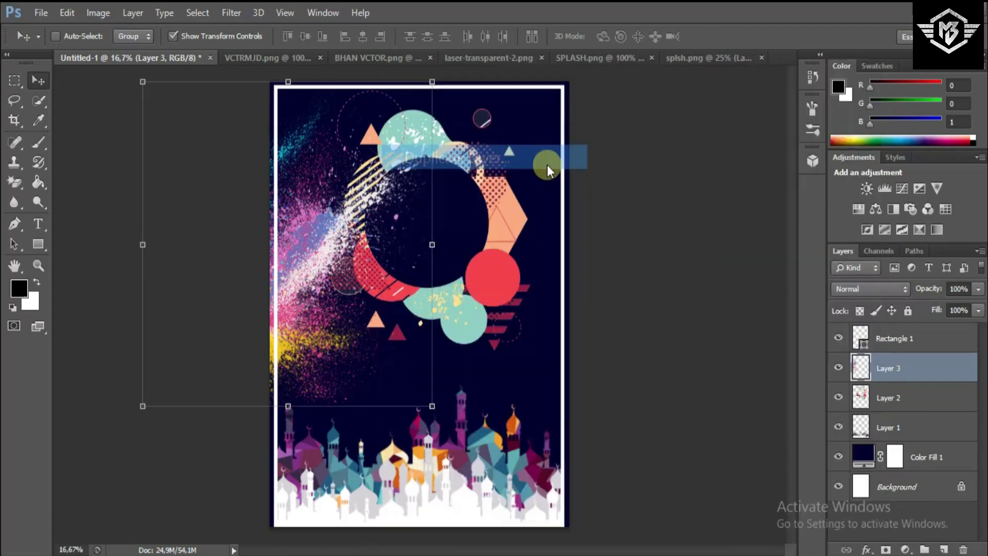
click(638, 167)
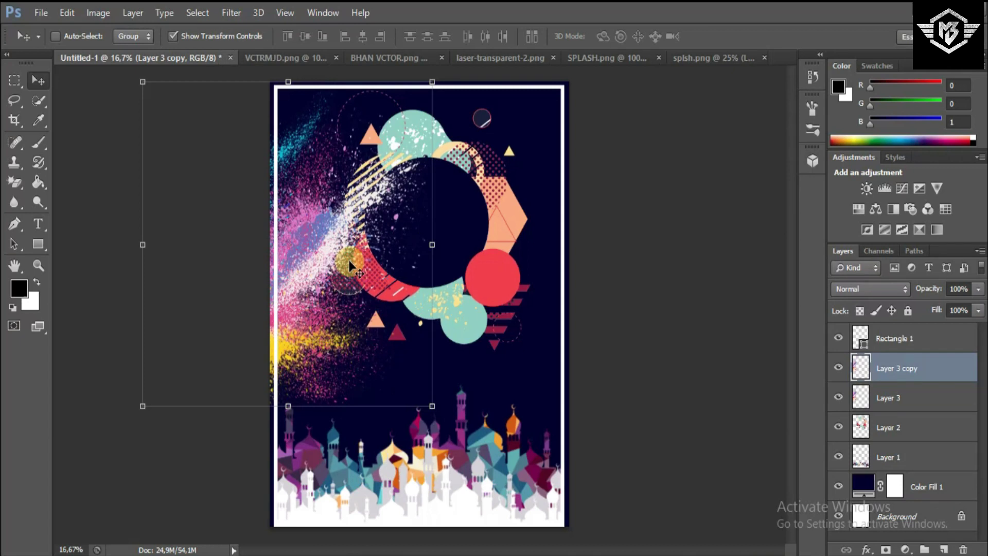
drag(375, 268, 534, 274)
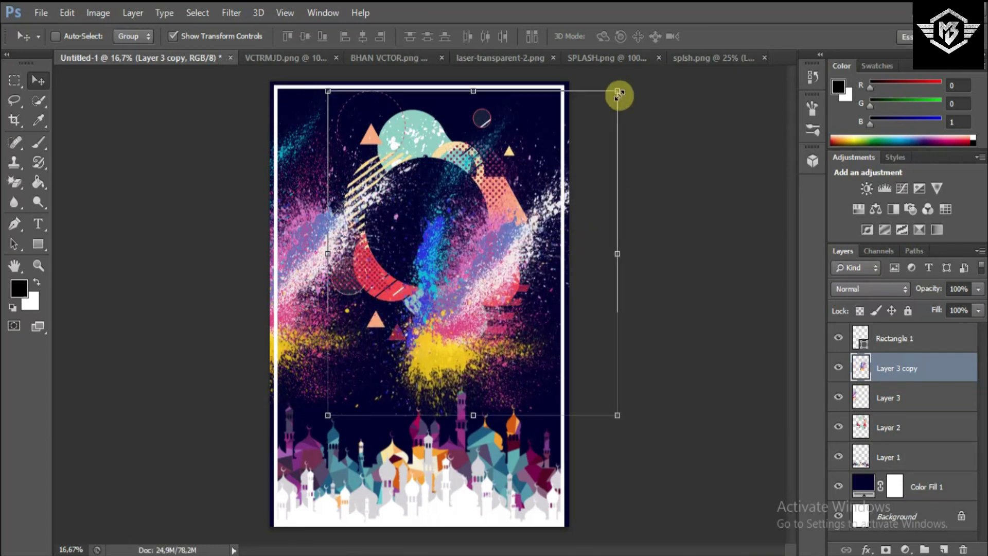
drag(617, 93, 530, 173)
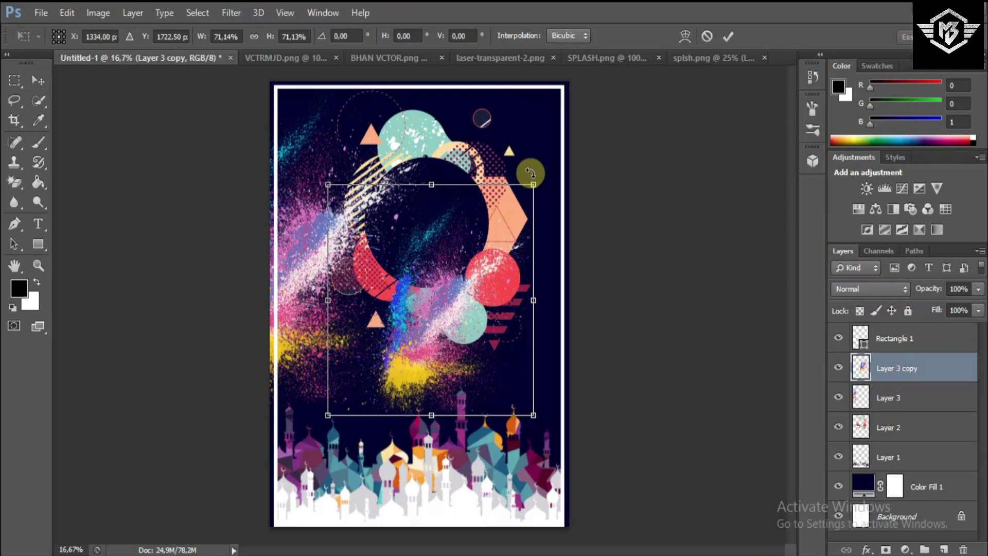
drag(421, 137, 486, 377)
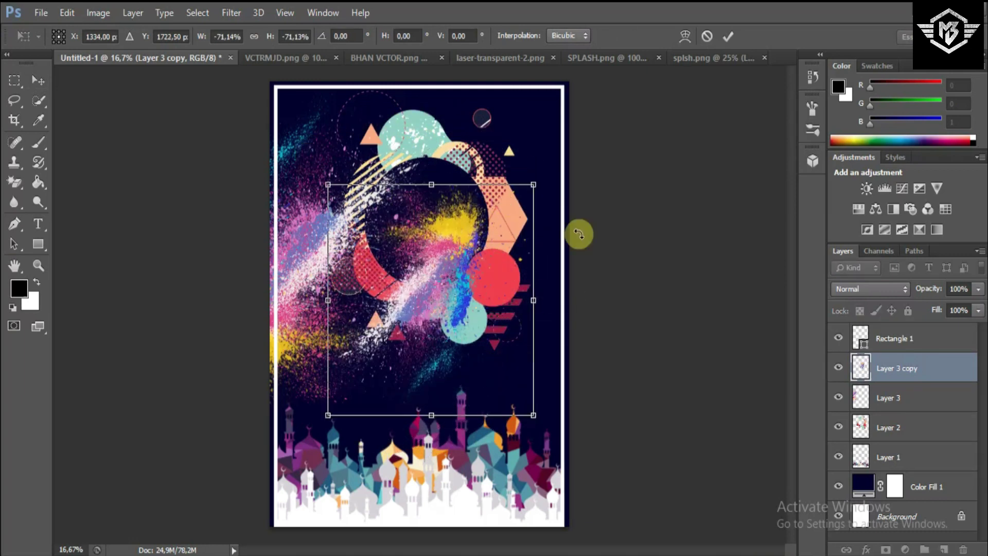
click(727, 36)
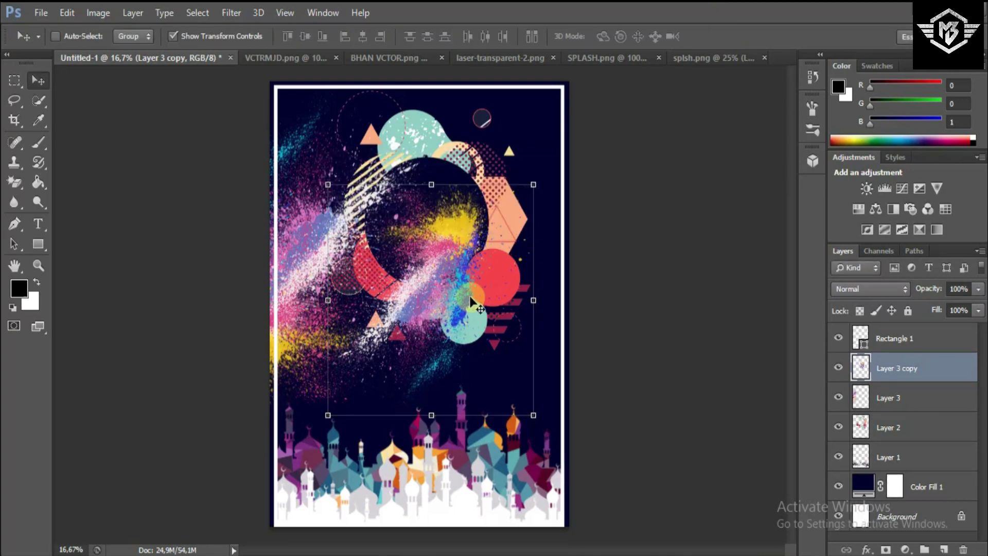
drag(495, 283, 595, 184)
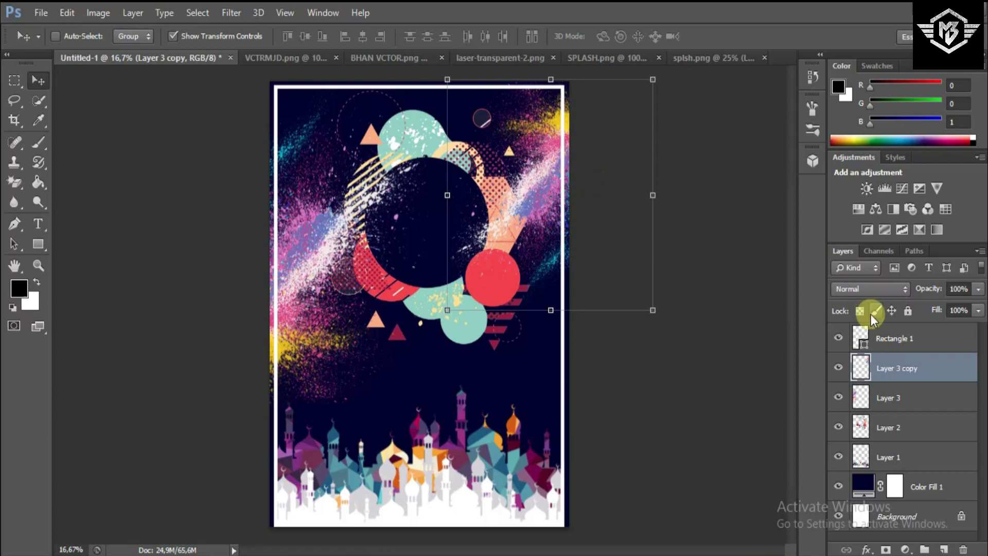
- Select Rectangle 1 and add empty Layer 4 directly above it
click(877, 335)
drag(877, 334, 941, 550)
click(941, 549)
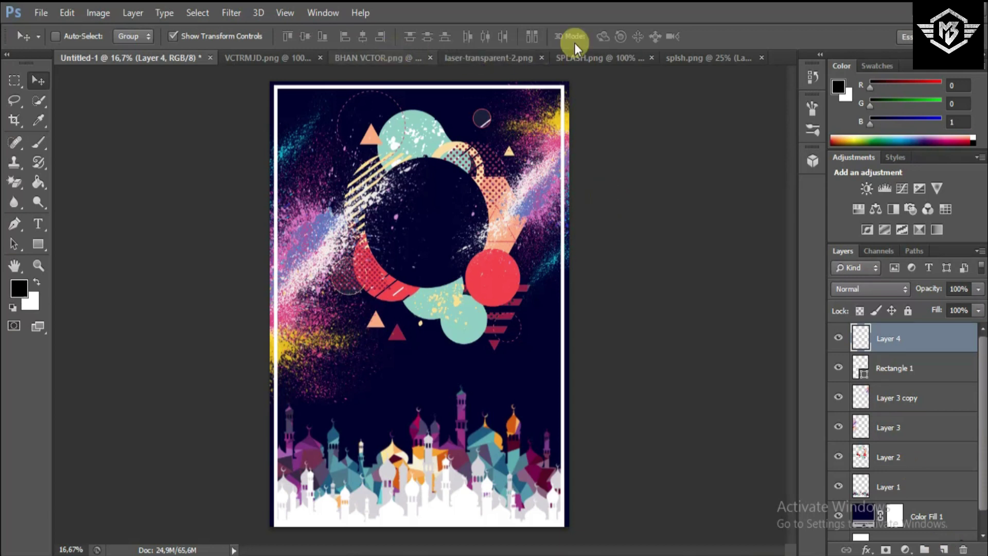
- Drag the blue brush-stroke splash from splsh.png onto the poster's left edge
click(609, 54)
click(705, 57)
drag(584, 165, 361, 113)
drag(111, 54, 311, 267)
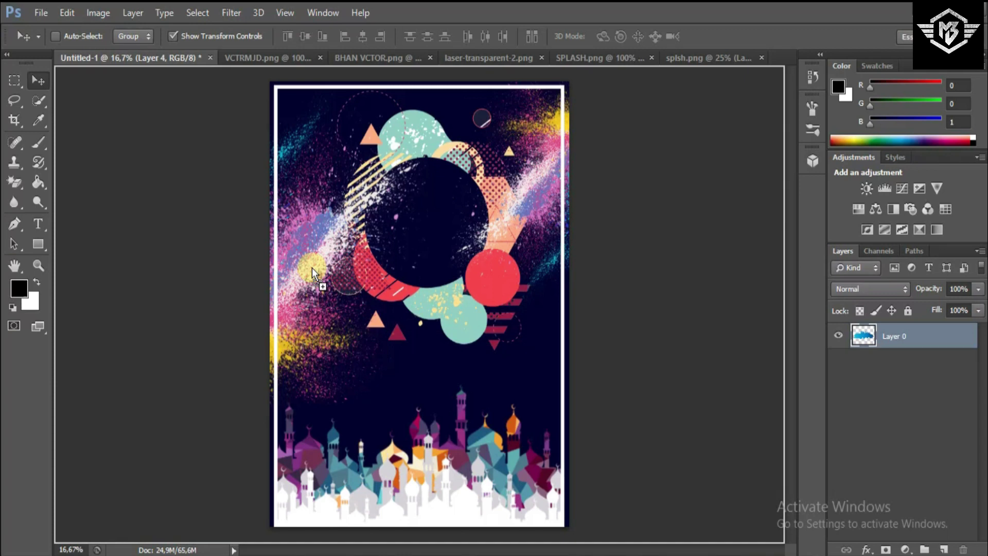
drag(353, 355, 350, 354)
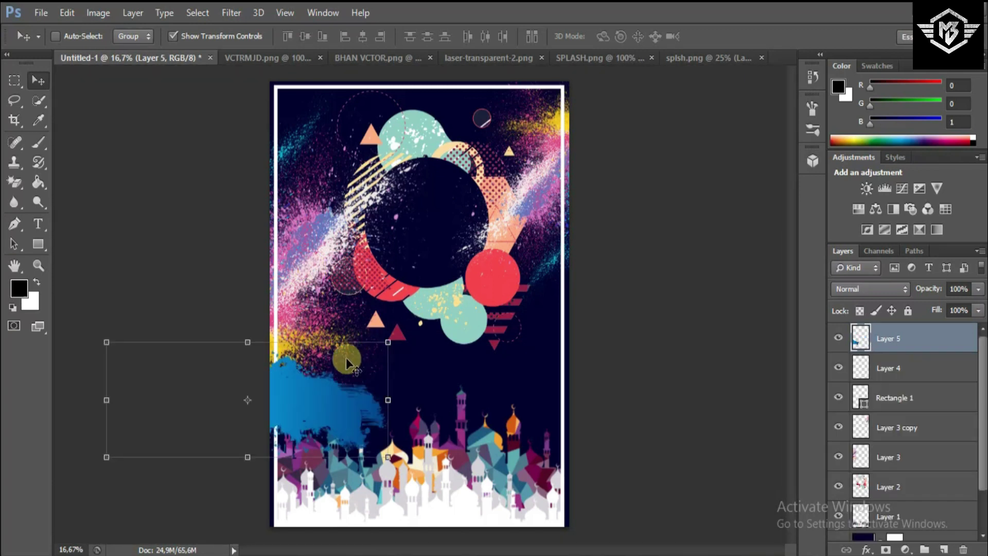
drag(424, 360, 455, 358)
- Scale the blue splash down and set it on the left just above the skyline
key(ctrl+t)
drag(522, 441, 369, 372)
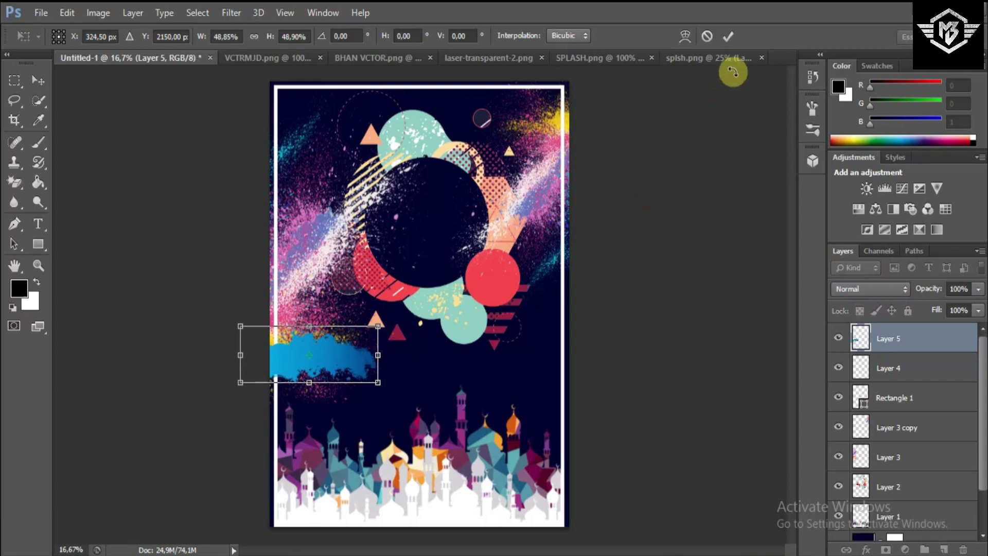
click(729, 37)
drag(423, 375, 410, 395)
key(ctrl+t)
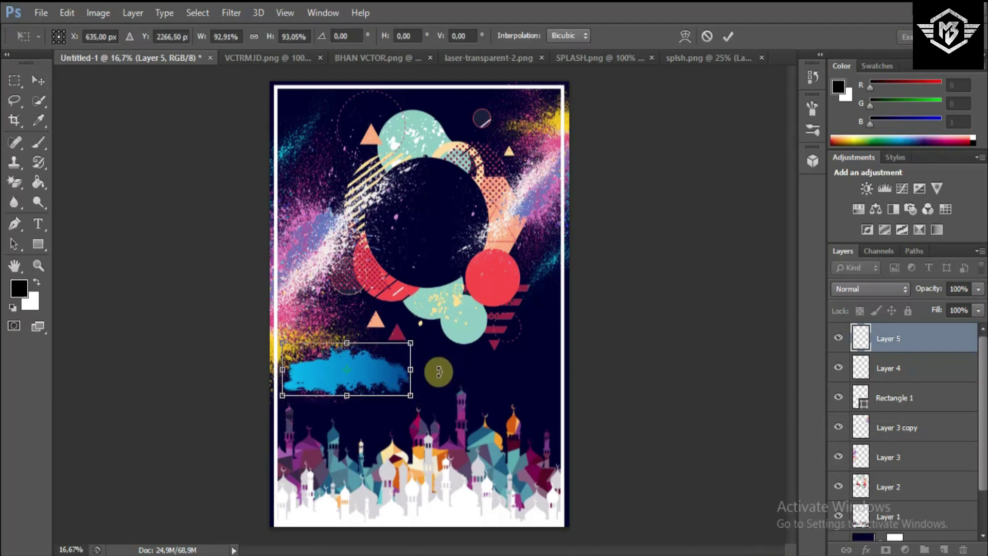
click(727, 36)
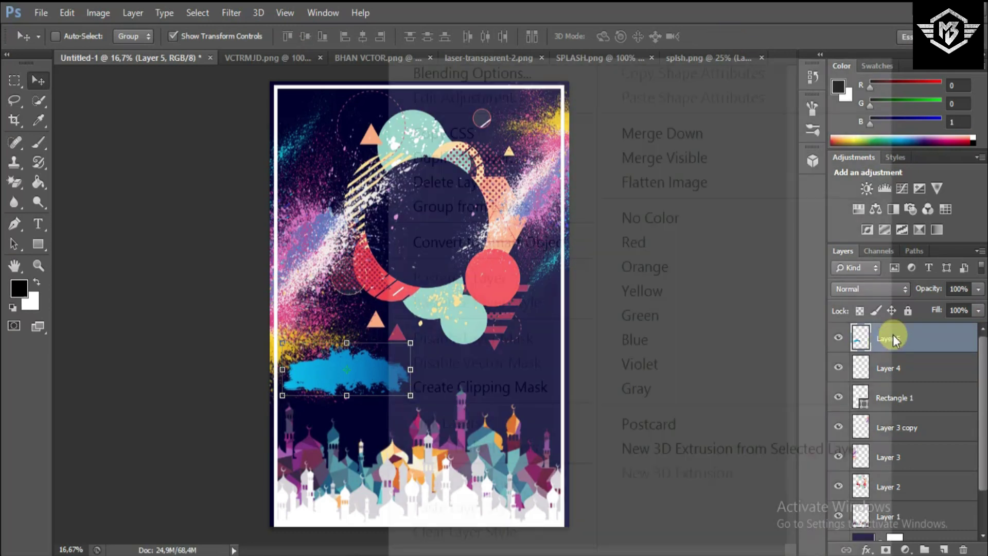
- Duplicate the blue splash Layer 5 and drag the copy to the poster's right side
right_click(892, 337)
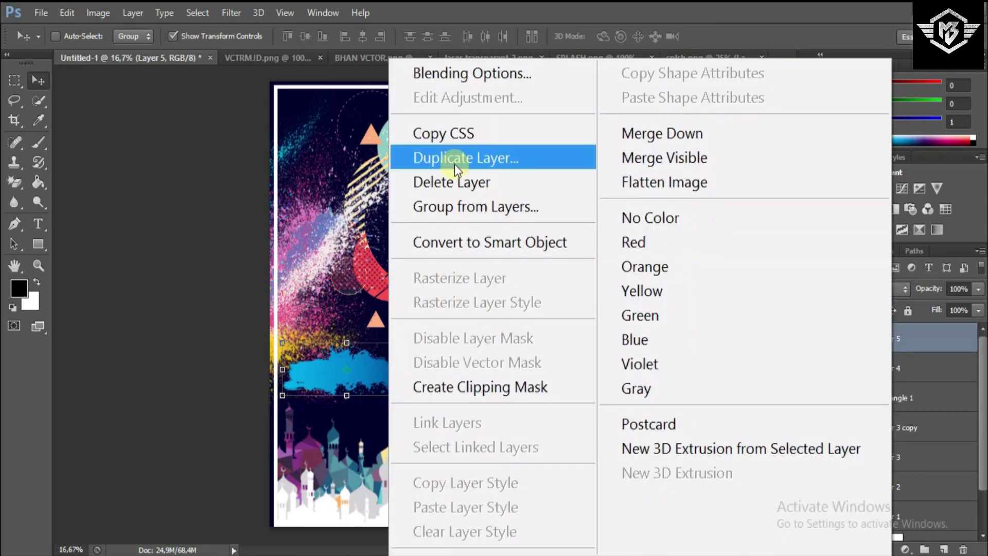
click(456, 158)
click(615, 168)
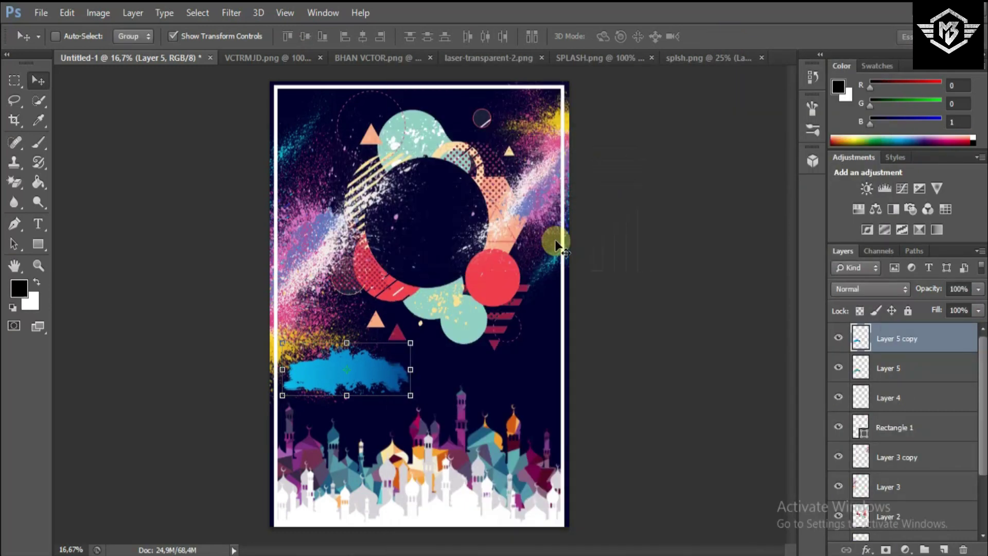
mouse_move(387, 368)
mouse_down()
mouse_move(540, 365)
mouse_move(533, 370)
mouse_up()
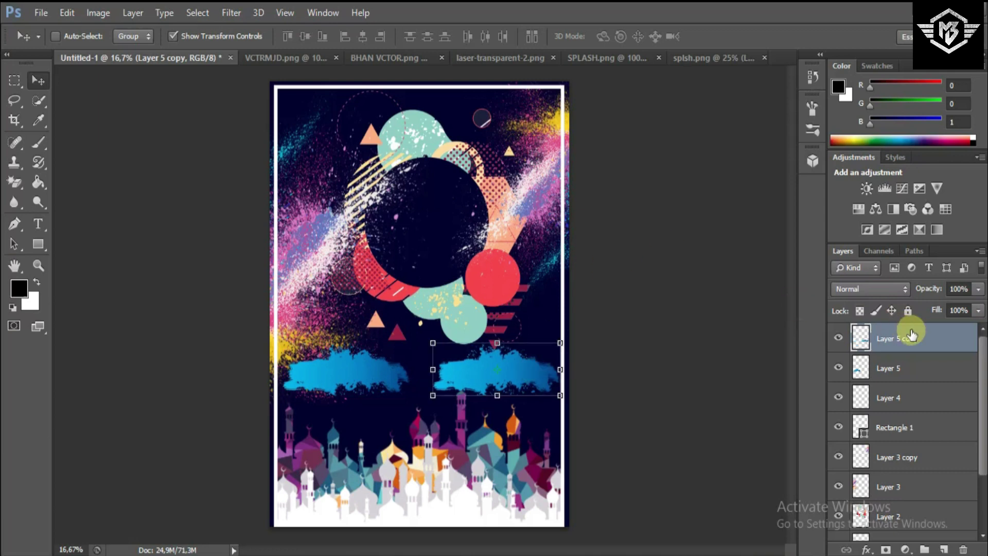
- With the splash copy selected, add a new empty Layer 6 on top
click(906, 369)
click(905, 341)
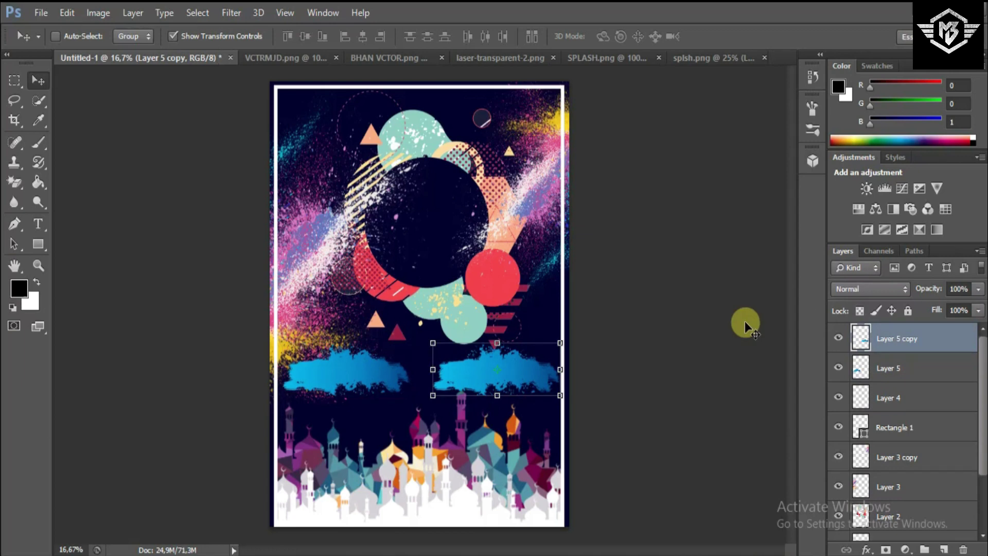
click(941, 548)
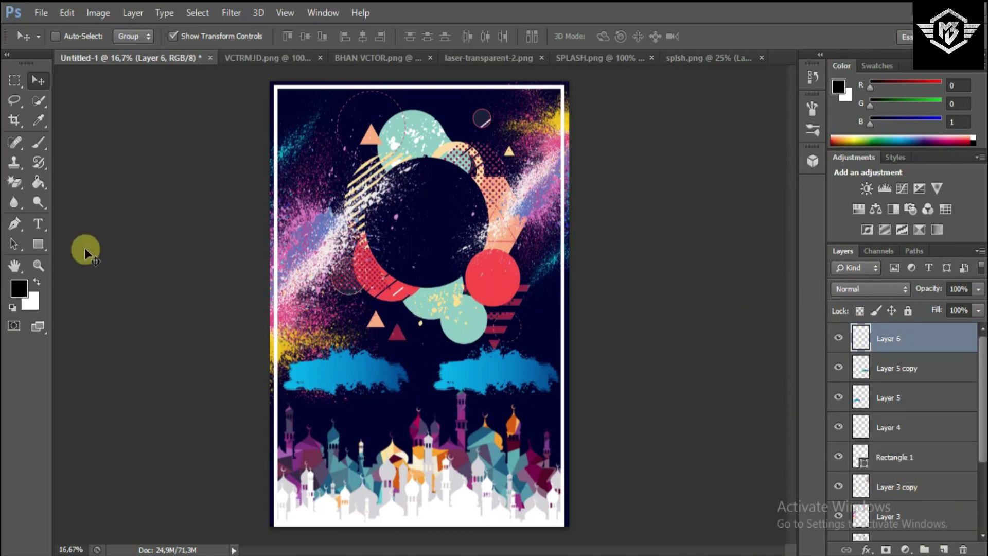
- Start a text entry in the dark circle with the size set to 36 pt
click(34, 221)
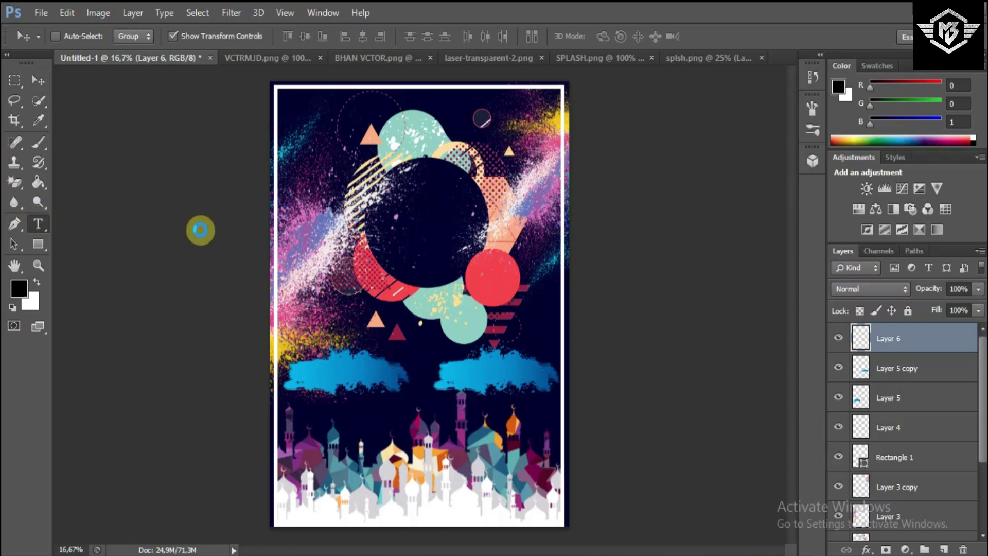
click(389, 200)
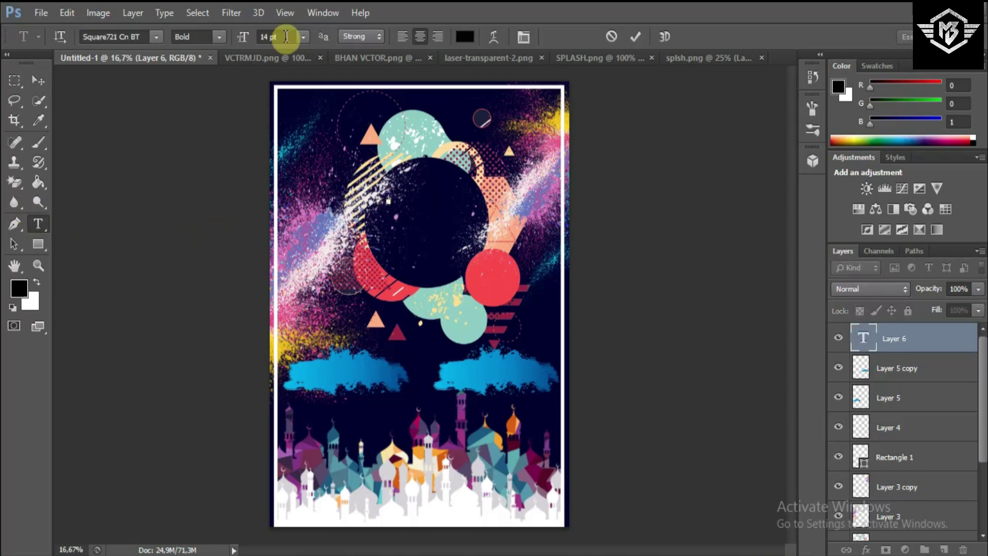
click(303, 37)
click(319, 264)
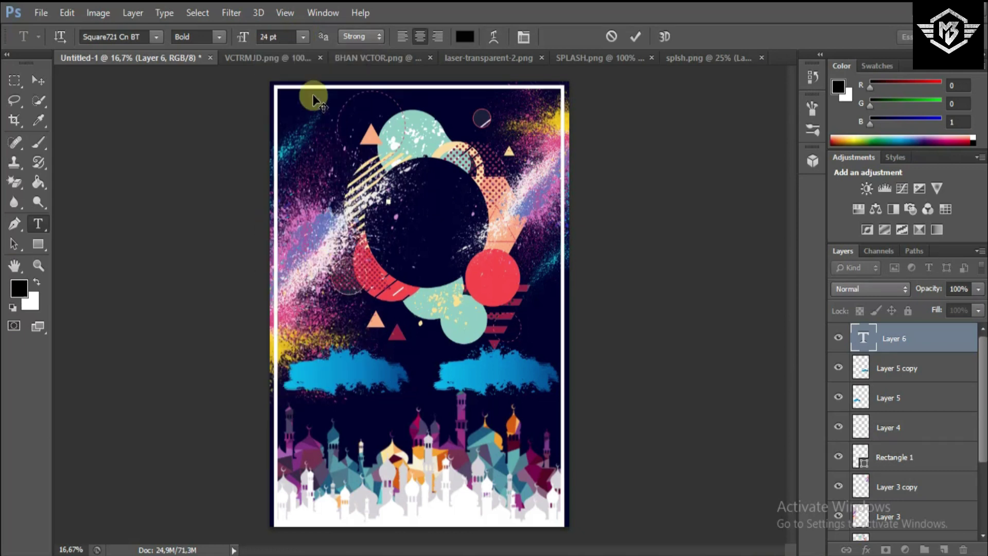
click(303, 38)
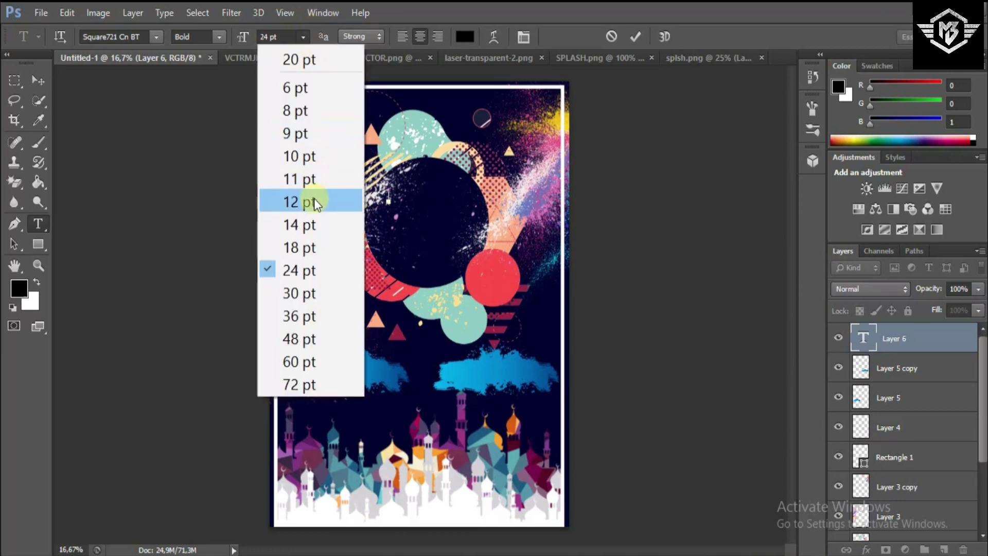
click(314, 316)
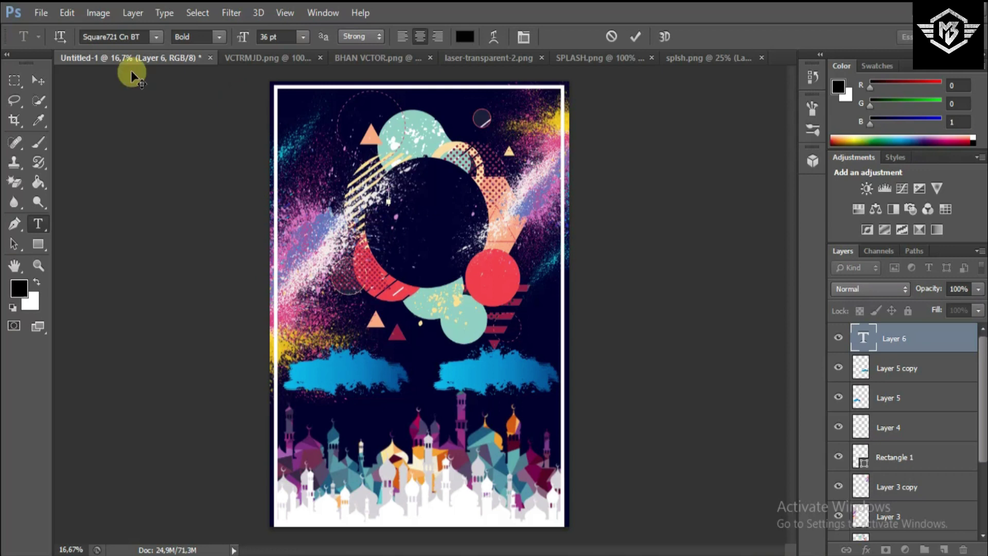
- Type the ALUMNISMKN1 title in white Signatra DEMO and commit it
click(155, 37)
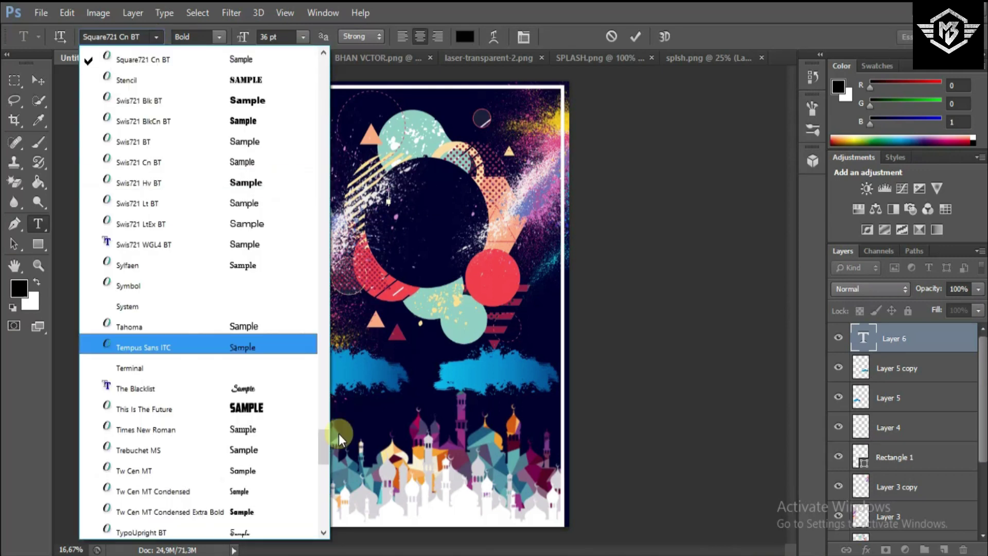
drag(322, 439, 323, 374)
click(276, 264)
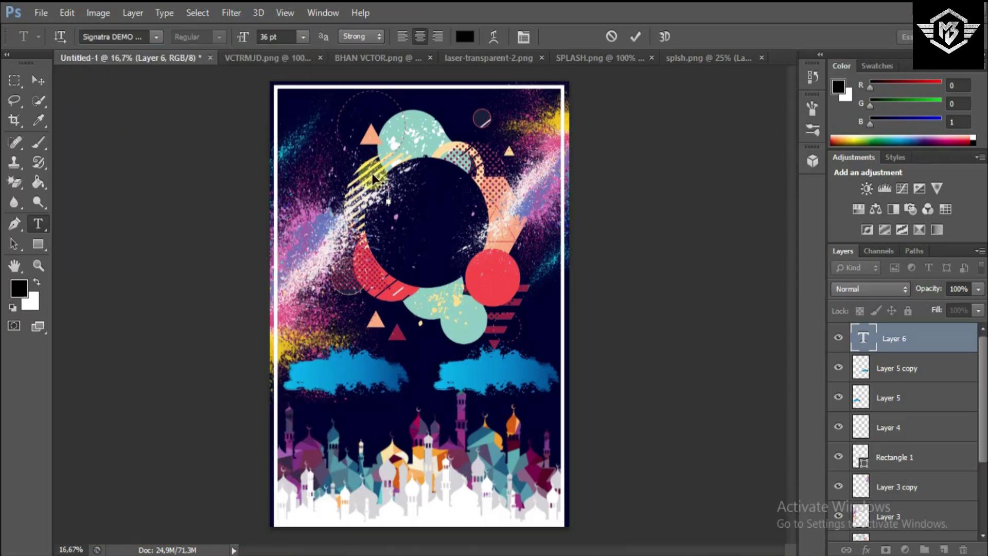
click(462, 36)
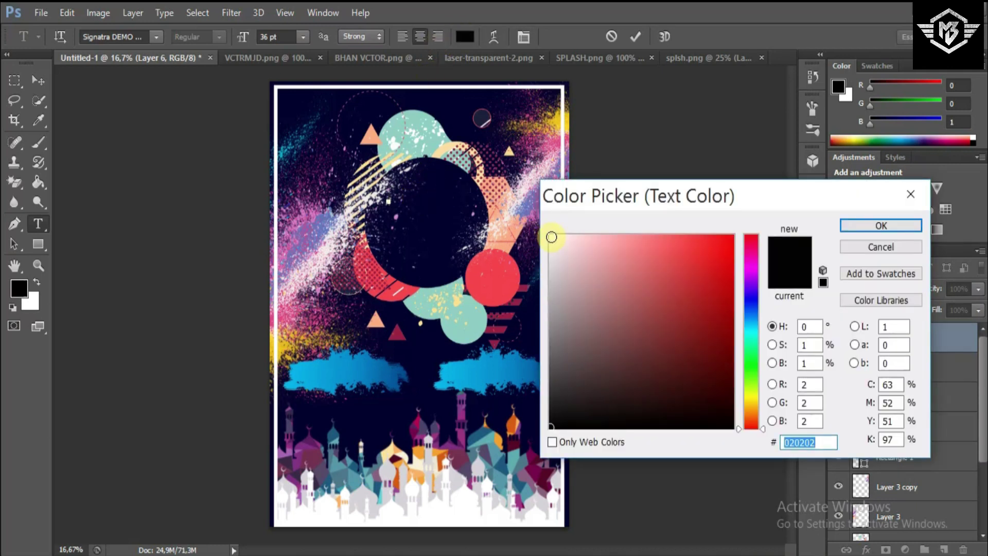
click(551, 236)
click(878, 226)
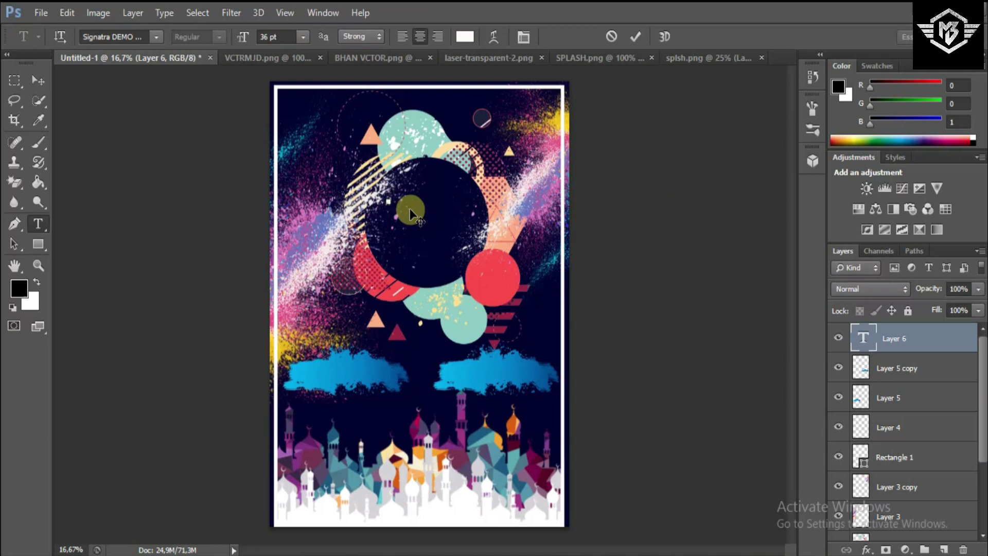
text(UMNISMK)
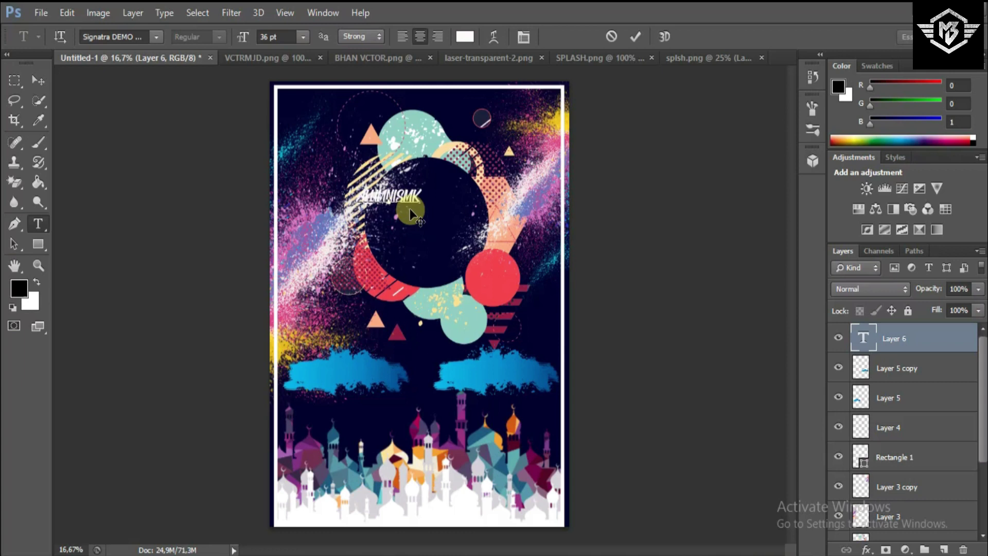
text(N1)
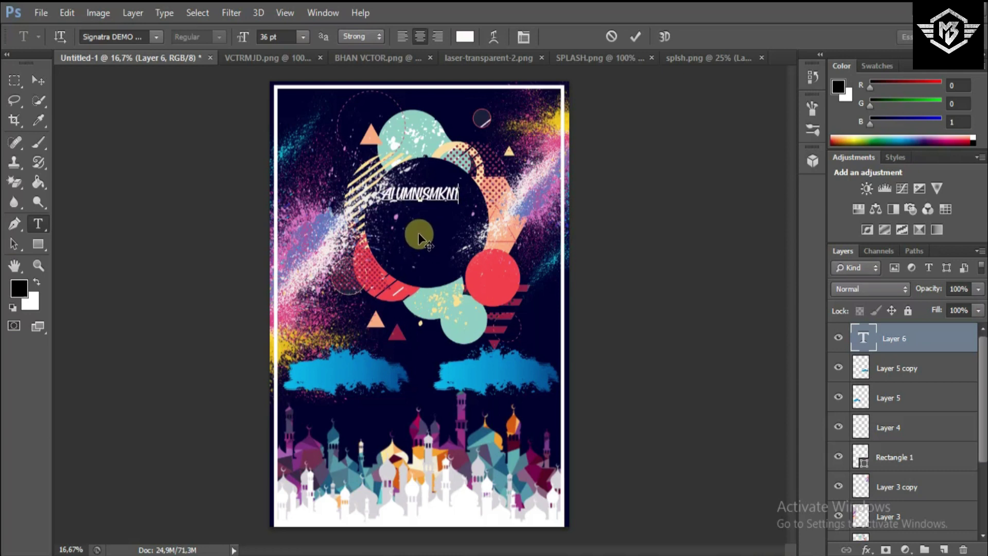
click(631, 38)
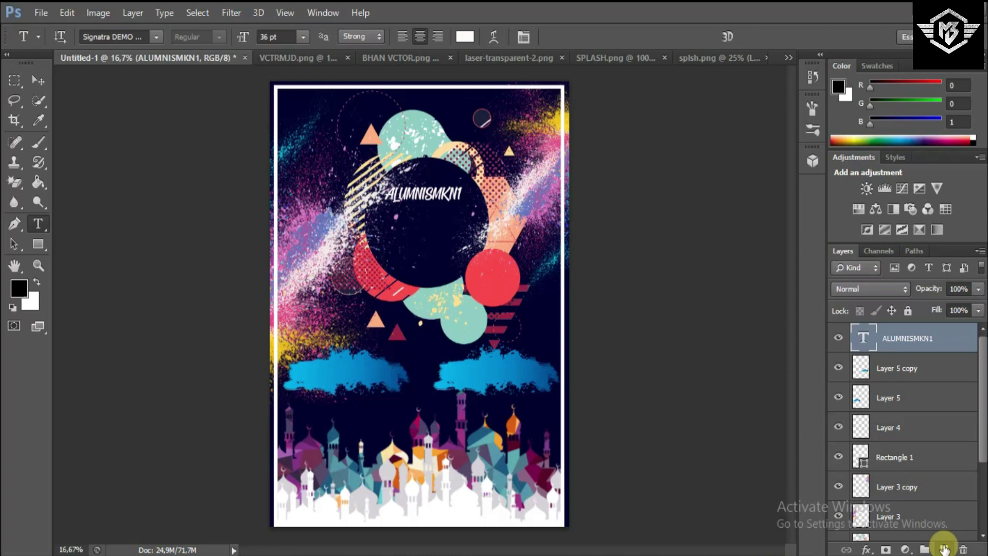
- Type BUKBER below the title in Agency FB Bold at 48 pt
click(378, 226)
click(304, 36)
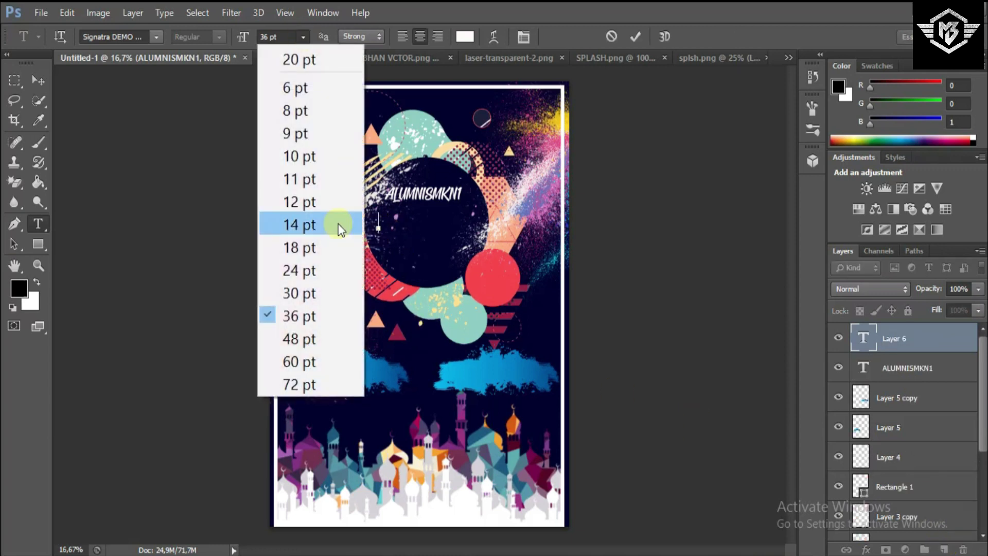
click(331, 340)
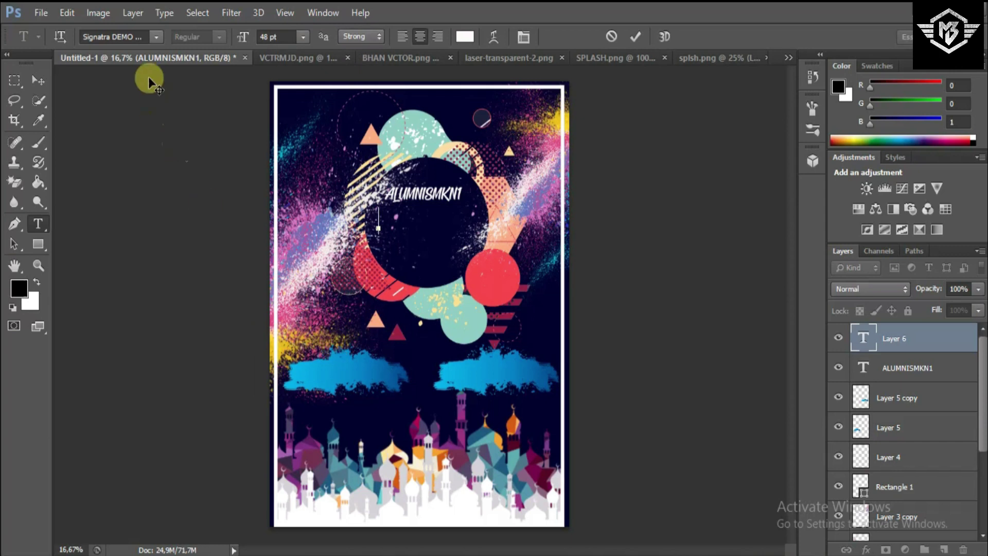
click(160, 36)
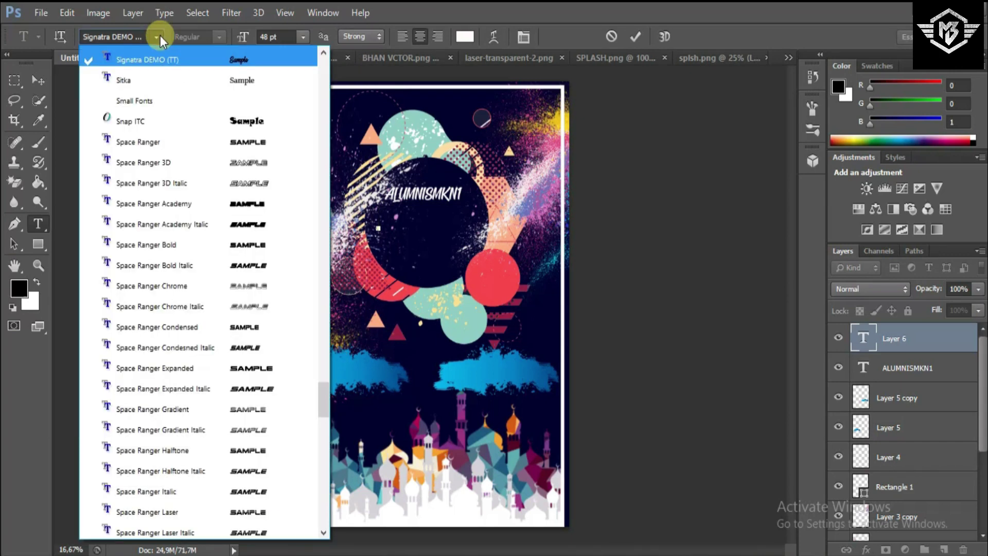
drag(326, 399, 324, 60)
click(292, 77)
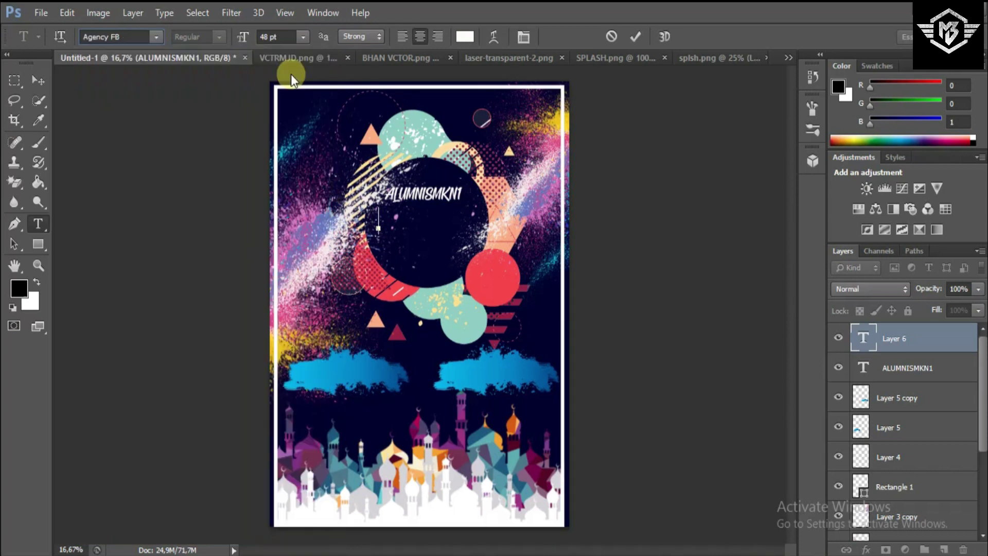
click(214, 36)
click(207, 73)
text(BUKBR)
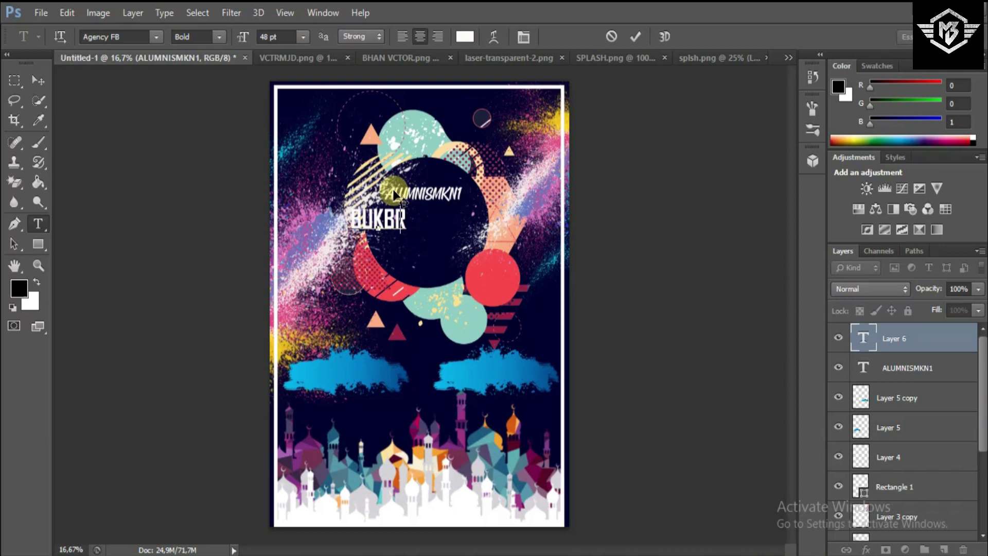
key(BackSpace)
text(ER)
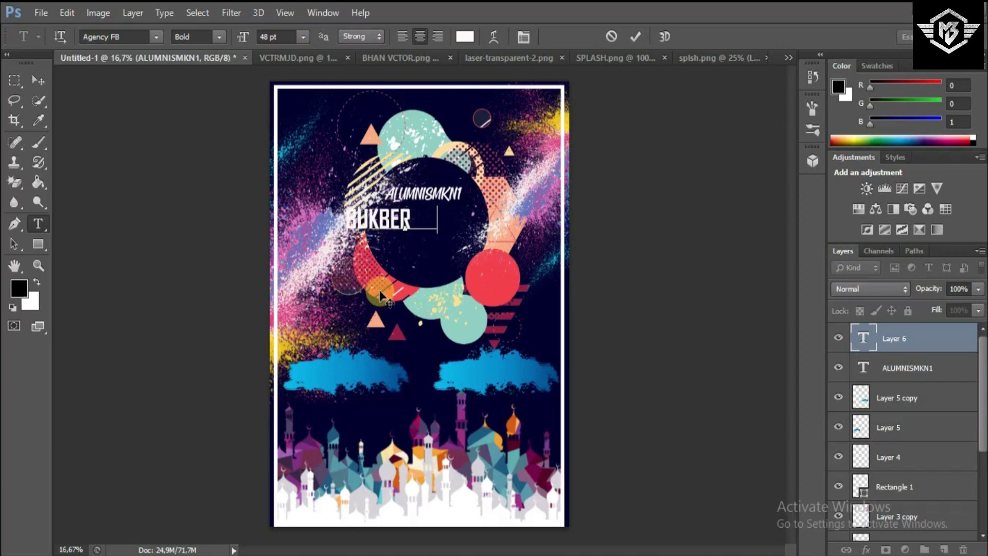
- Centre the BUKBER text and raise its size to 76 pt
key(ctrl+a)
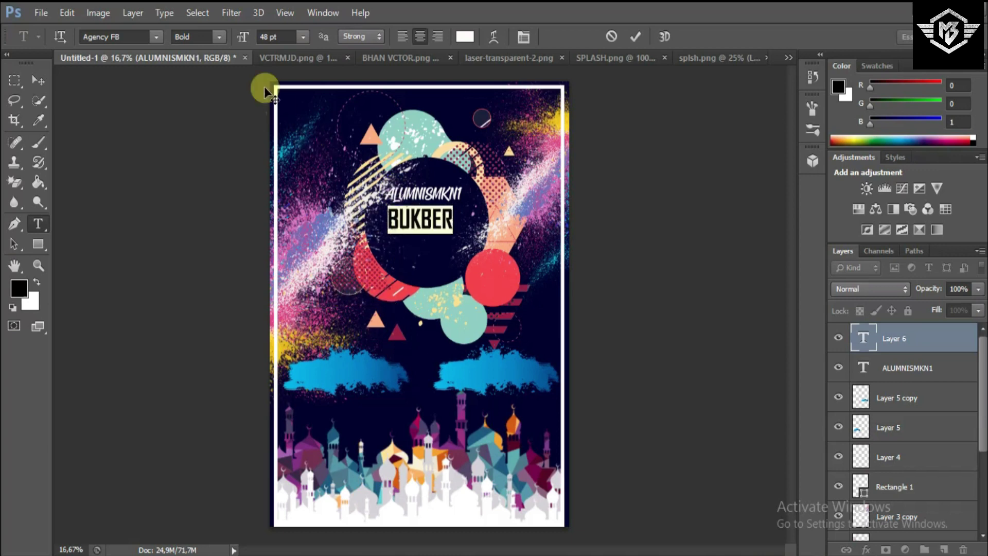
click(281, 36)
key(Up)
key(Up)
key(Up)
key(Up)
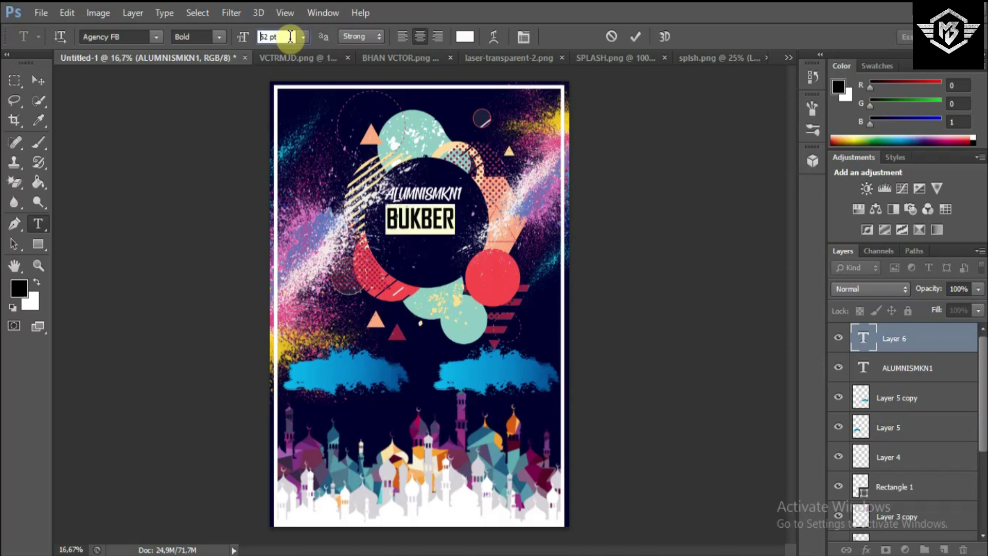
key(Up)
key(Up)
key(Up)
key(Up)
key(Up)
key(Up)
key(Up)
key(Up)
key(Up)
key(Up)
key(Up)
key(Up)
key(Up)
key(Up)
key(Up)
key(Up)
key(Up)
key(Up)
key(Up)
key(Up)
key(Up)
key(Up)
key(Up)
key(Up)
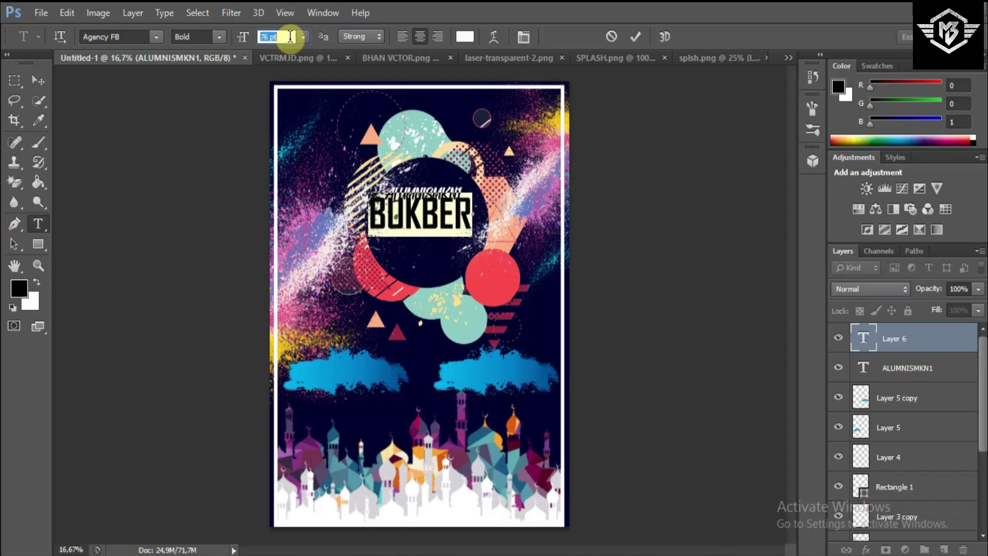
click(635, 37)
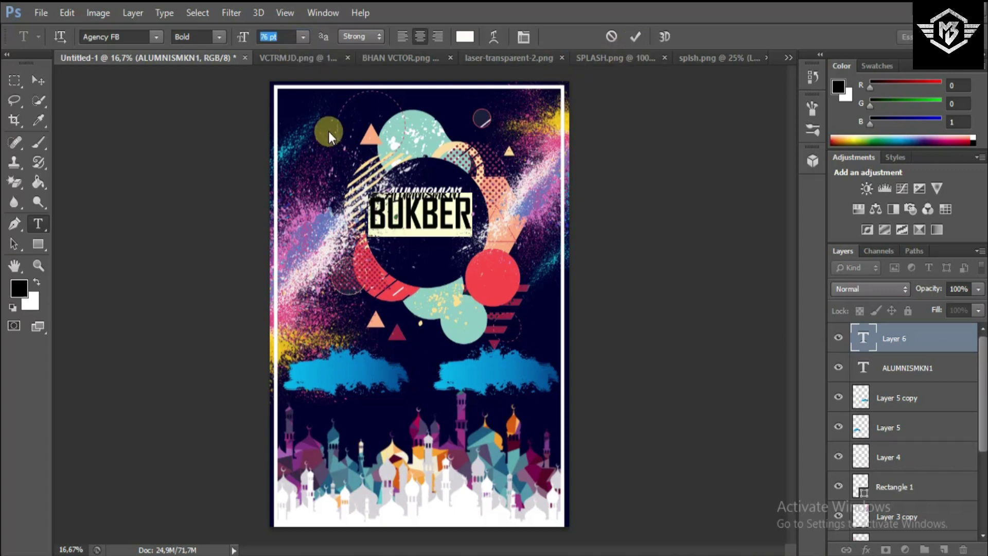
- Move BUKBER to sit just beneath ALUMNISMKN1, nudging it up and right
click(38, 81)
drag(441, 291, 453, 273)
key(Up)
key(Up)
key(Up)
key(Up)
key(Up)
key(Up)
key(Up)
key(Up)
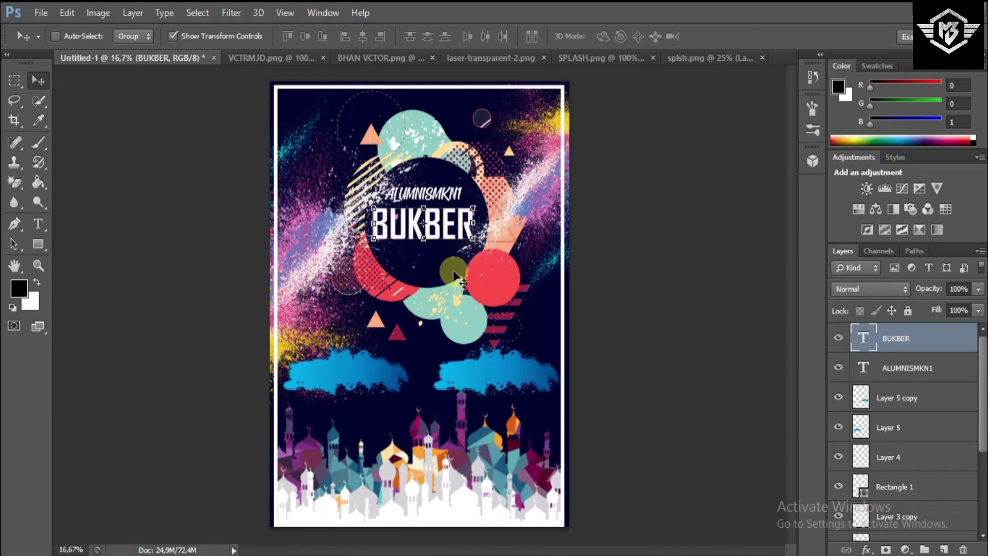
key(Right)
key(Right)
key(Right)
key(Right)
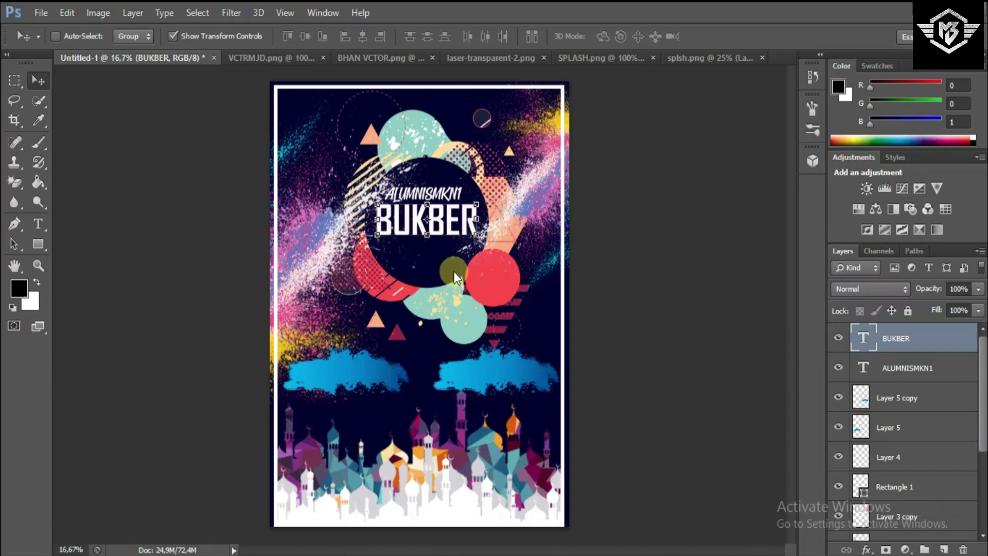
- Nudge ALUMNISMKN1 two steps right to align with BUKBER, then add a new layer above BUKBER
click(898, 363)
key(Right)
key(Right)
key(Right)
key(Right)
key(Right)
key(Right)
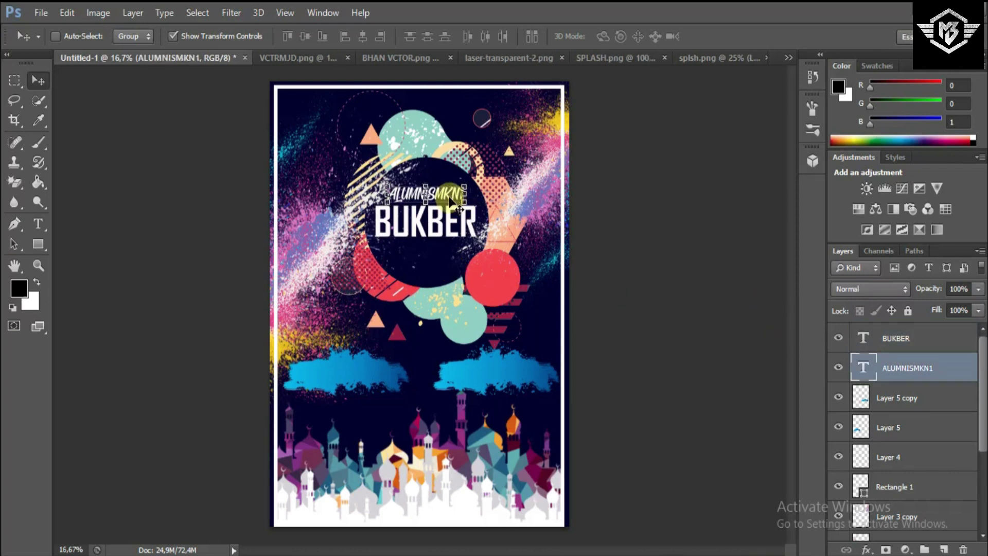
key(Right)
key(Right)
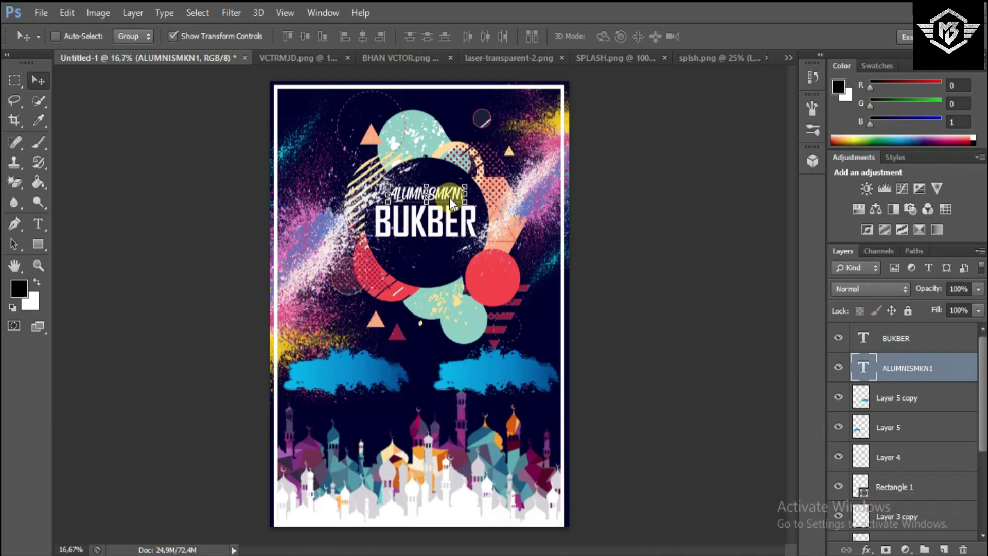
click(904, 341)
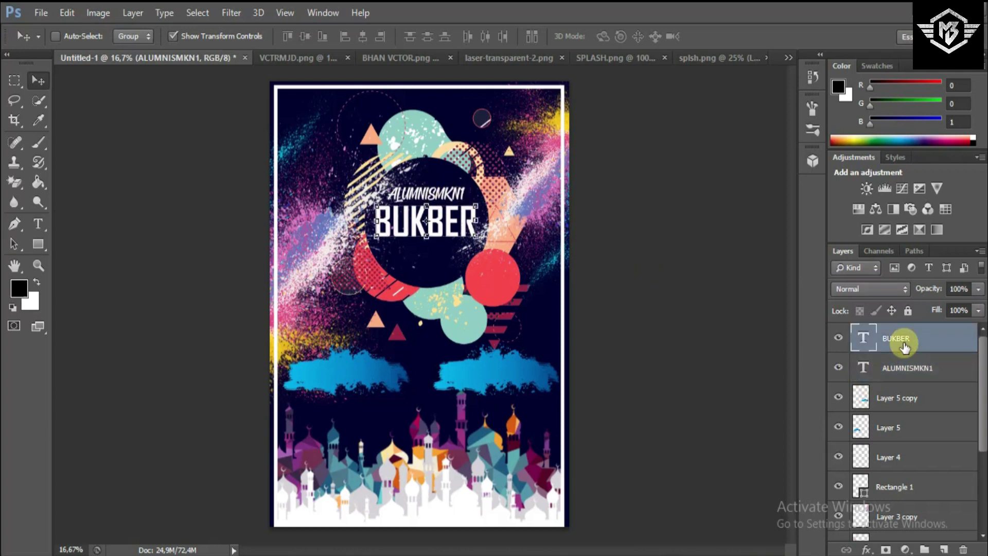
click(944, 549)
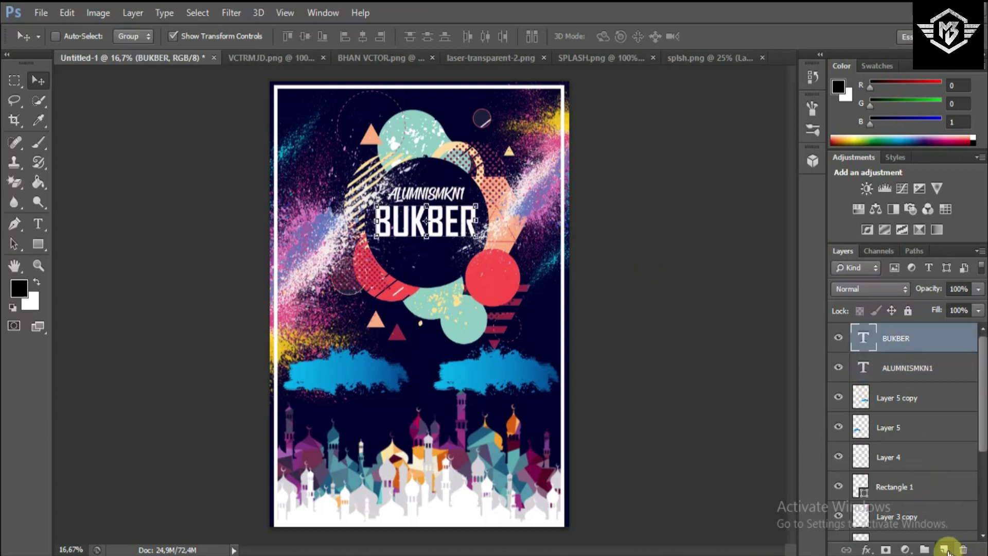
- Draw a thin rectangle with no fill and an orange stroke under BUKBER
click(38, 244)
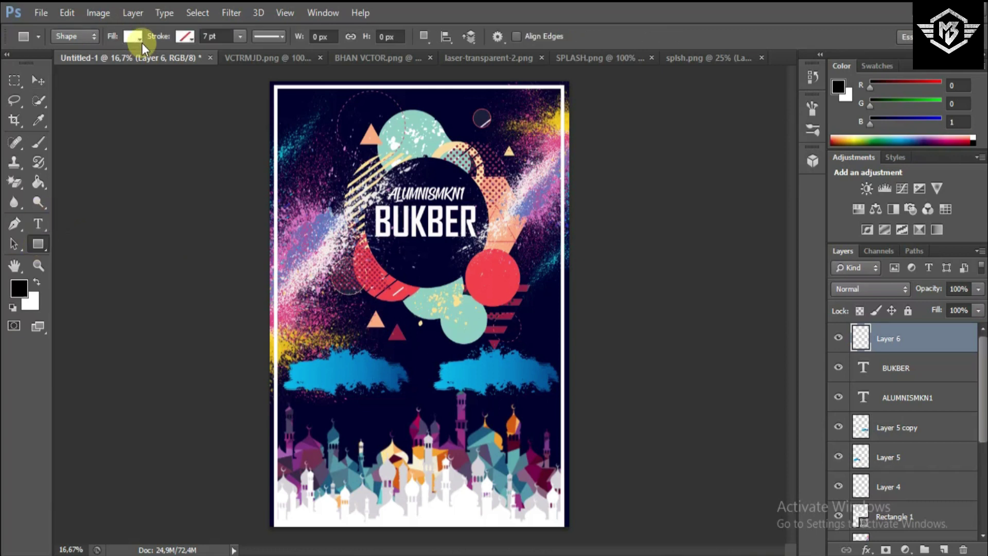
click(139, 37)
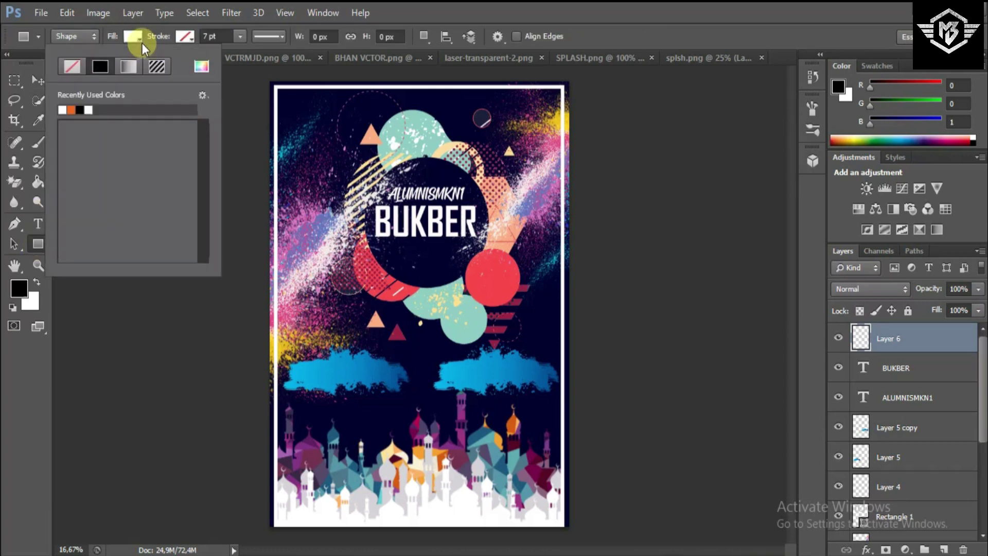
click(75, 73)
click(192, 40)
click(193, 38)
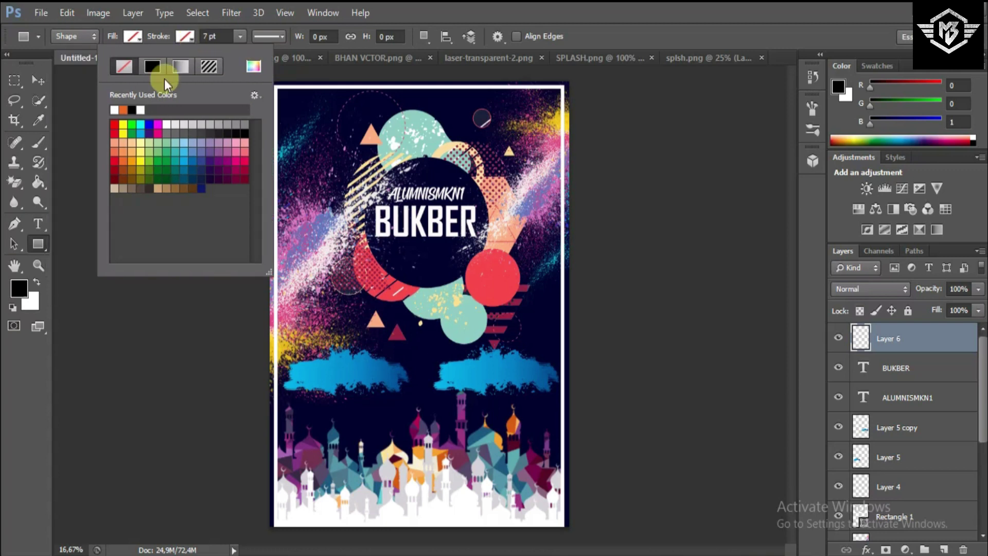
click(123, 110)
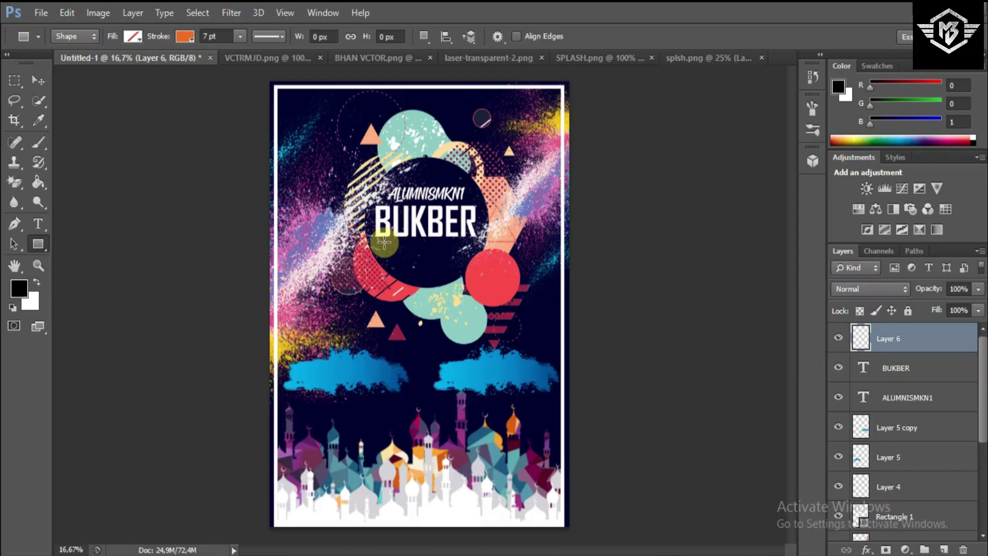
key(ctrl+plus)
key(ctrl+plus)
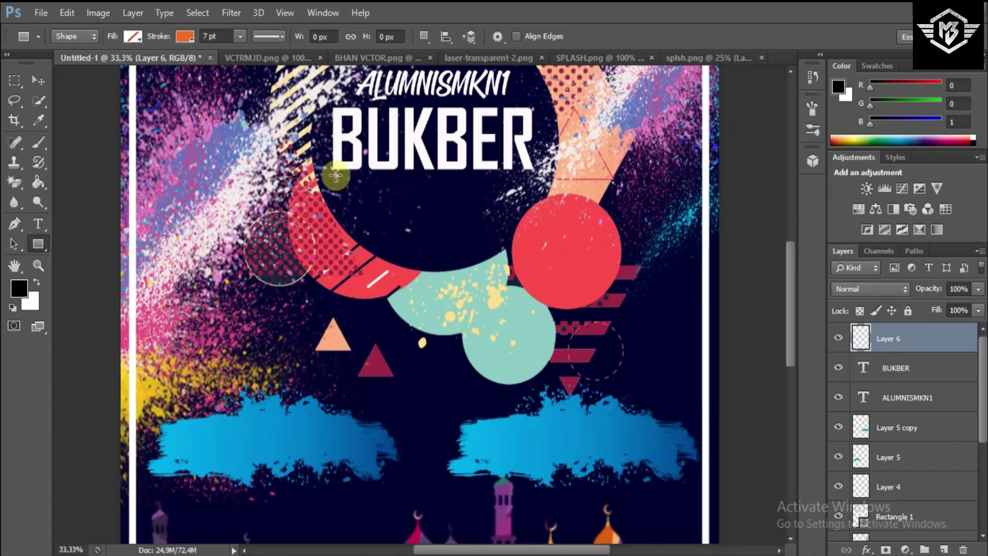
drag(333, 177, 532, 178)
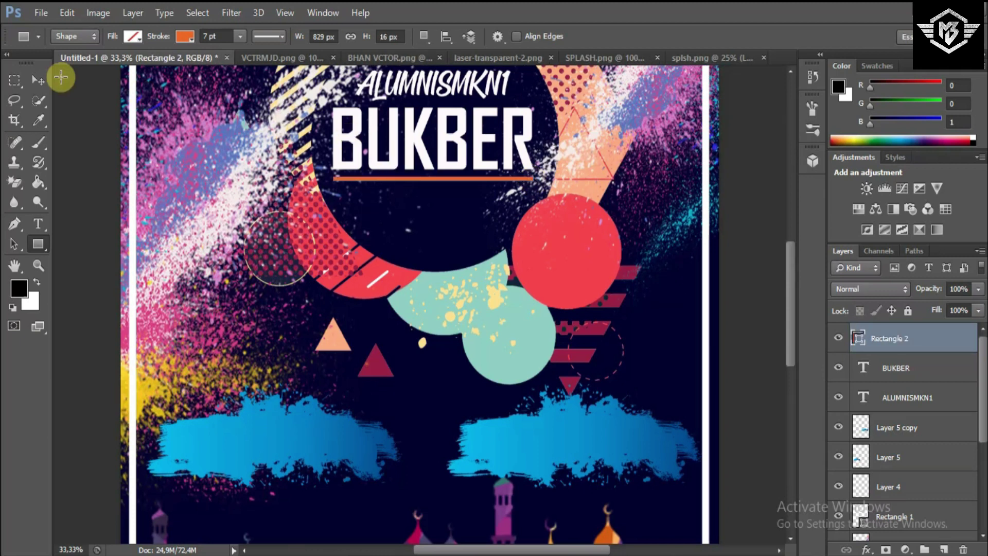
- Shift the orange line slightly right and up, and add a new empty layer above it
click(47, 76)
click(455, 228)
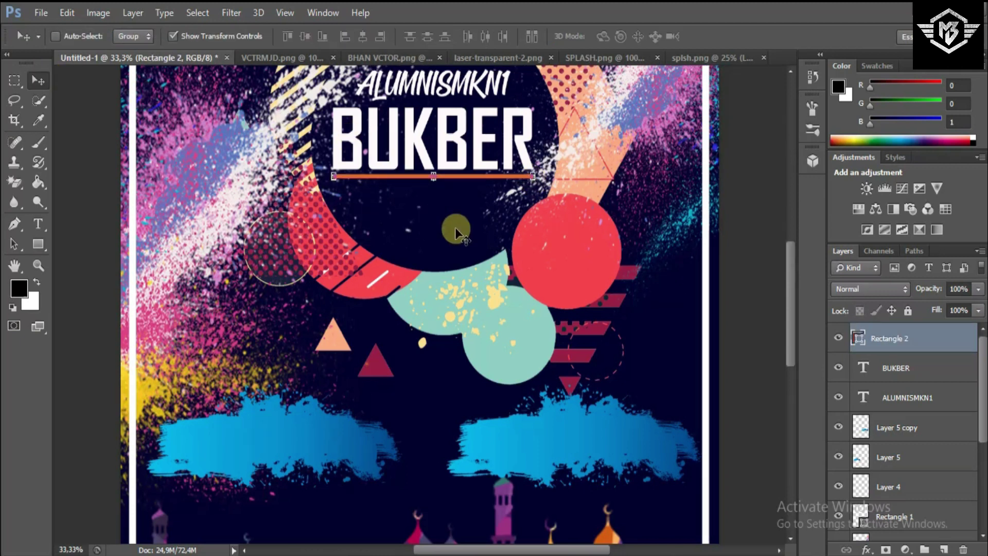
drag(455, 228, 456, 227)
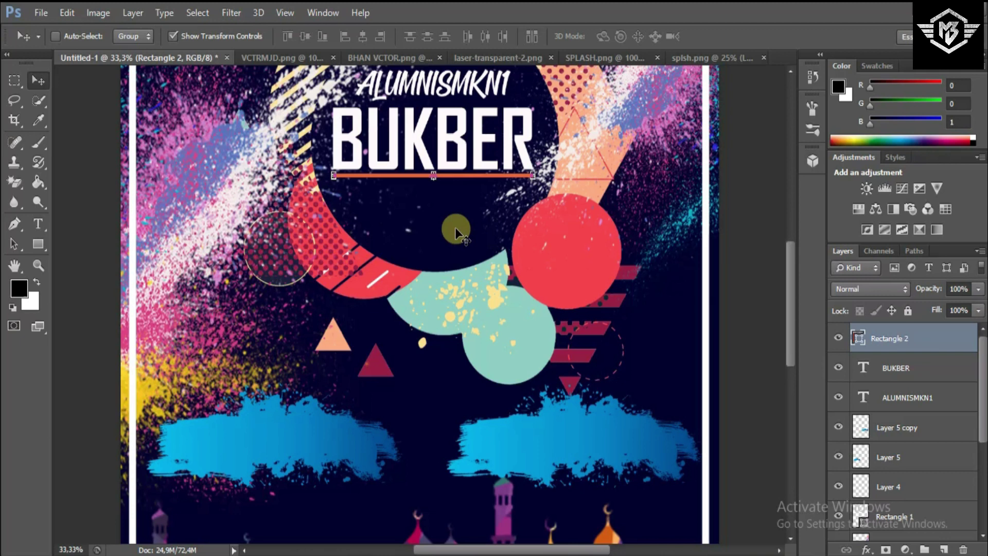
click(946, 549)
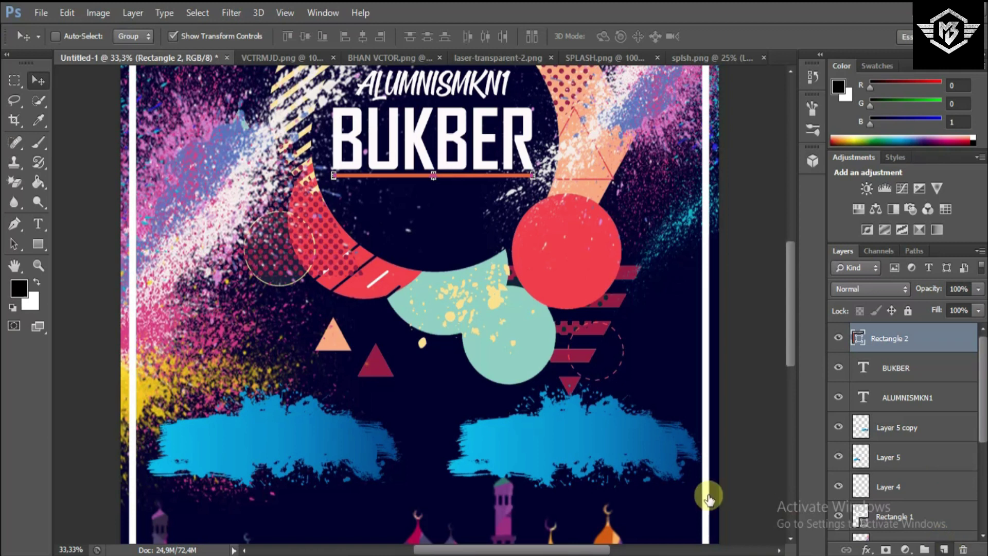
click(31, 224)
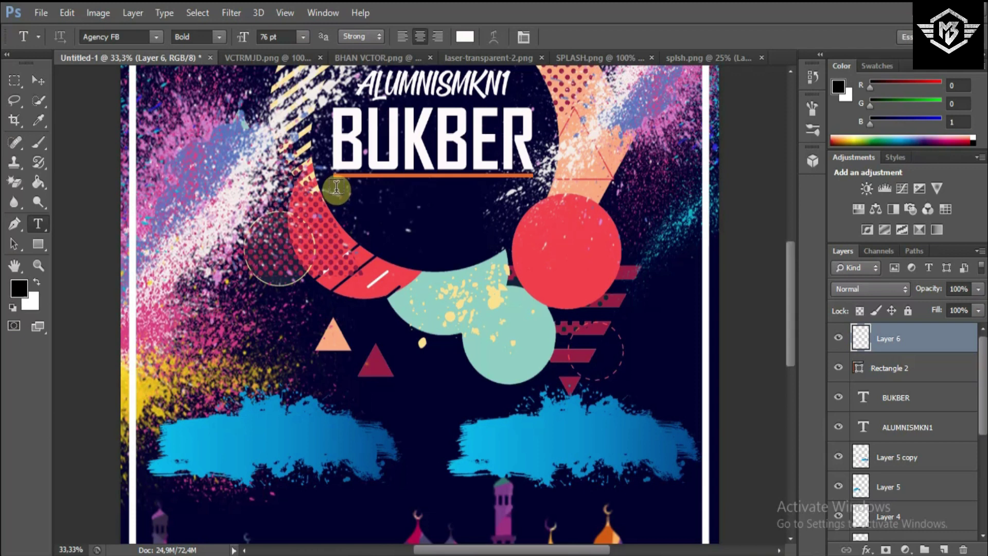
- Type 'BUKA BERSAMA & TEMU KANGEN' below BUKBER in Bodoni MT at 18 pt
click(337, 188)
click(302, 37)
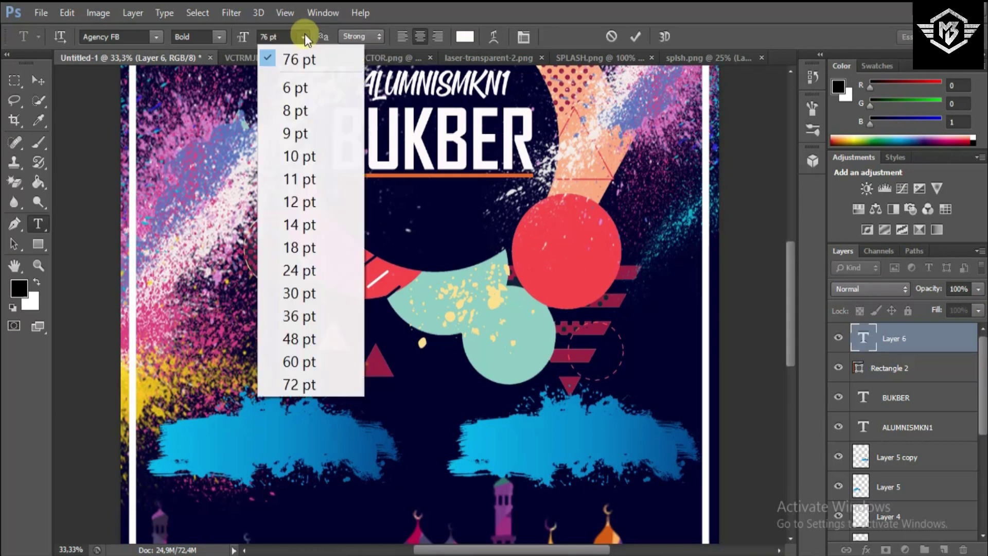
click(304, 248)
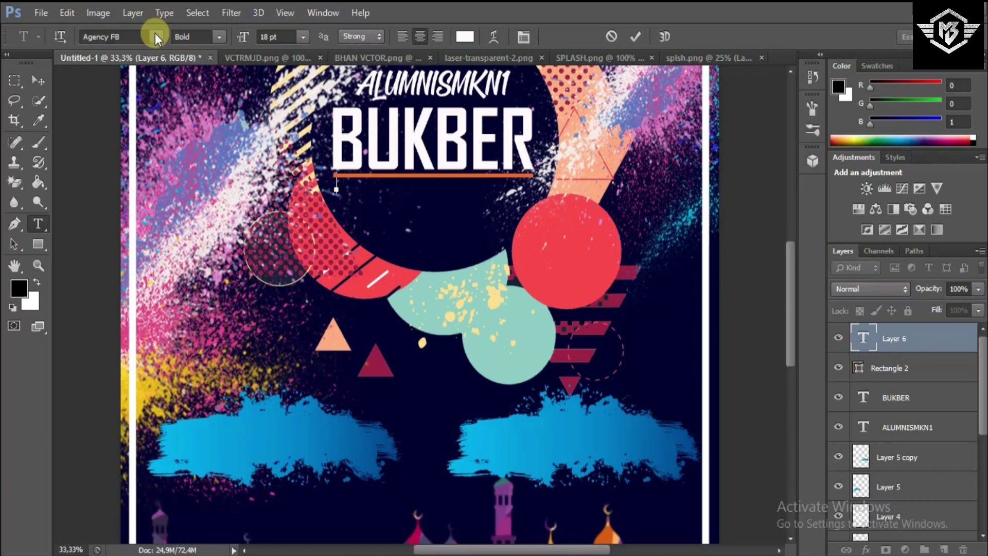
click(155, 35)
drag(319, 75, 327, 110)
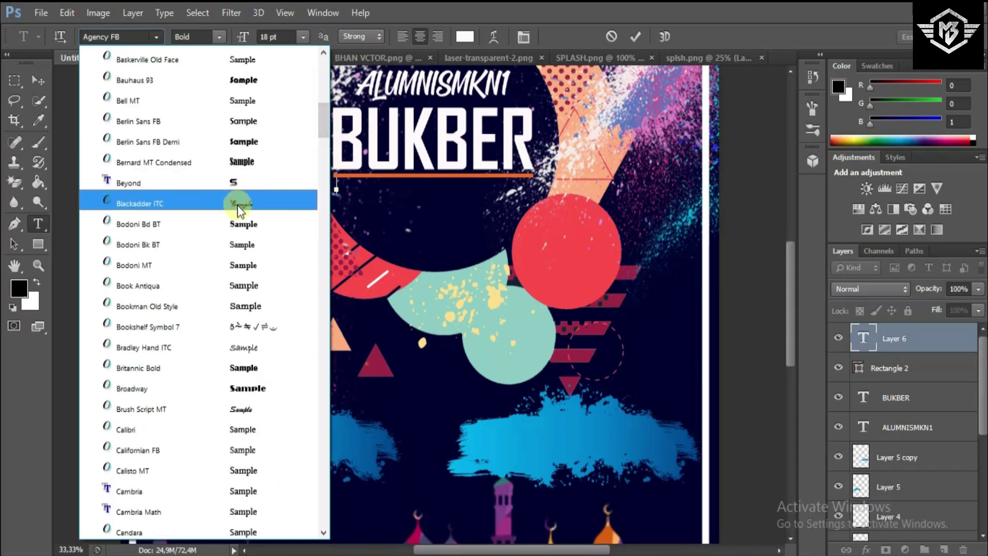
click(215, 260)
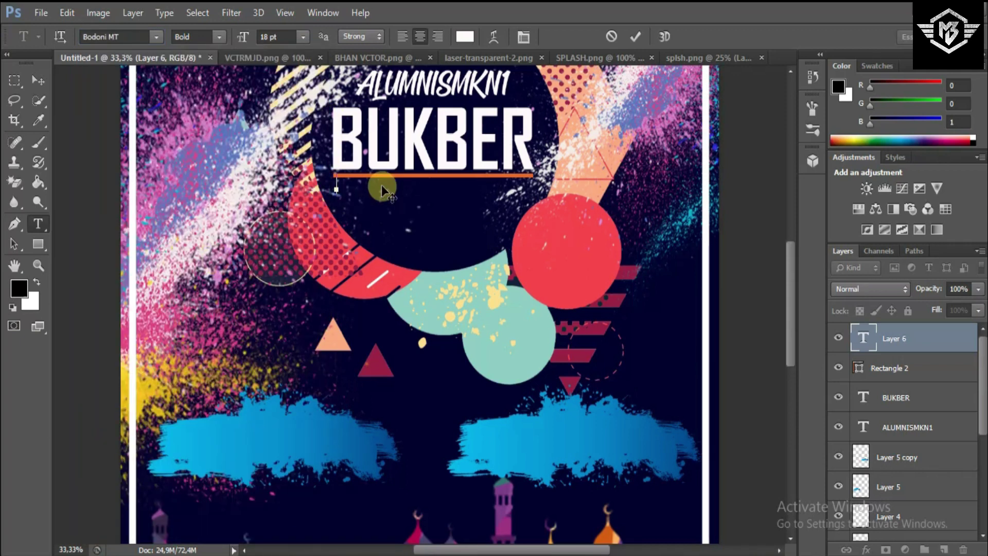
text(BUKA BER)
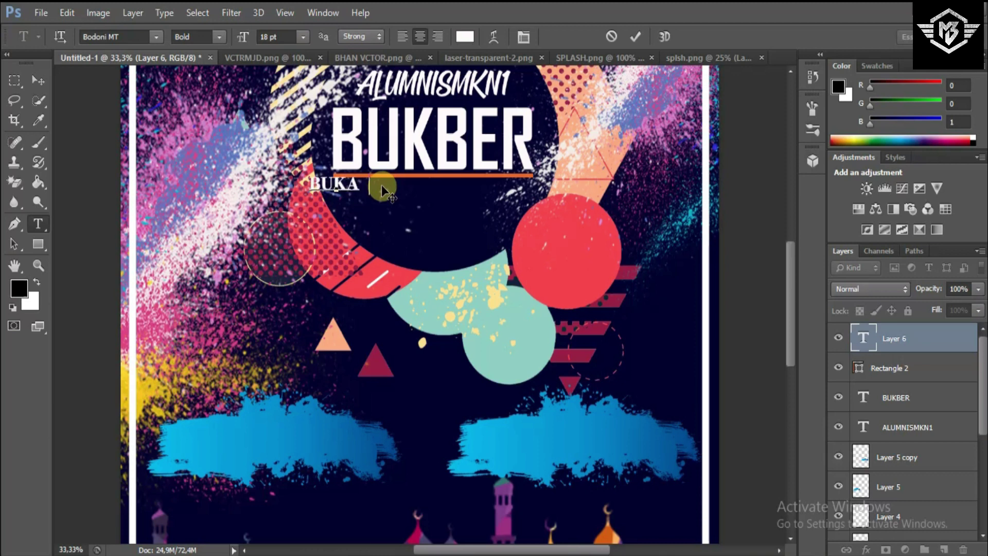
text(SAMA)
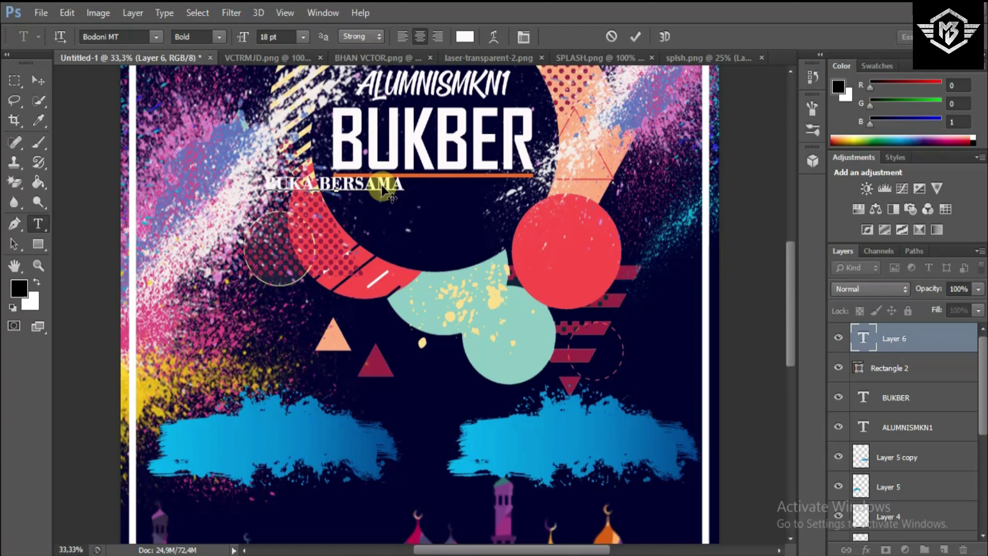
text( & )
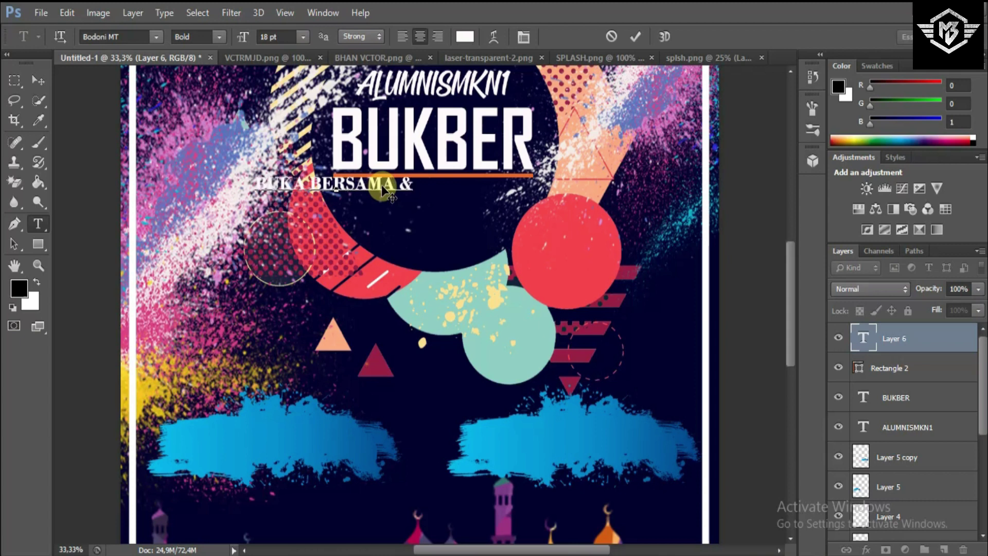
text(TEMU)
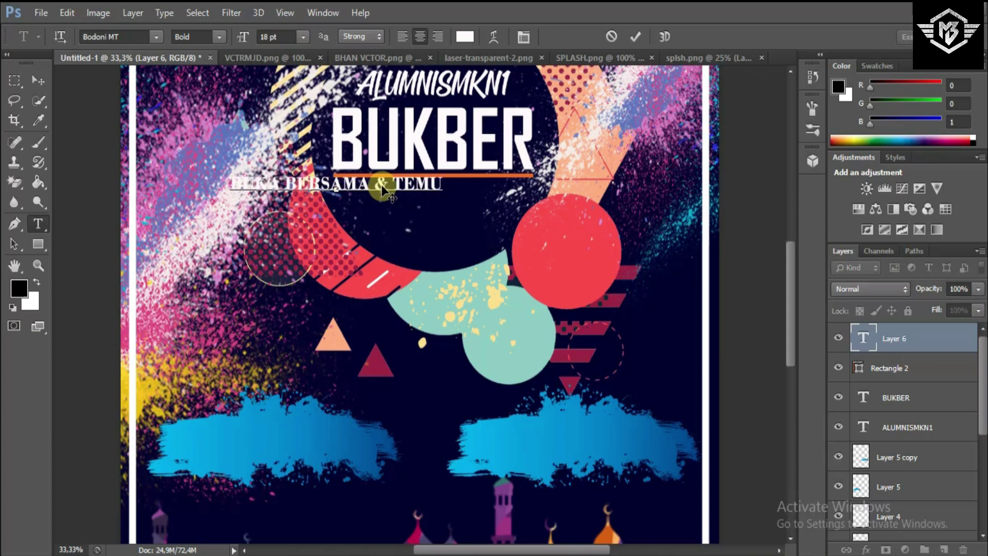
text( KANGEN)
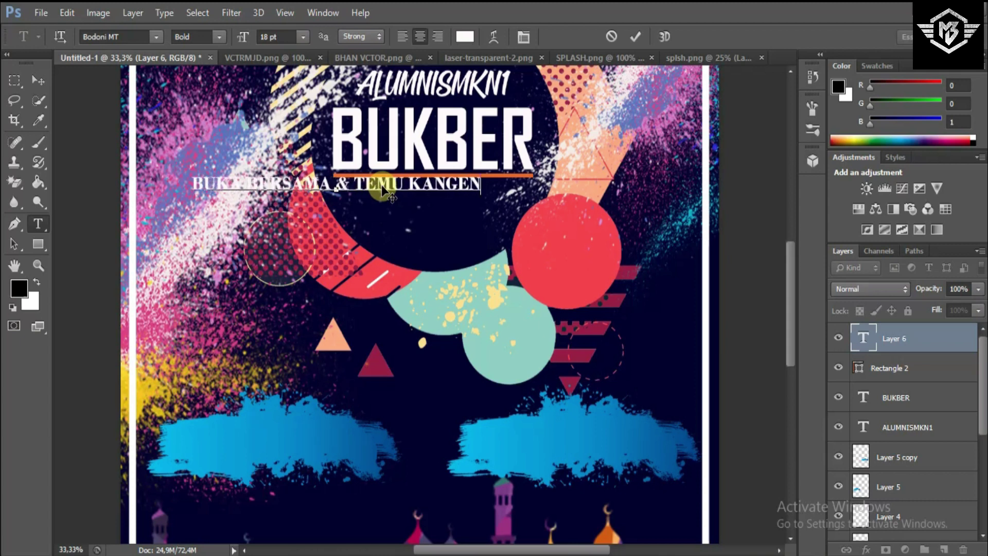
- Centre the subtitle under BUKBER and reduce it to 11 pt
drag(307, 250, 412, 224)
drag(568, 192, 276, 192)
click(288, 36)
key(Down)
key(Down)
key(Down)
key(Down)
key(Down)
key(Down)
key(Down)
key(Down)
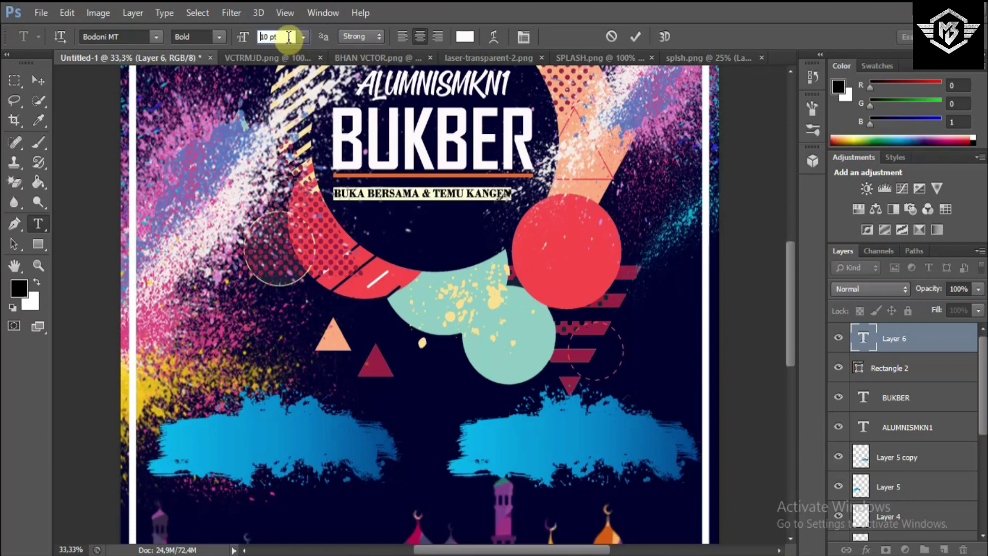
key(Up)
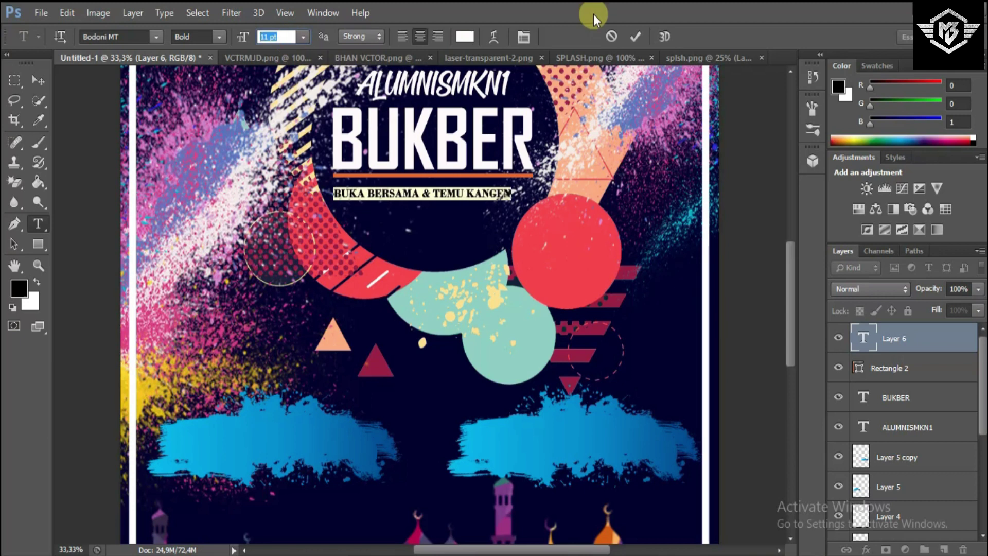
click(38, 80)
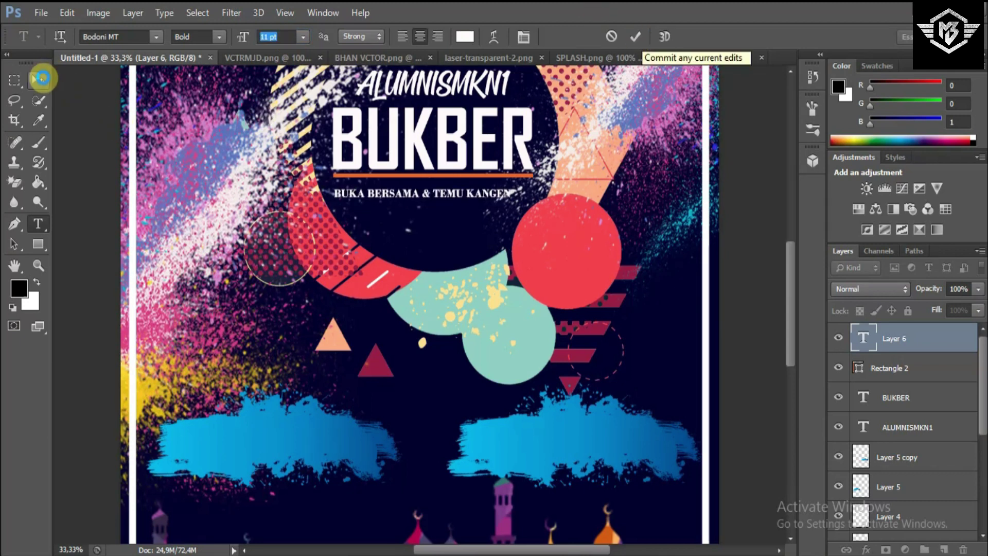
- Raise the subtitle slightly and scale the four title layers up to about 109%
drag(440, 275, 442, 268)
key(ctrl+minus)
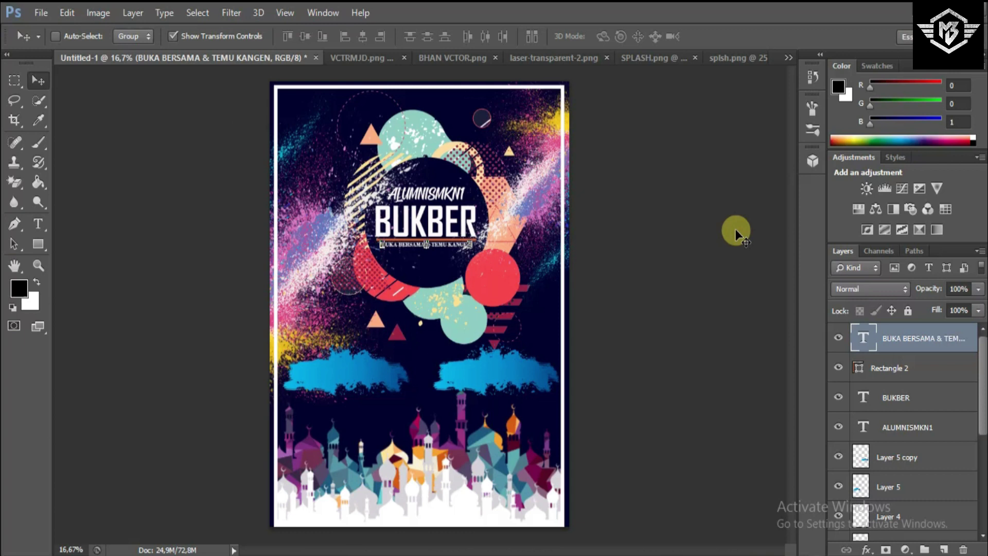
shift+click(922, 370)
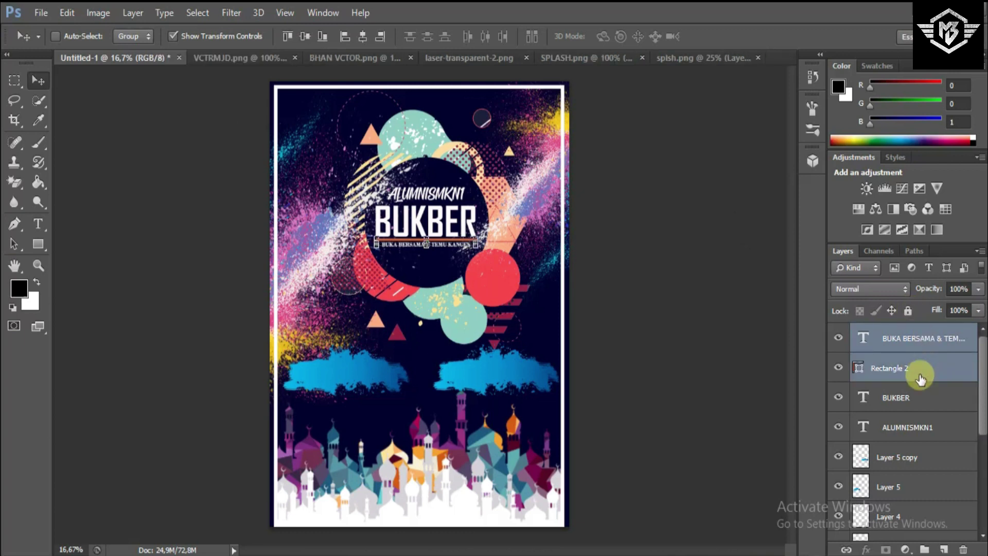
shift+click(904, 397)
shift+click(899, 421)
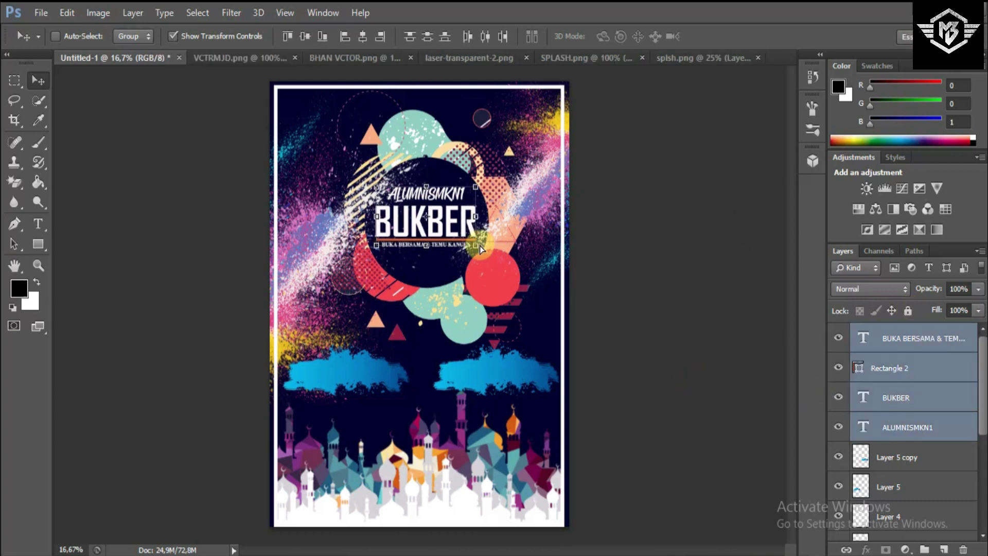
key(ctrl+plus)
click(514, 229)
drag(514, 229, 518, 227)
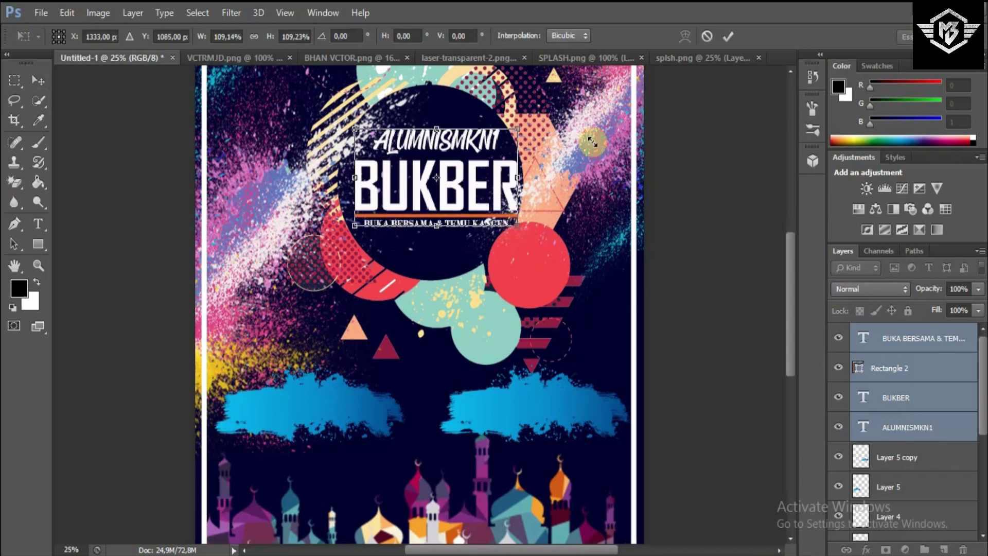
click(729, 38)
- Nudge the title block left and down, then add a new empty layer above the subtitle
key(shift+Left)
key(shift+Left)
key(shift+Left)
key(shift+Left)
key(shift+Left)
key(shift+Down)
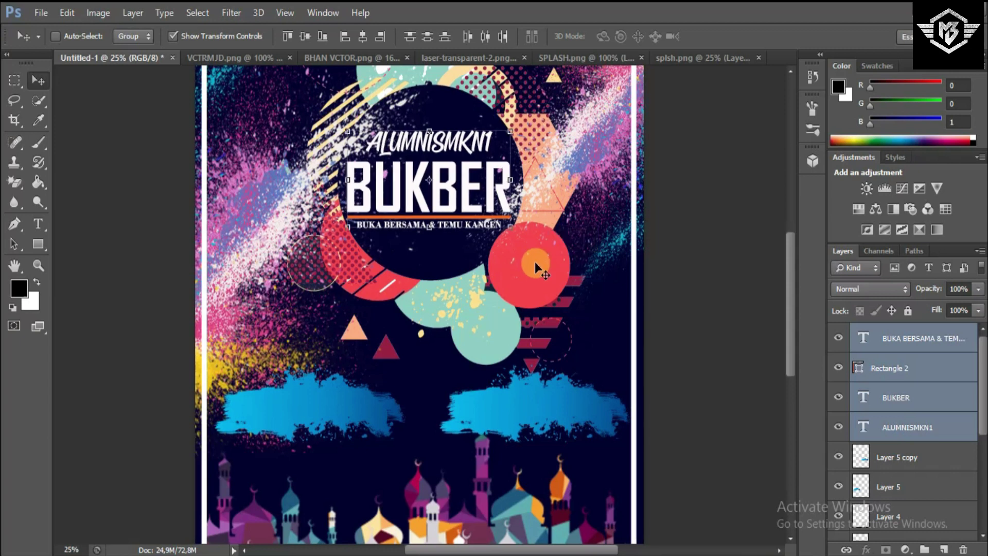
click(904, 336)
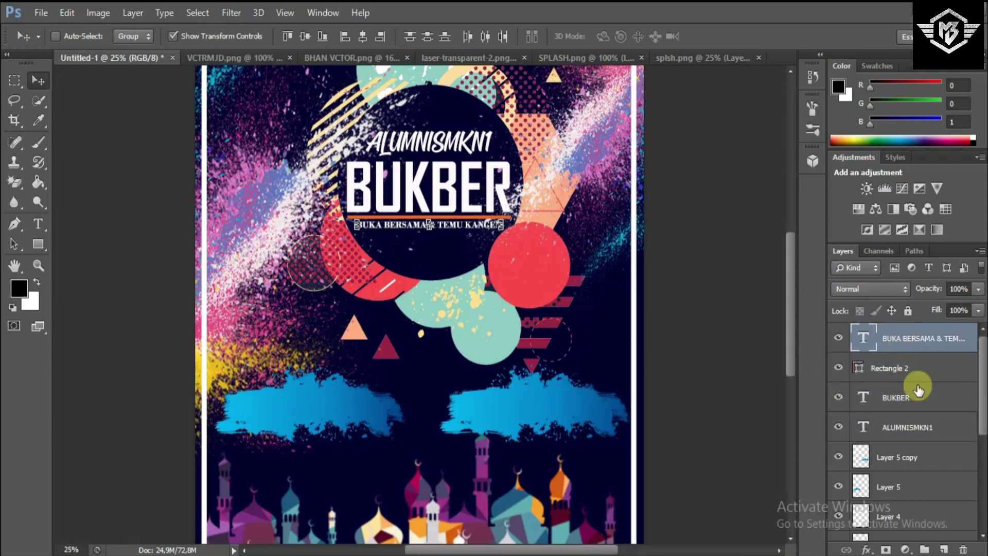
click(943, 550)
scroll(491, 332, down, 2)
key(ctrl+minus)
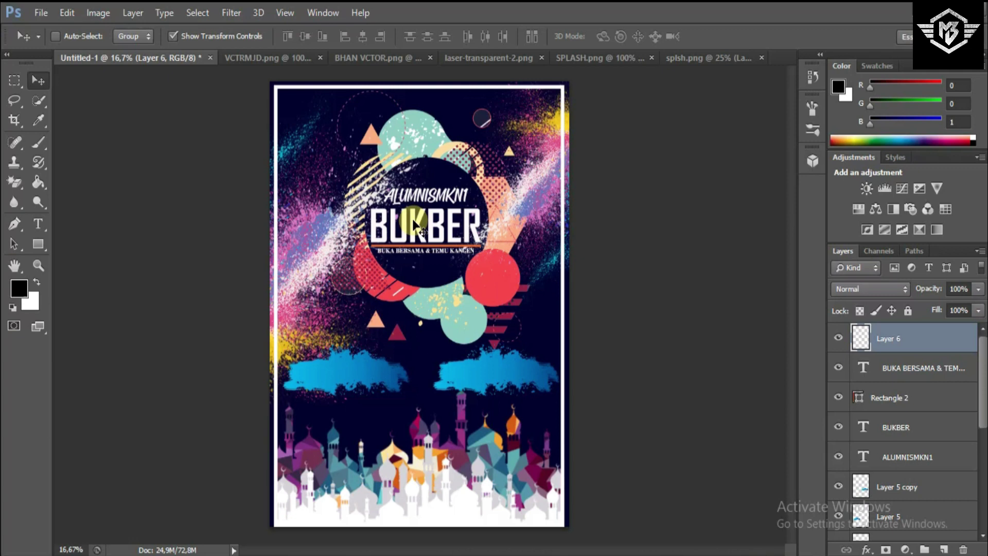
- Drag the laser from laser-transparent-2.png into the poster over the title
click(480, 60)
drag(499, 312, 370, 211)
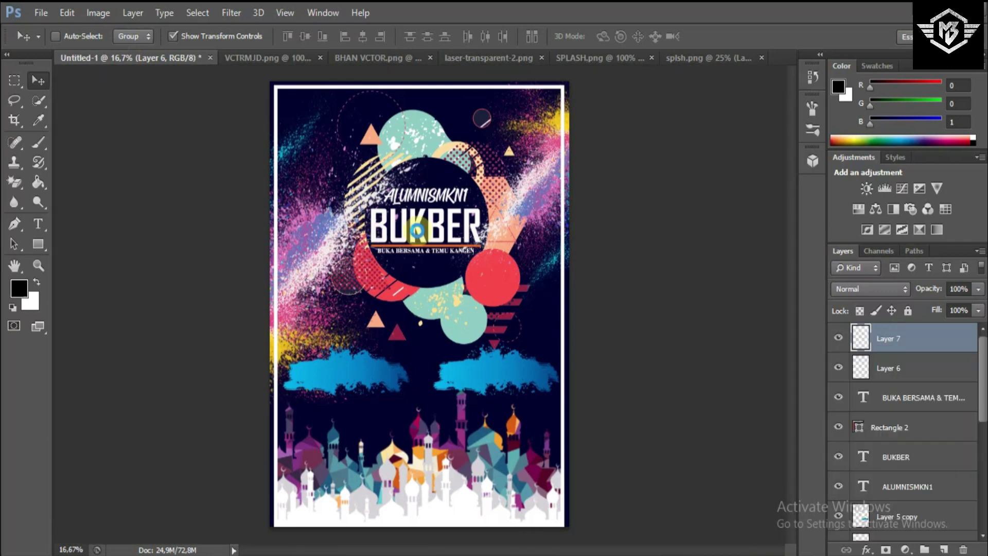
key(ctrl+plus)
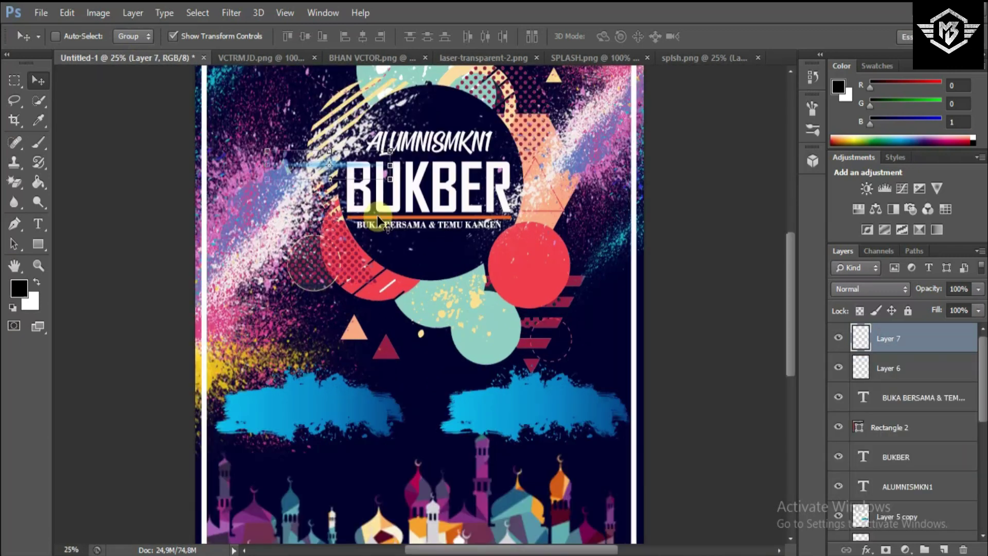
drag(377, 214, 375, 259)
drag(361, 213, 466, 238)
- Scale the laser to about 146% and slide it across BUKBER
key(ctrl+t)
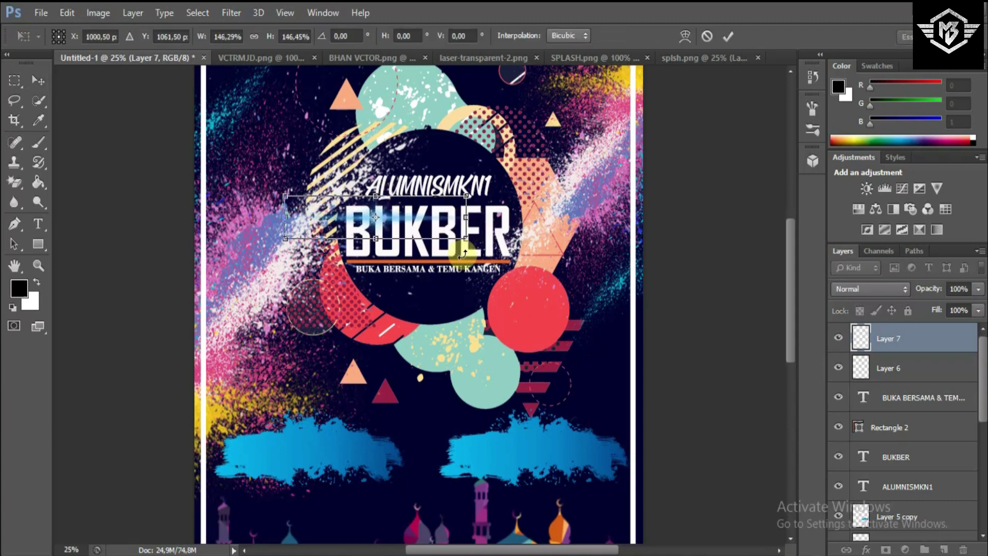
click(728, 36)
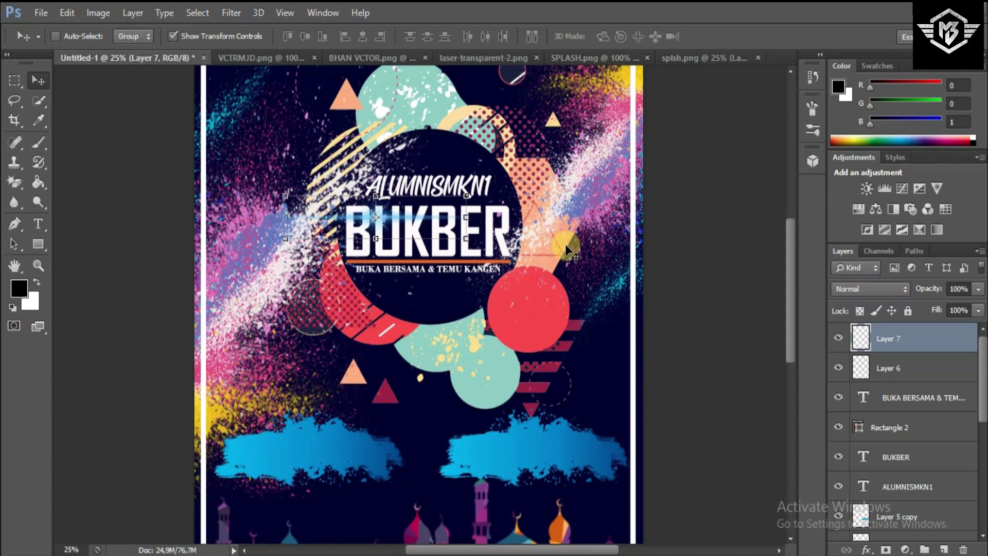
drag(453, 233, 438, 228)
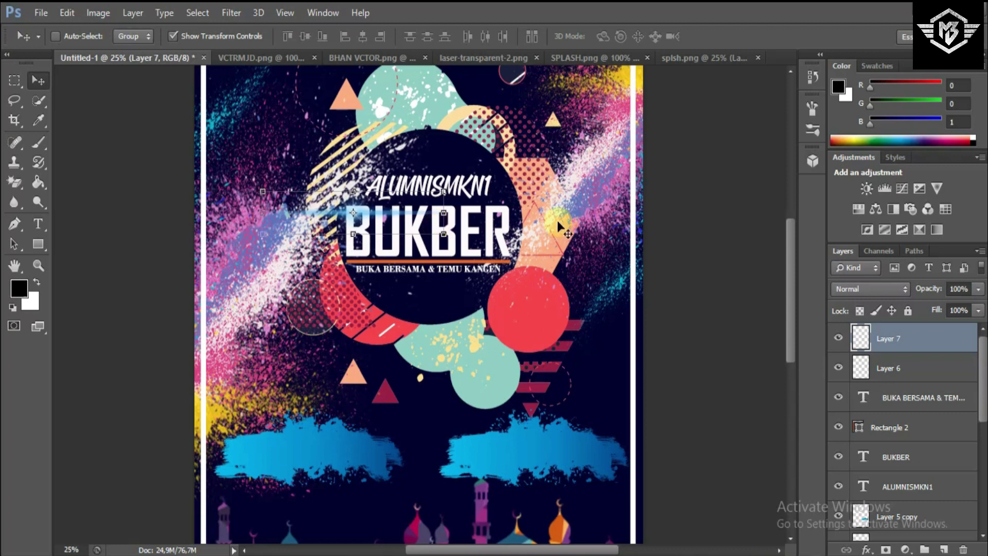
click(874, 292)
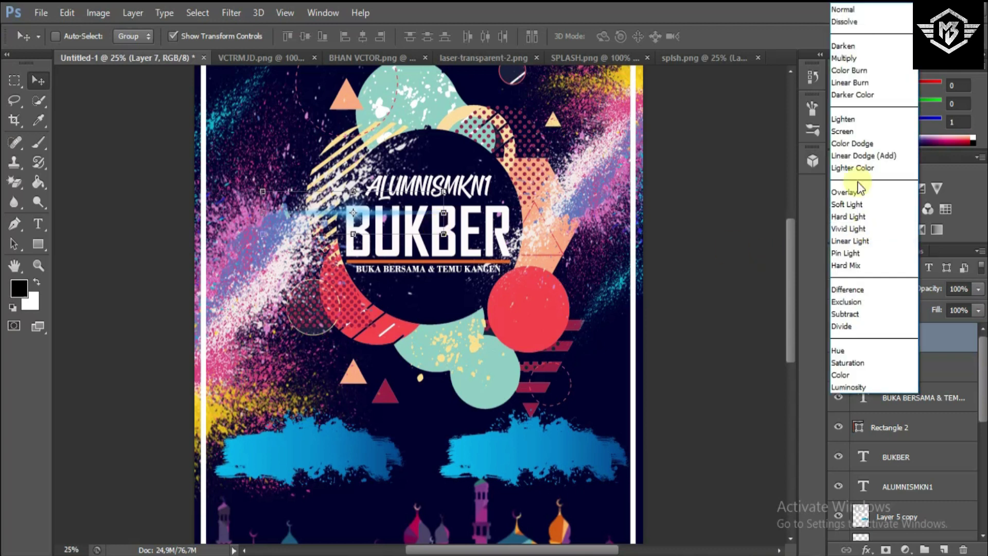
- Set the laser layer to Lighten, place it beside BUKBER, and duplicate it
click(850, 118)
drag(583, 163, 531, 257)
click(869, 340)
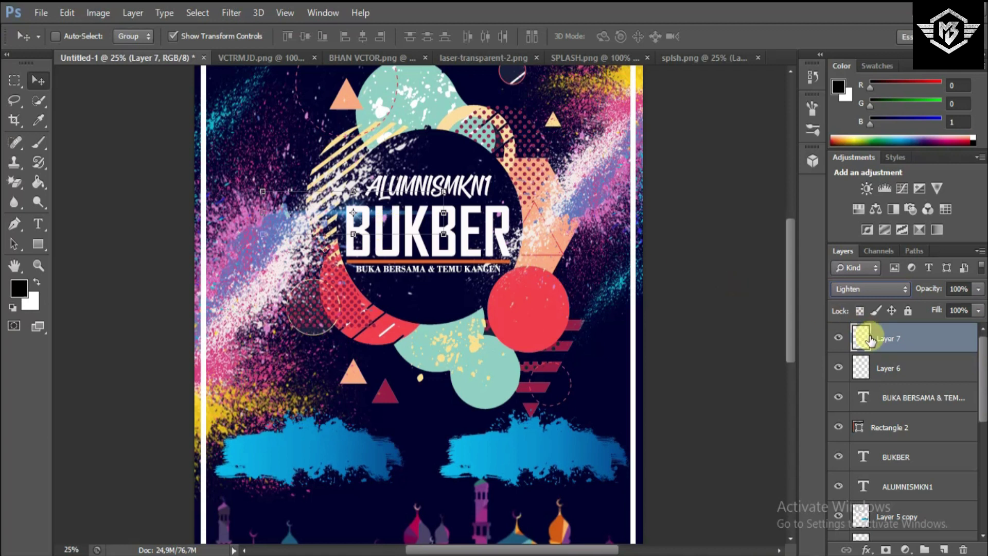
right_click(870, 339)
click(529, 160)
click(598, 174)
- Duplicate both laser layers again and move the new flares below-right of BUKBER
click(915, 345)
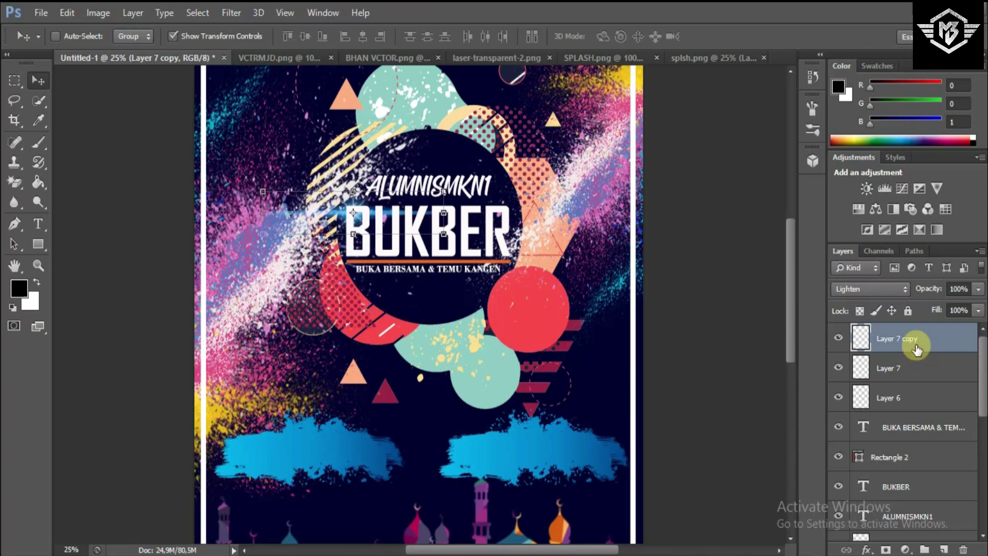
shift+click(912, 372)
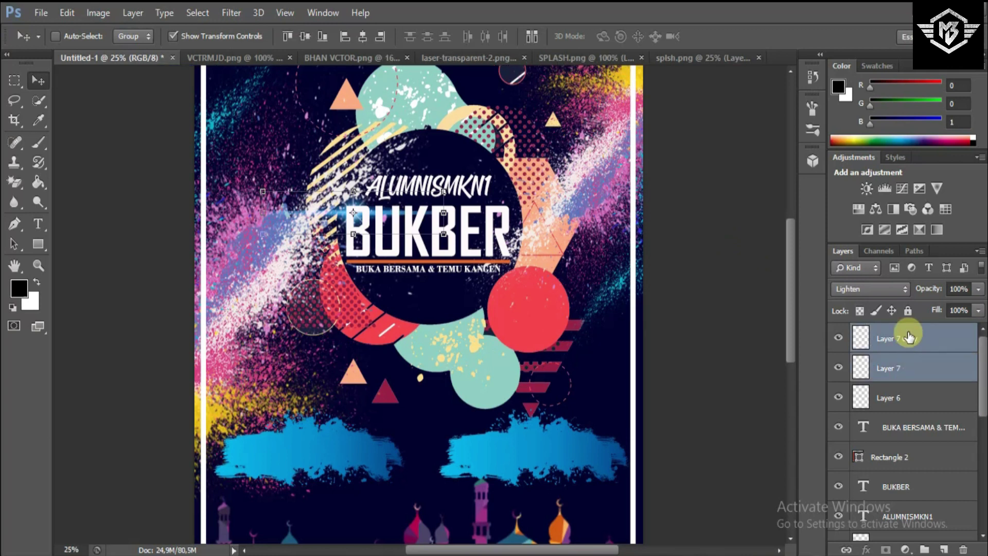
right_click(908, 337)
click(530, 160)
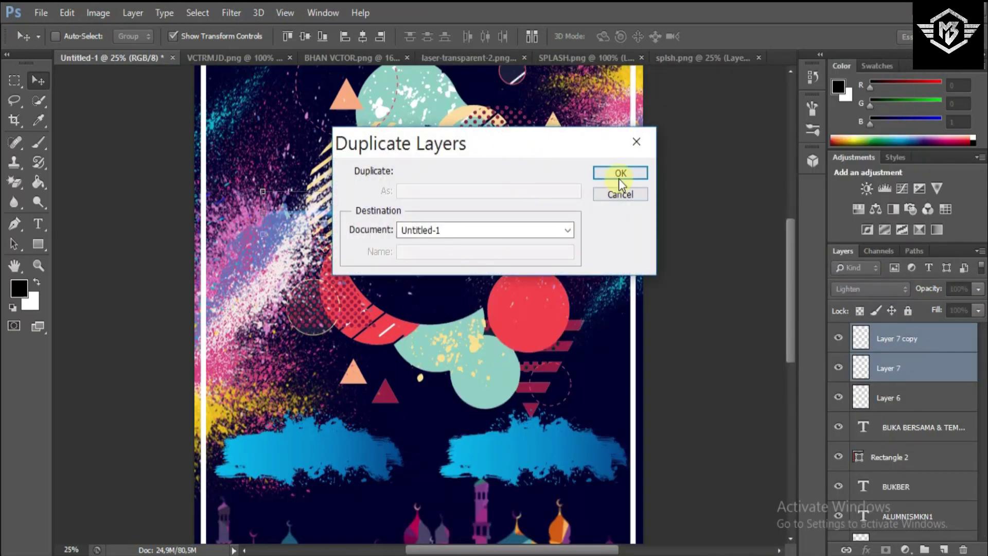
click(620, 174)
mouse_move(422, 229)
mouse_down()
mouse_move(557, 273)
mouse_move(574, 267)
mouse_up()
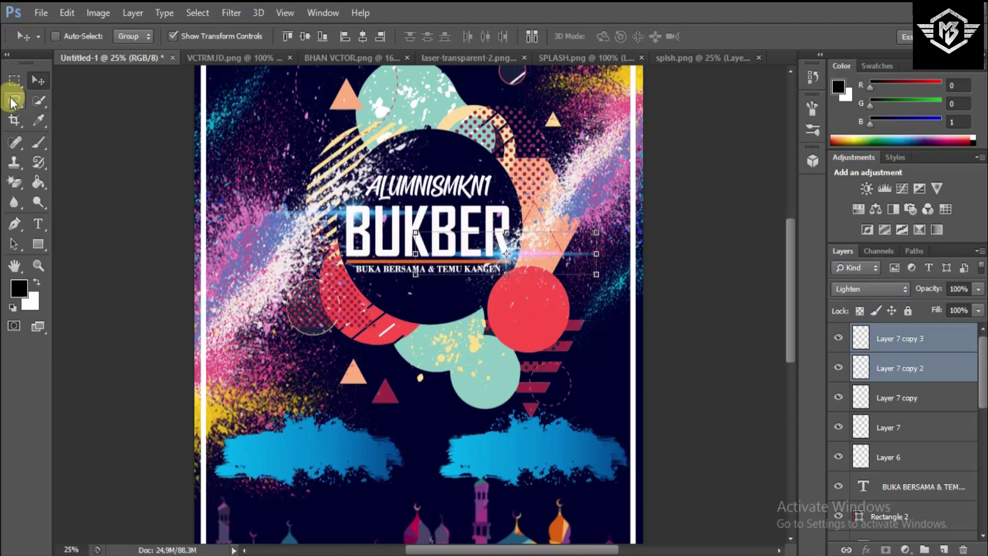
click(14, 80)
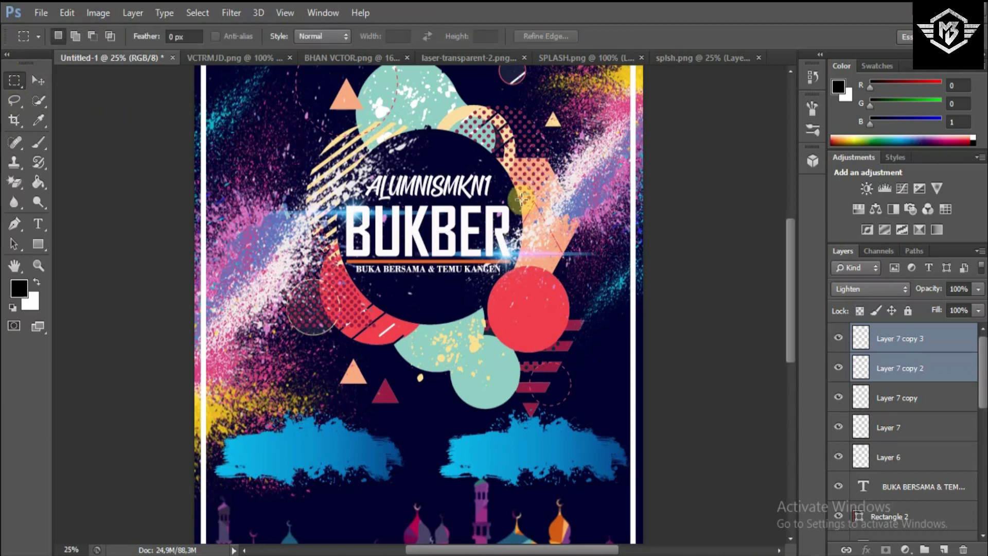
key(ctrl+minus)
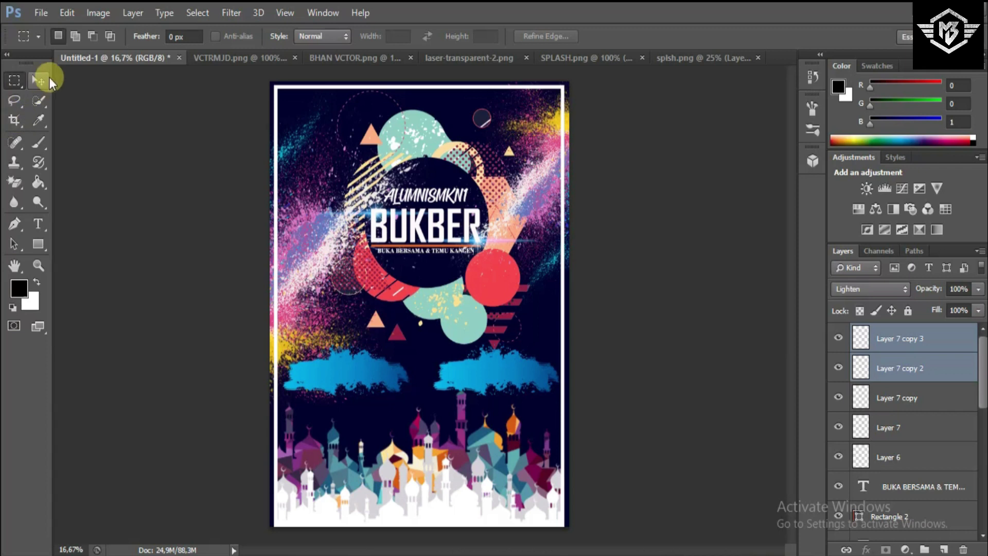
- Select Layer 7 copy 3 and add a new empty layer at the top
click(51, 80)
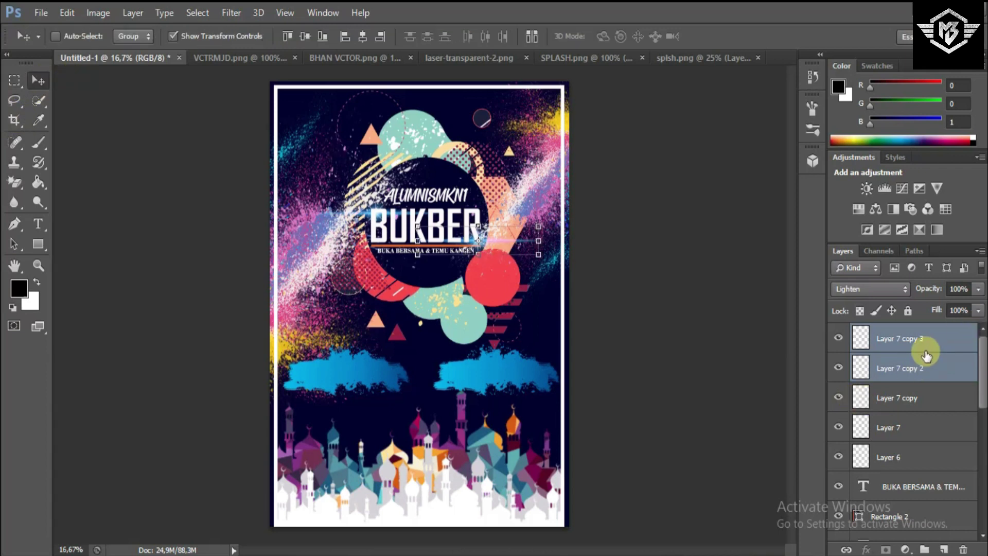
ctrl+click(921, 368)
click(943, 549)
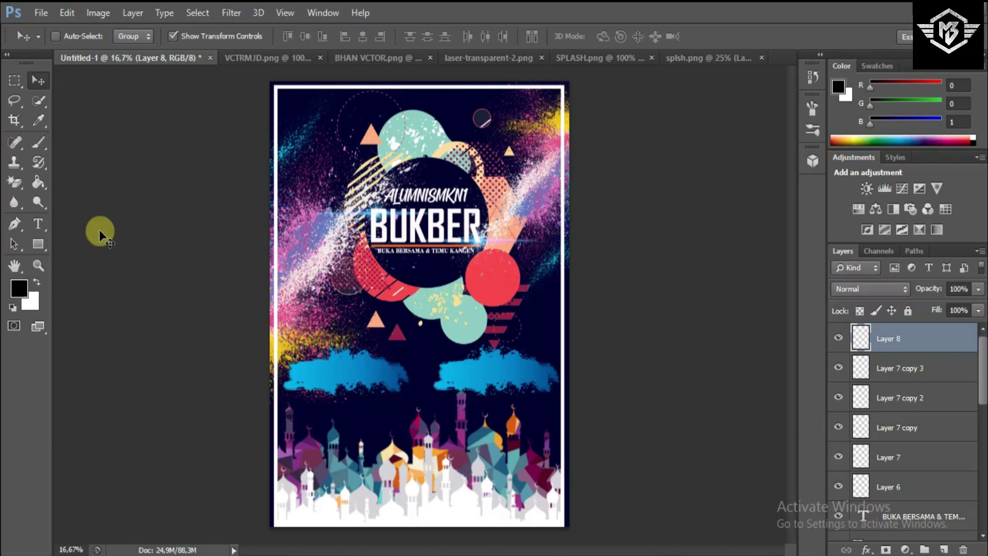
- Add the IURAN label on the red circle in Space Ranger at 24 pt
click(38, 223)
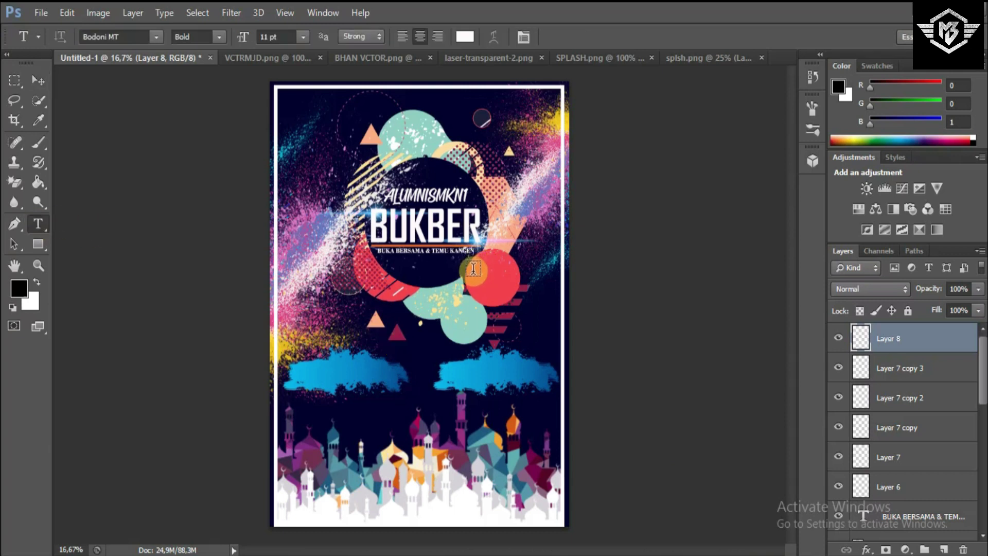
click(473, 268)
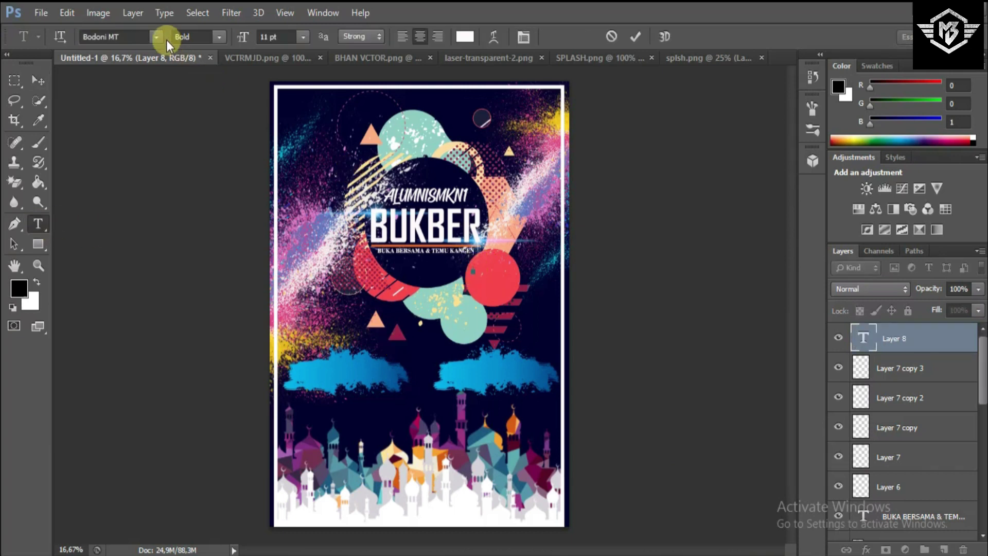
click(301, 37)
click(320, 270)
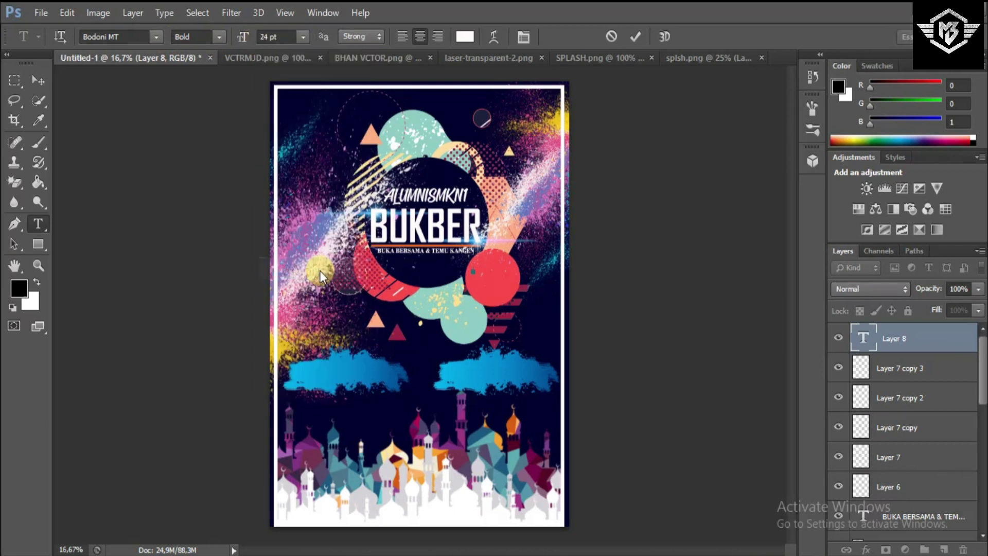
click(157, 37)
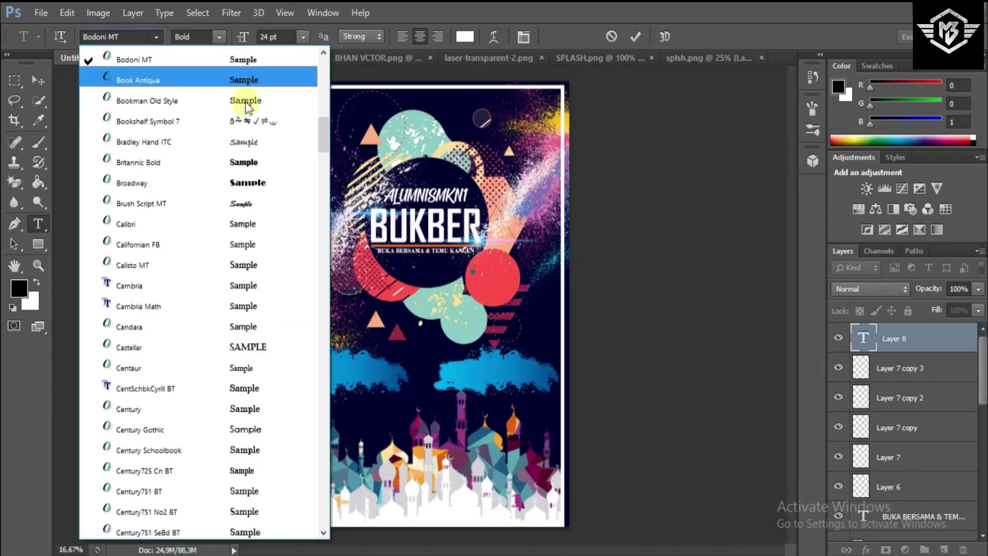
drag(317, 137, 308, 385)
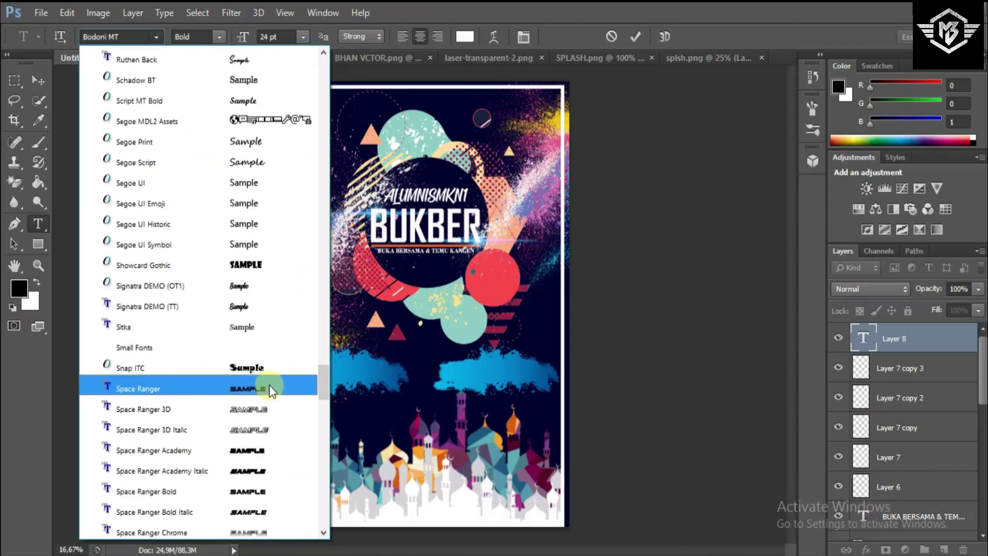
click(270, 387)
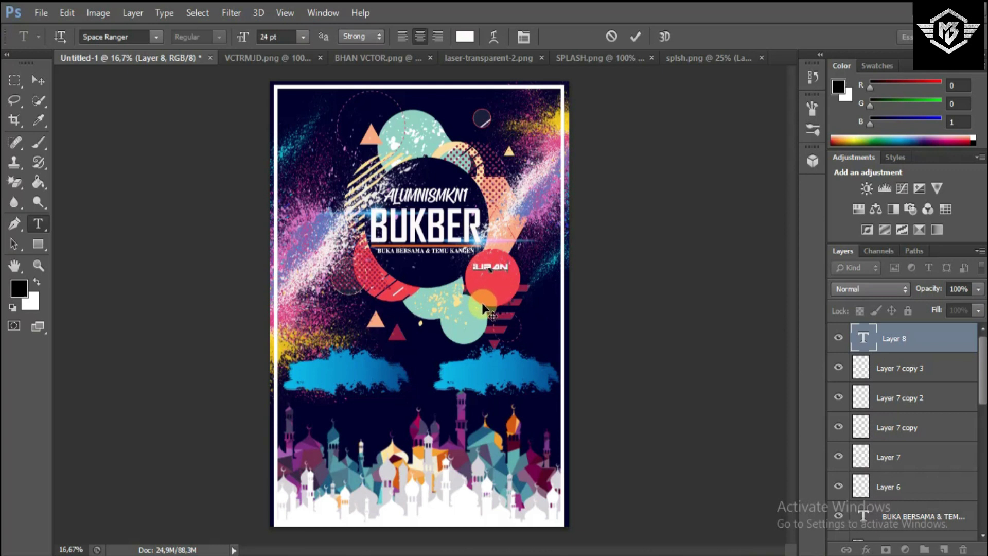
key(ctrl+plus)
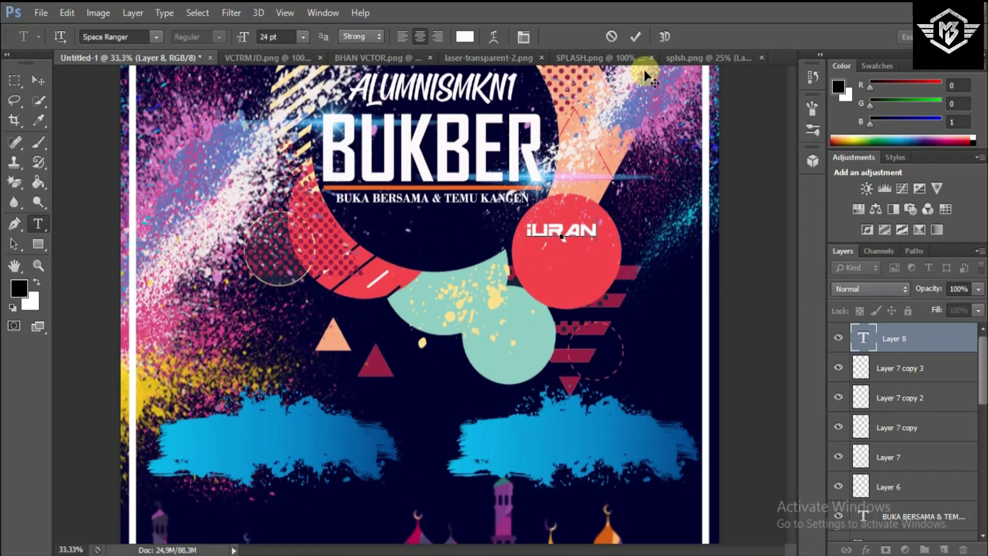
click(640, 41)
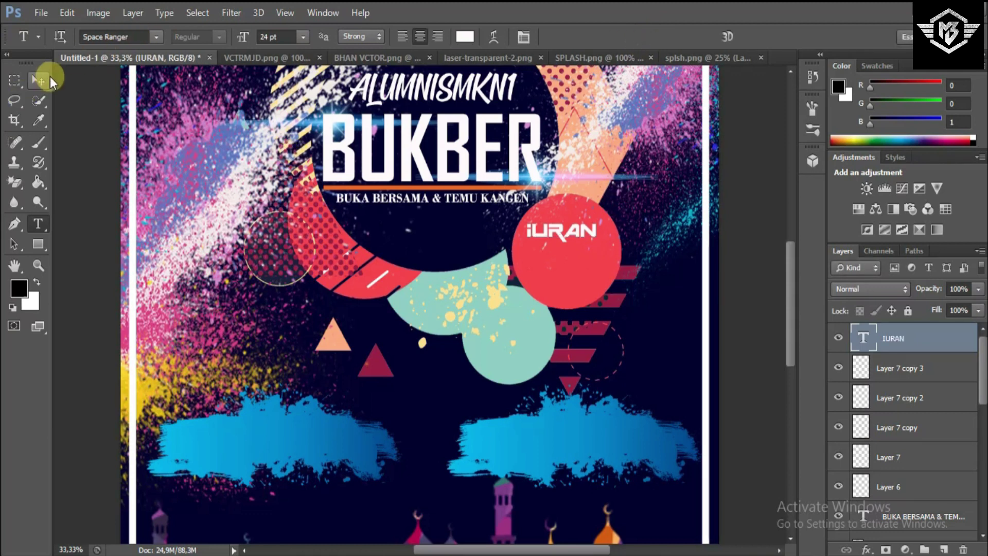
- Shift IURAN slightly right, then begin a new text entry on a fresh layer on the red circle
click(38, 80)
drag(531, 269, 539, 270)
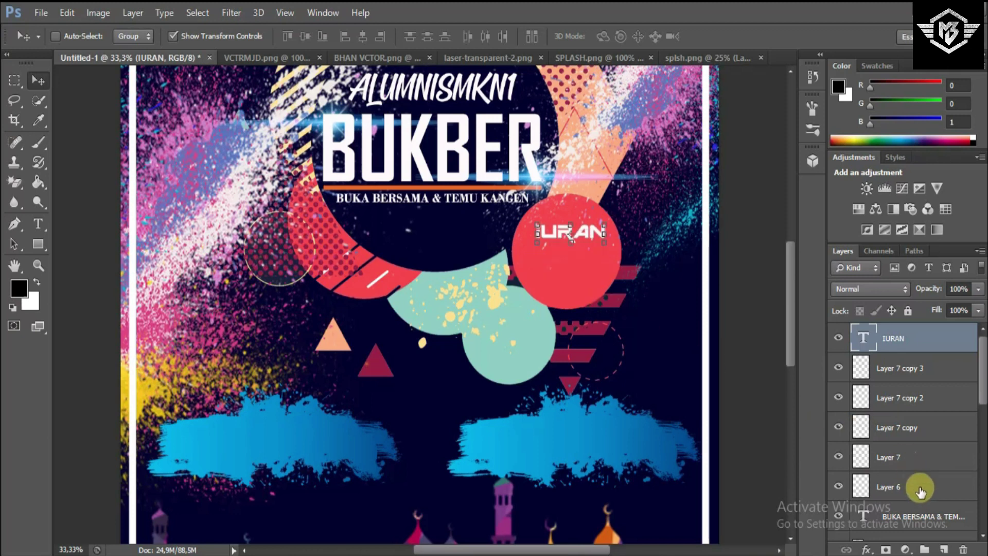
click(943, 549)
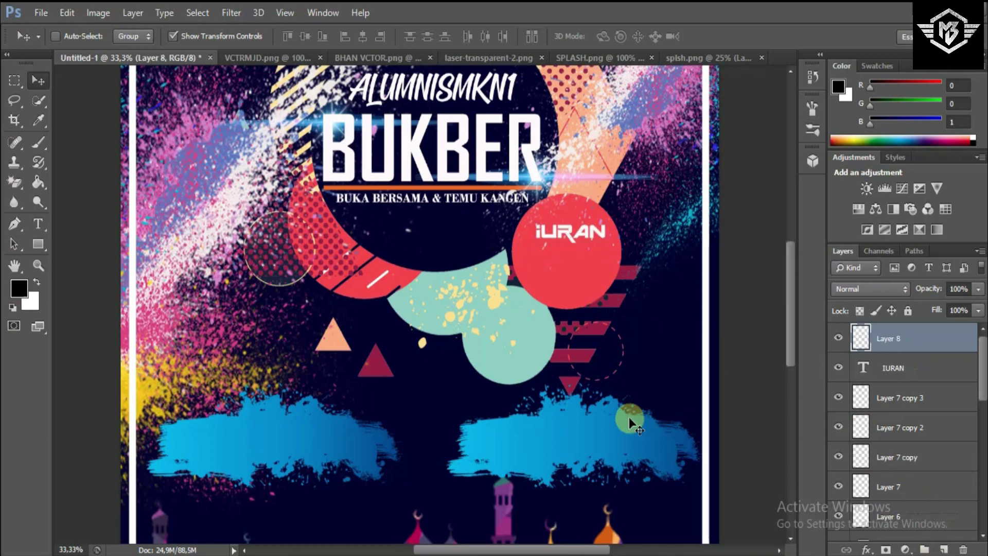
click(37, 223)
click(522, 270)
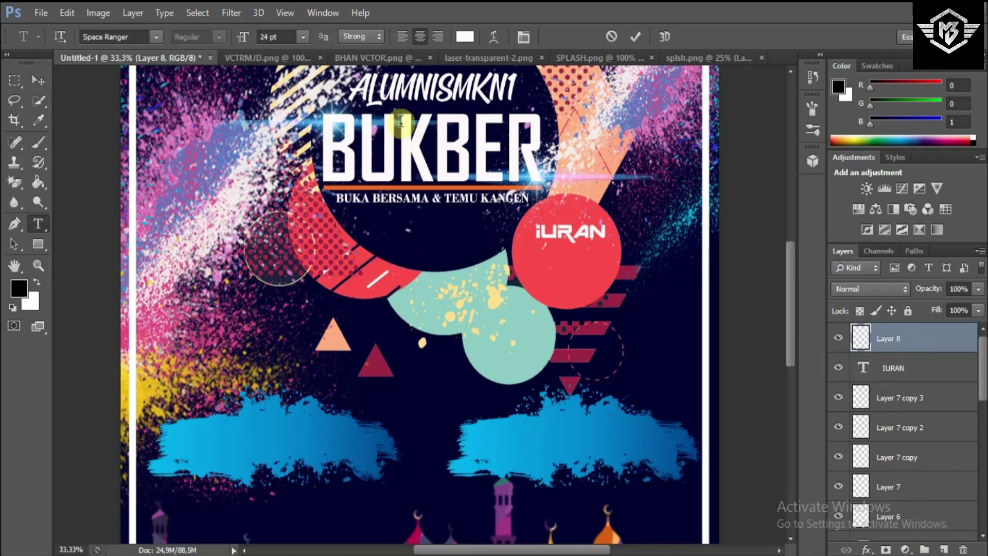
- Type 50K/ORG in Square721 Cn BT at 30 pt, centred under IURAN, and commit it
click(306, 38)
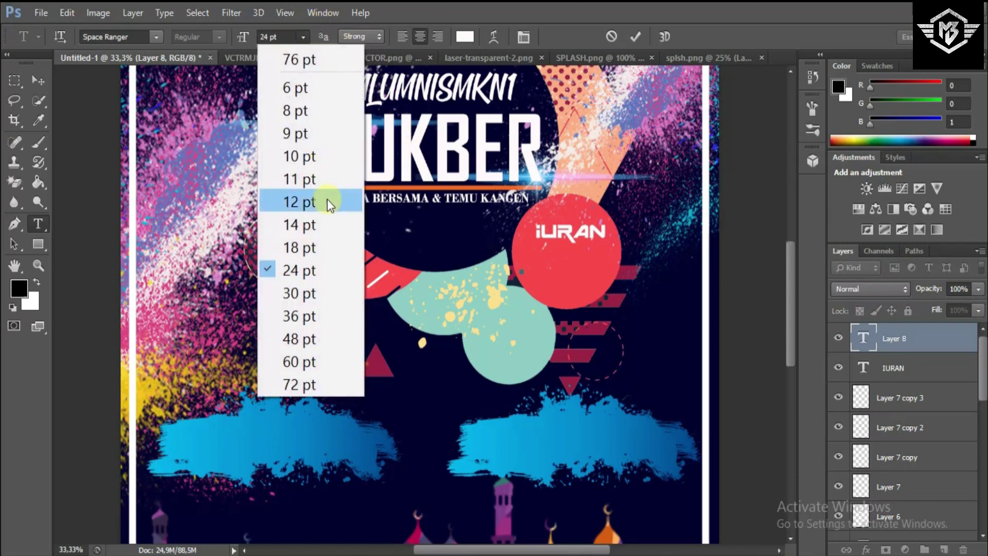
click(303, 291)
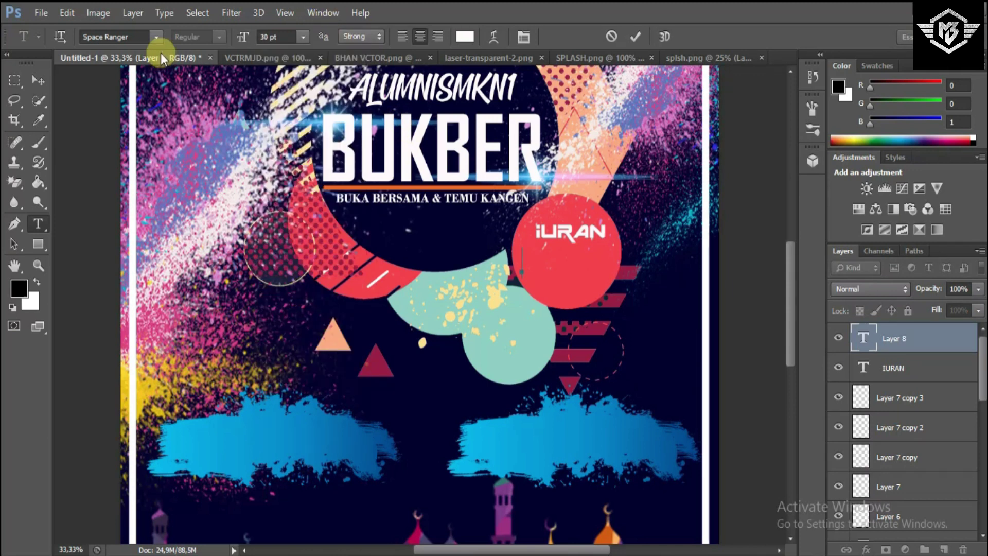
click(159, 38)
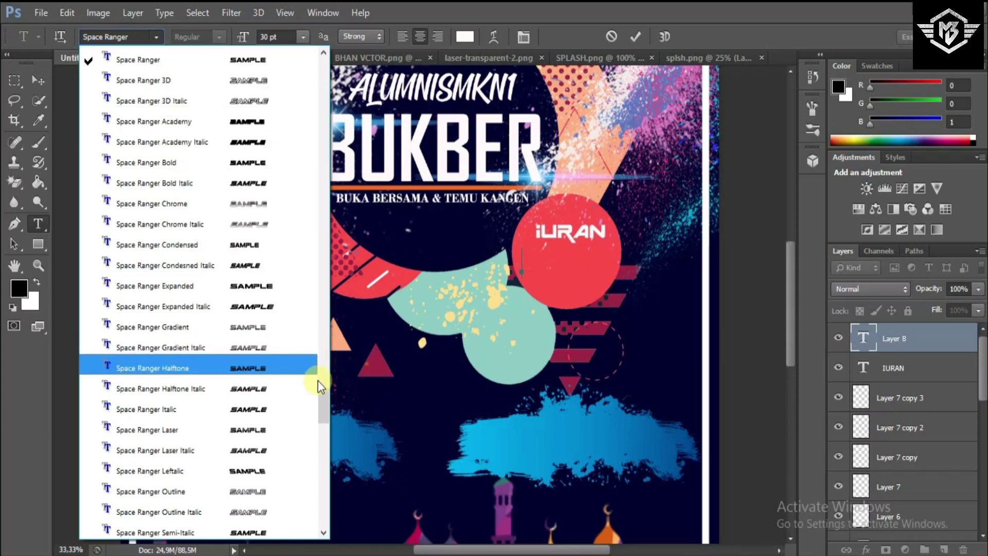
drag(323, 394, 326, 414)
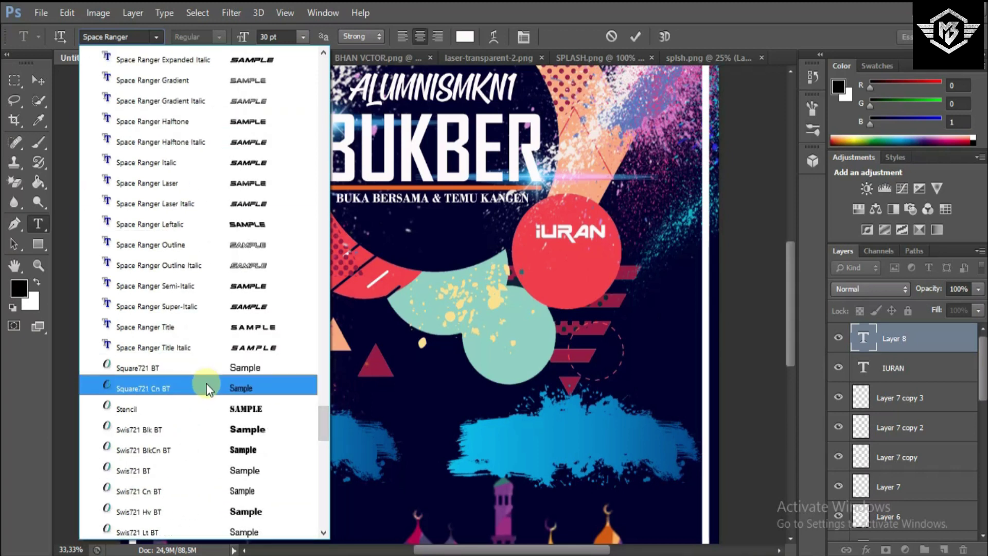
click(206, 384)
text(5)
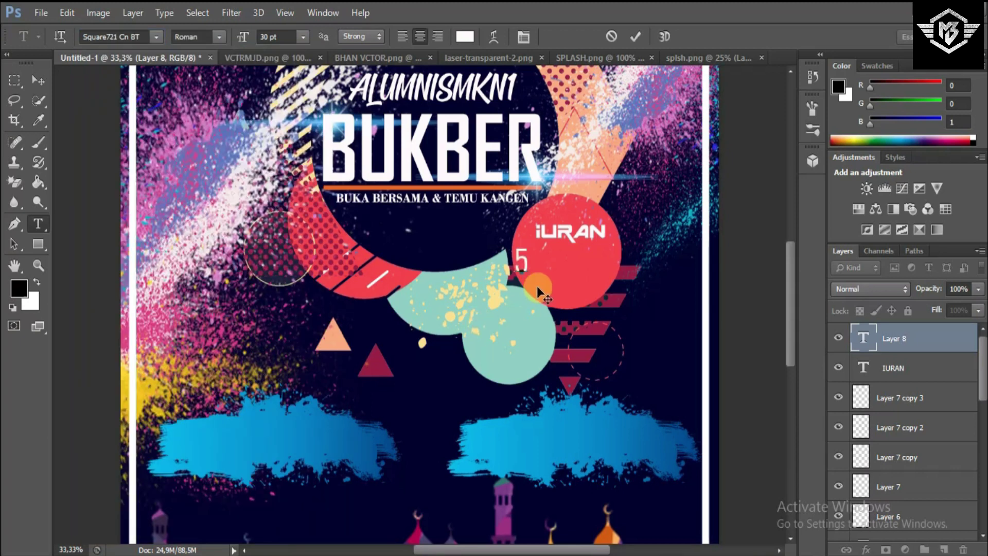
text(0K/ORG)
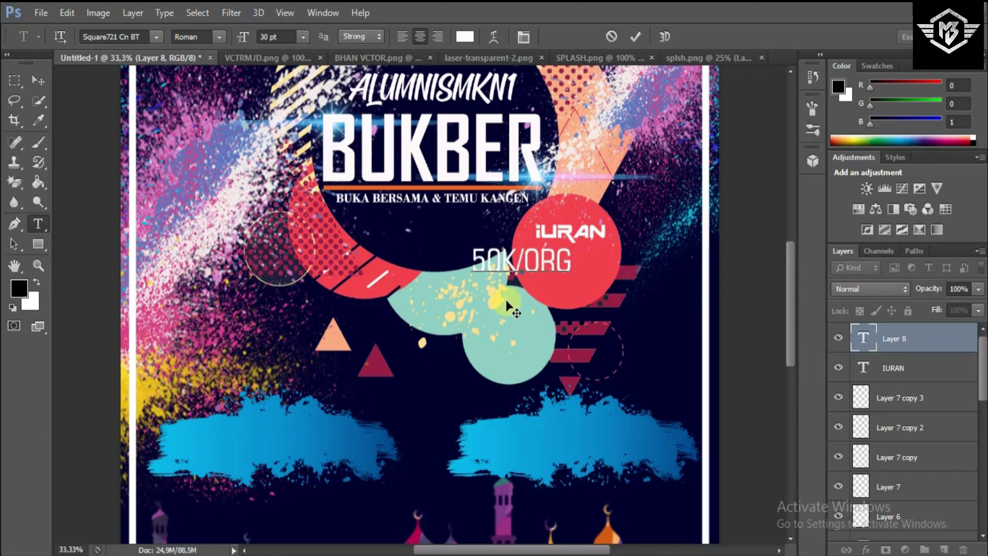
drag(506, 299, 548, 301)
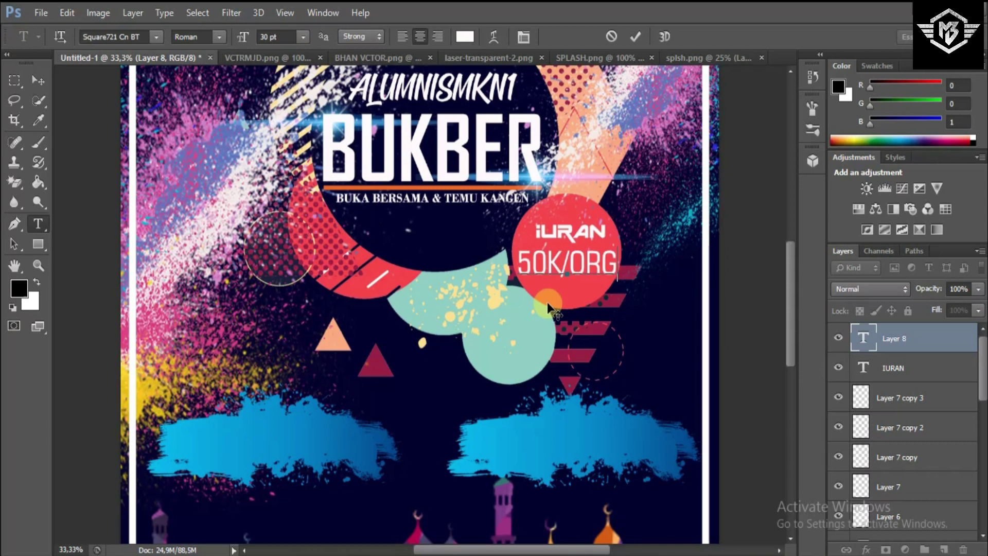
click(623, 47)
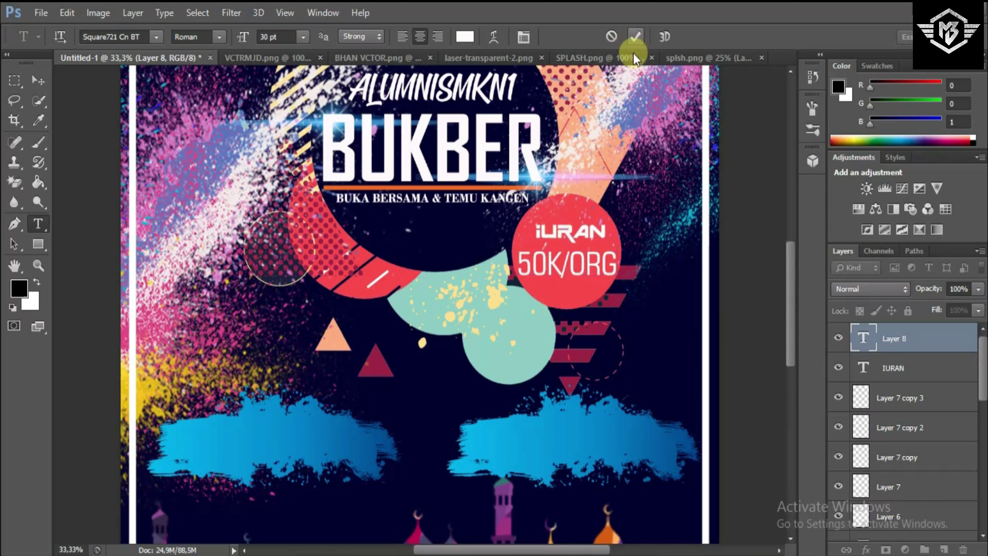
click(628, 43)
- Nudge IURAN slightly left and up, then add an empty layer above 50K/ORG
click(892, 369)
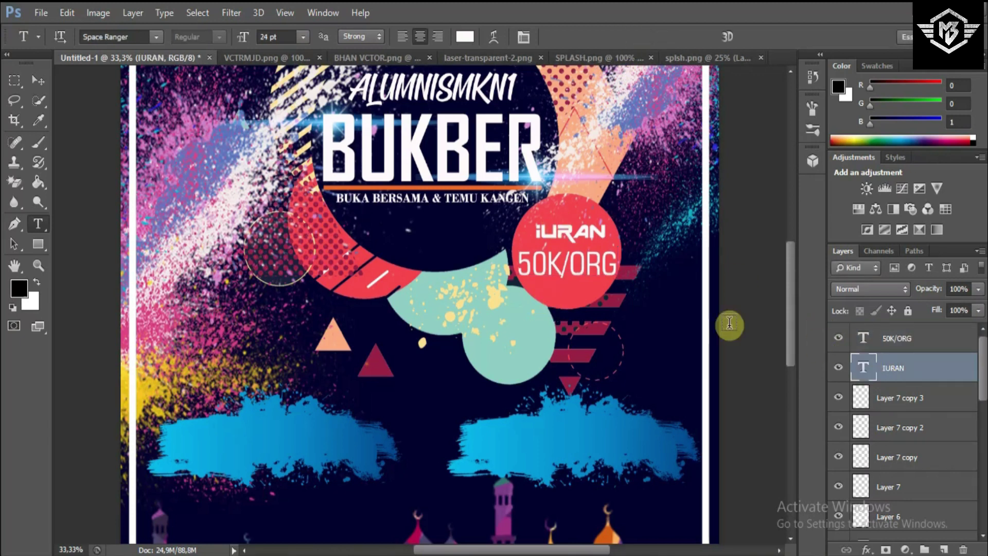
click(37, 81)
key(Left)
key(Left)
key(Left)
key(Left)
key(Left)
key(Left)
key(Left)
key(Left)
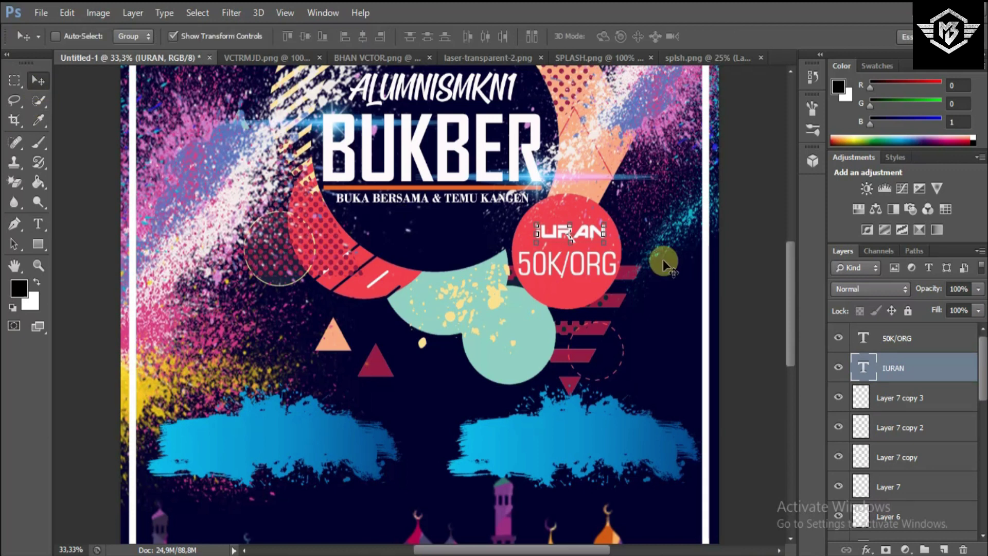
key(Up)
key(Up)
key(Up)
key(Up)
key(Up)
key(Up)
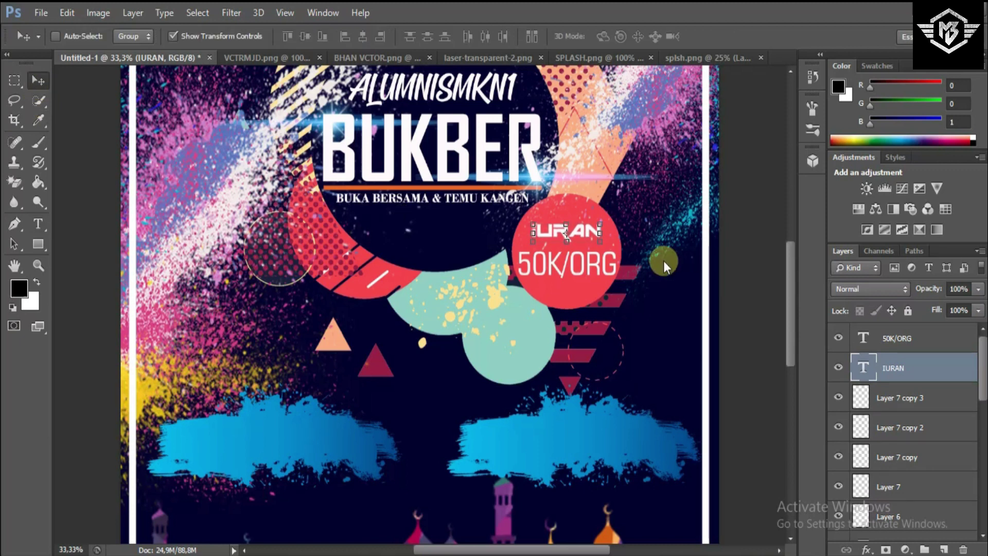
click(921, 338)
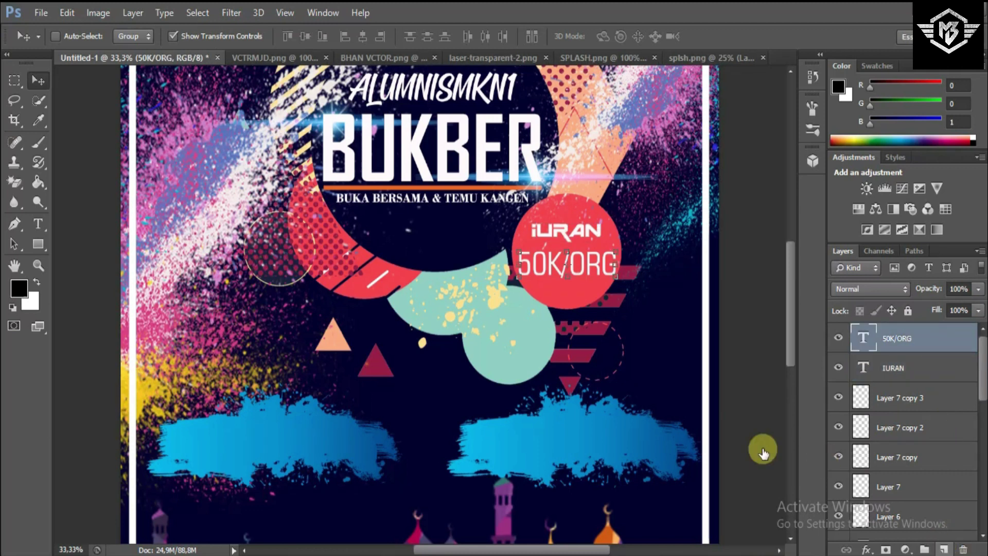
click(944, 548)
click(38, 223)
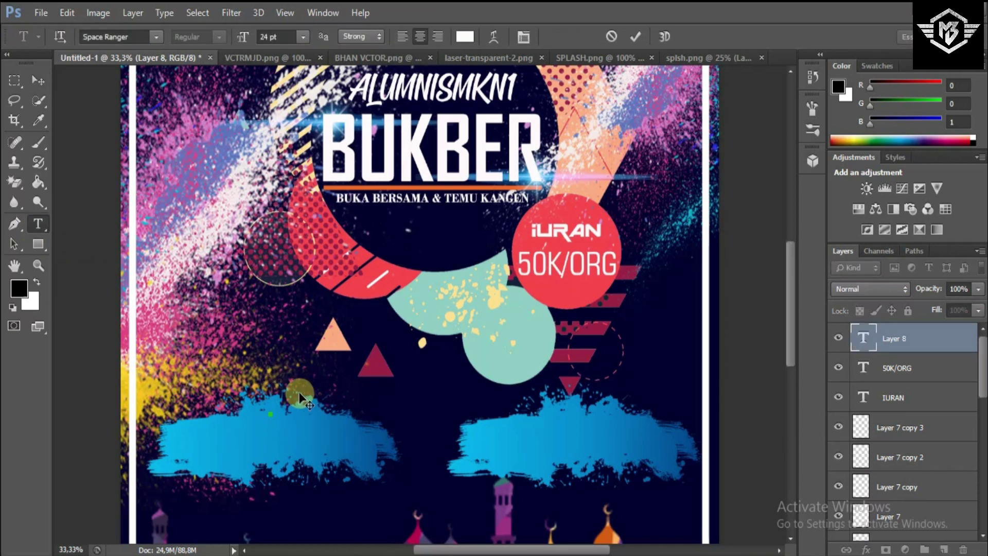
- Type a two-line TIME 15.30 label in OCR A Extended, commit it, and add a new layer
click(156, 37)
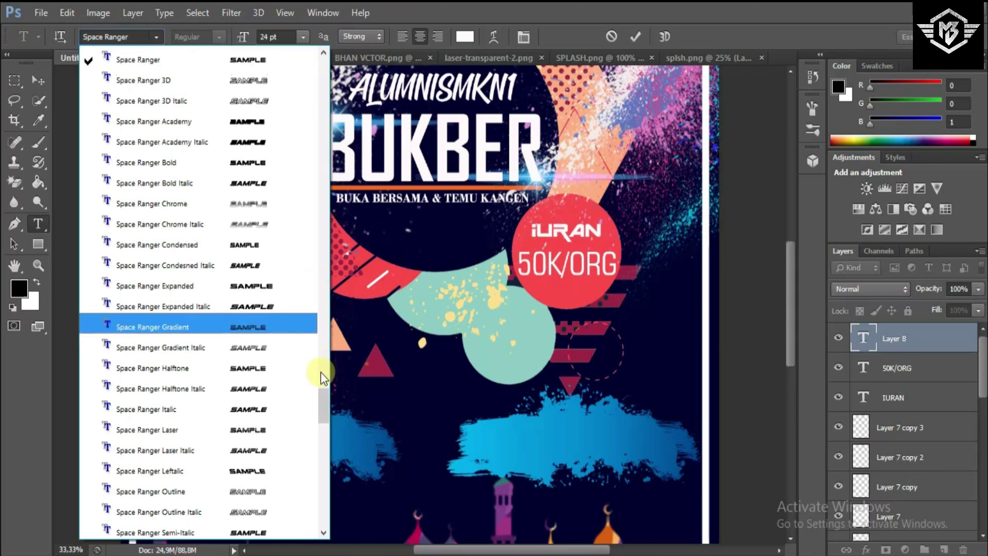
drag(328, 395, 330, 320)
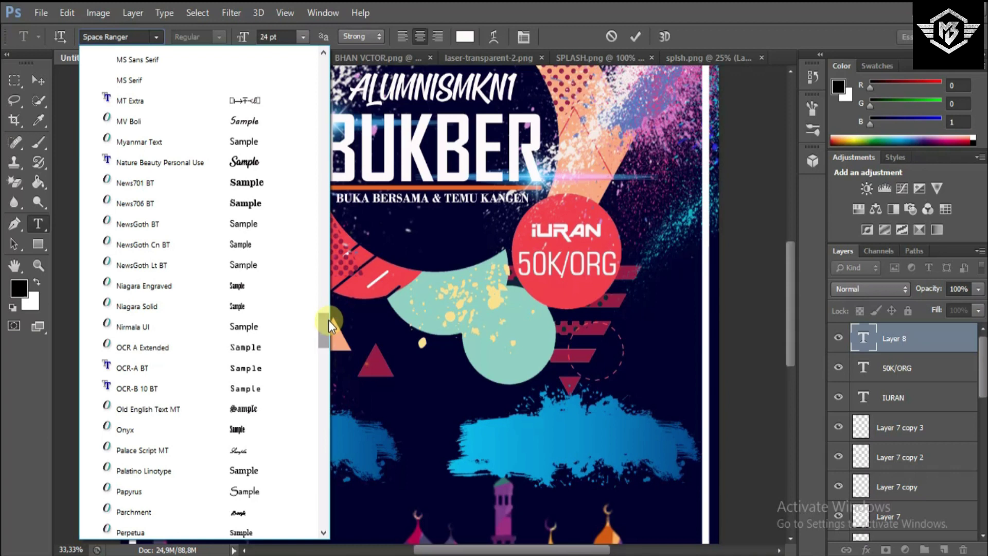
click(246, 347)
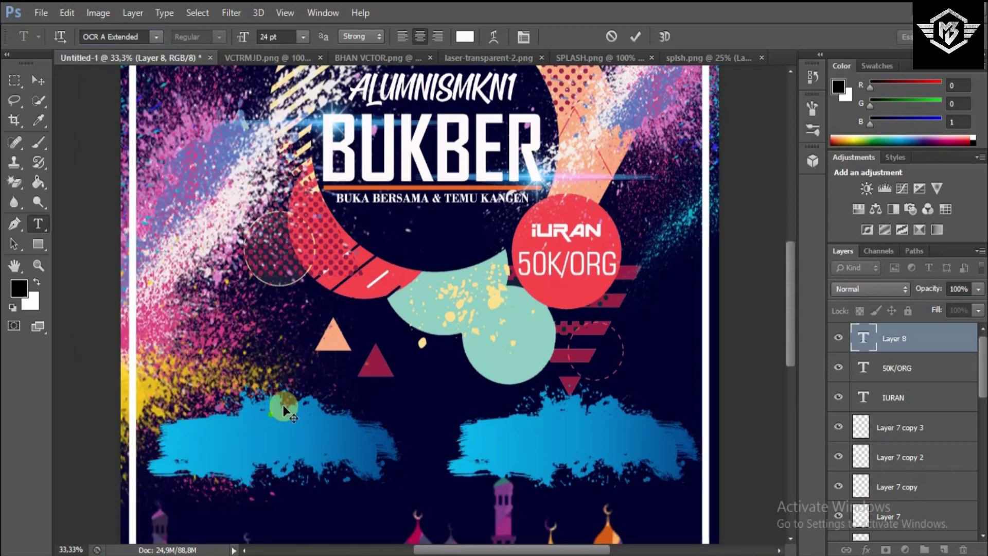
text(IM)
text(E)
text(15.)
text(30)
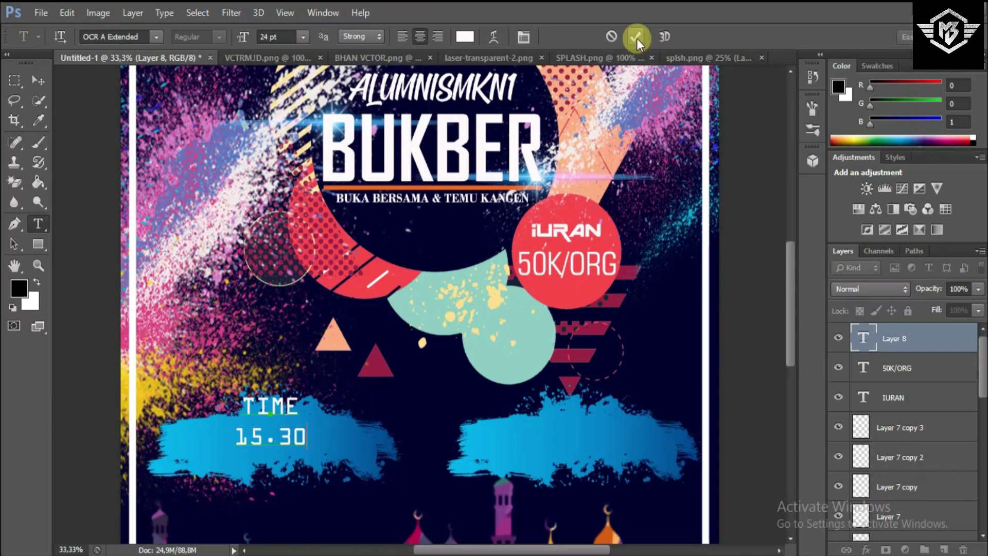
click(836, 289)
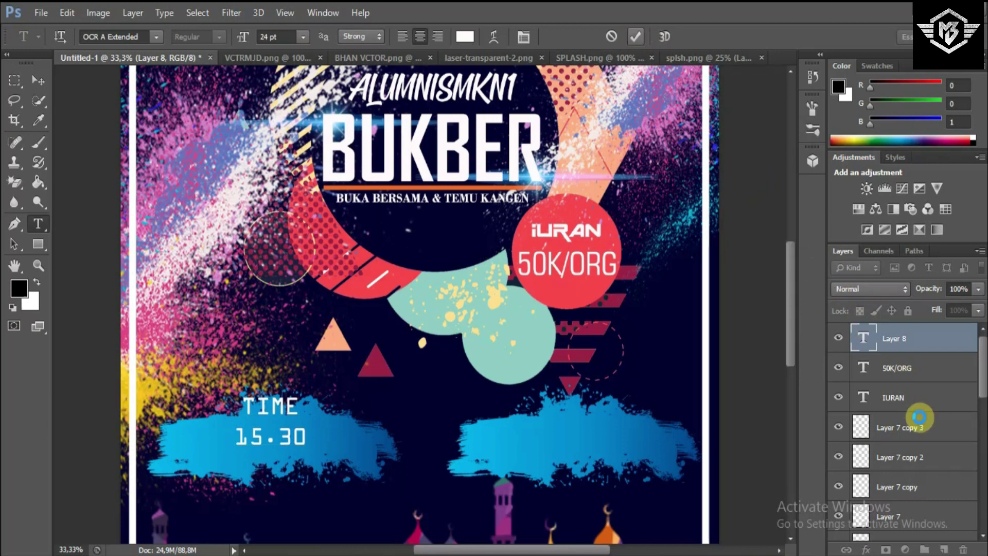
click(943, 550)
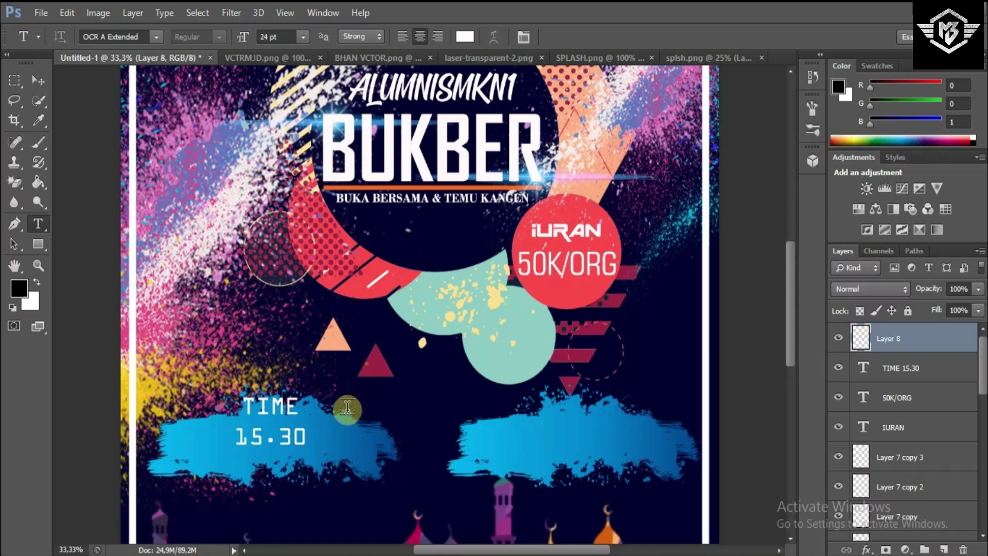
- Type a two-line 20 MEI 2019 date right of TIME and nudge it slightly down
click(367, 409)
text(20   MEI)
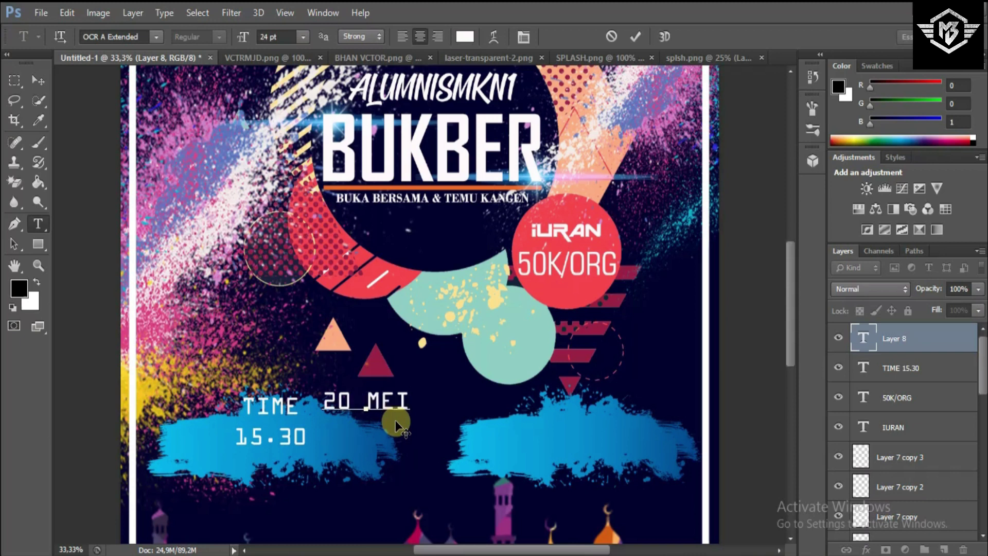
key(BackSpace)
key(Return)
text(2019)
click(635, 37)
click(38, 80)
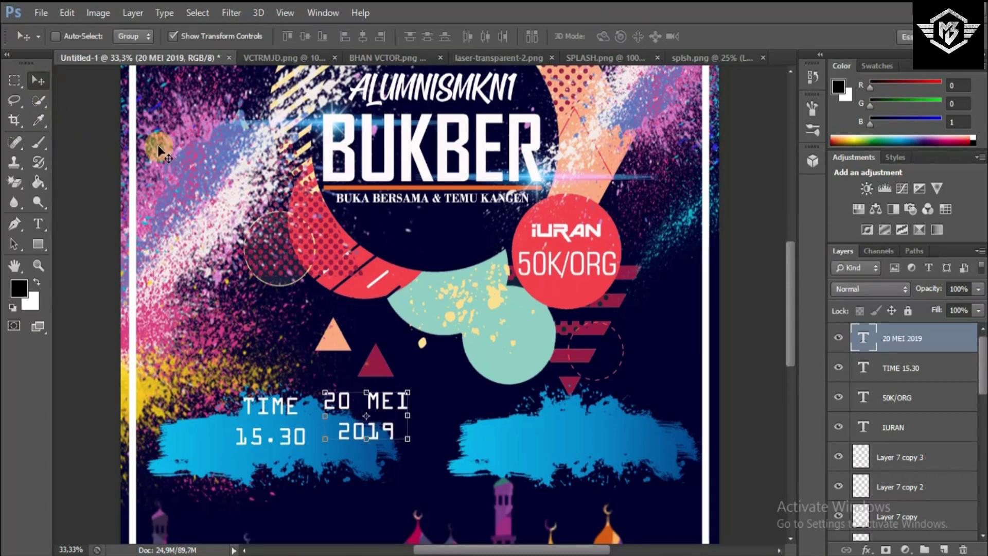
drag(475, 431, 486, 441)
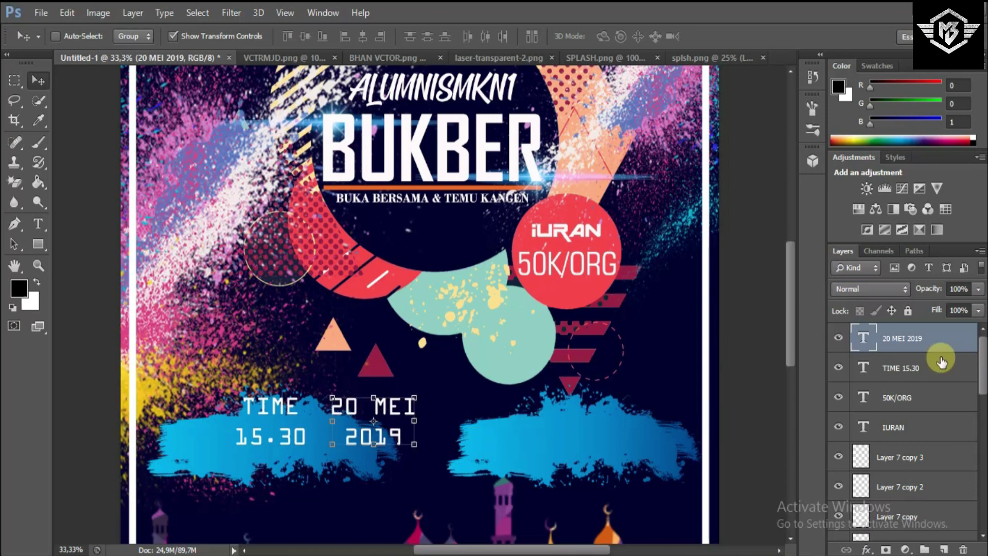
- Move the time and date text together onto the left blue brush stroke and scale them to about 89%
shift+click(858, 366)
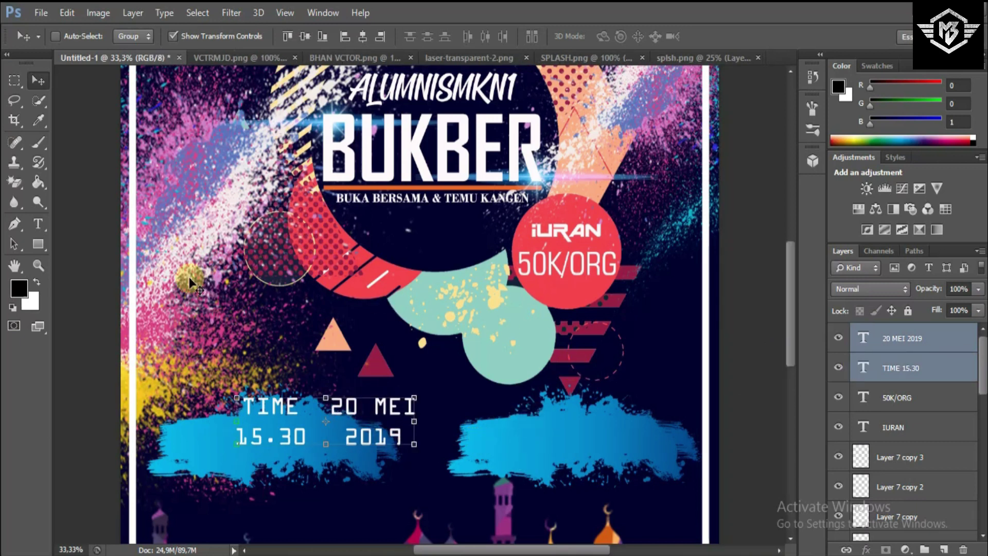
drag(378, 413, 332, 433)
key(ctrl+t)
drag(357, 465, 332, 446)
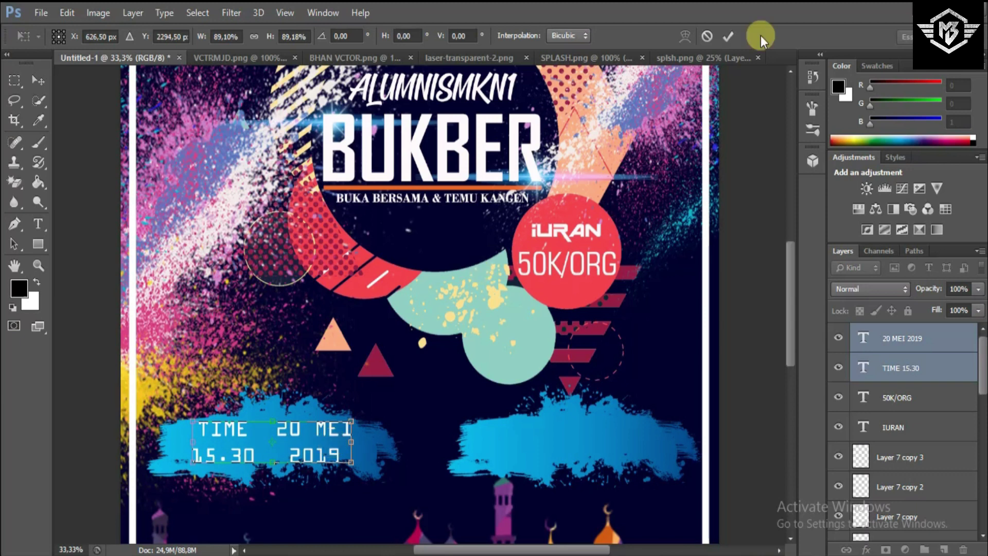
click(728, 37)
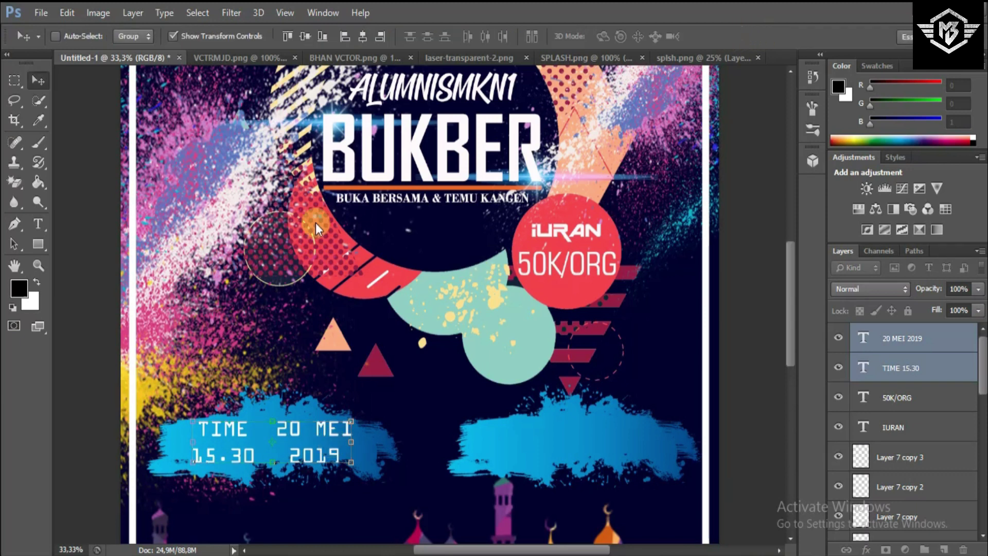
- Draw a narrow vertical orange rectangle between TIME 15.30 and 20 MEI 2019
click(37, 245)
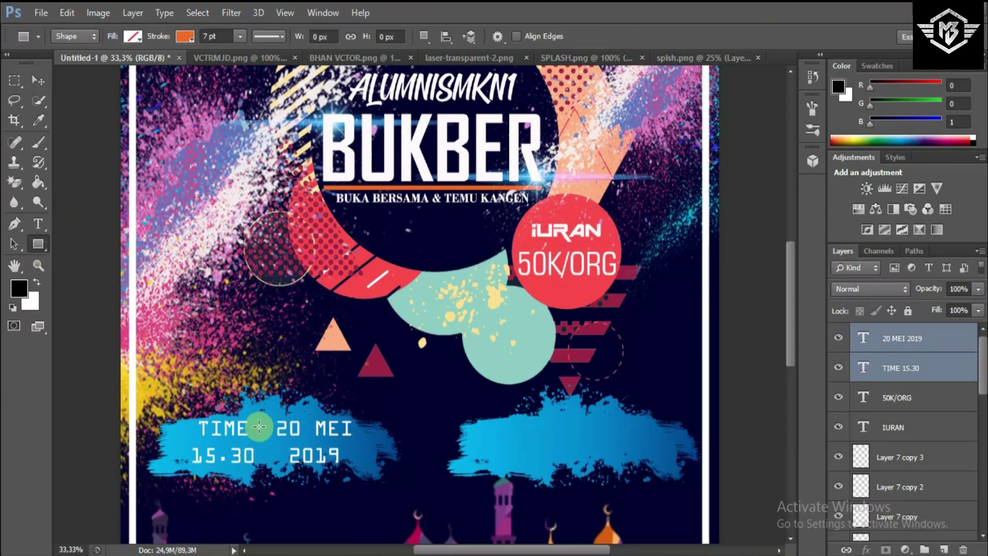
drag(262, 421, 262, 468)
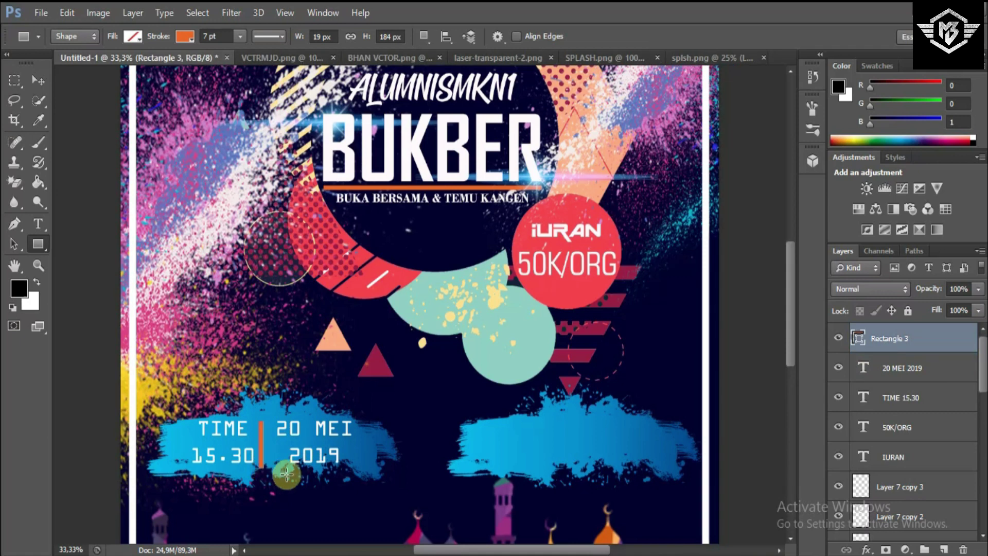
click(29, 81)
click(299, 394)
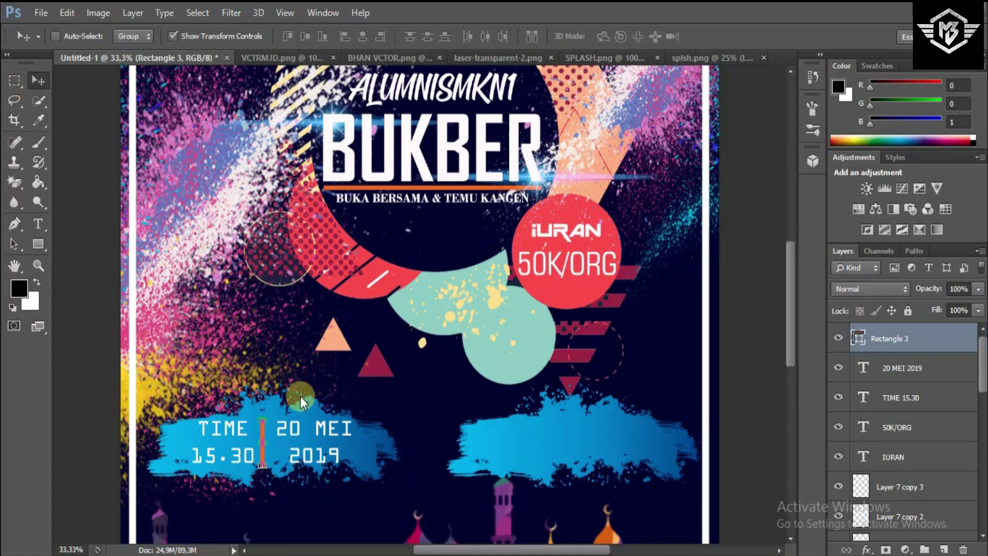
click(20, 78)
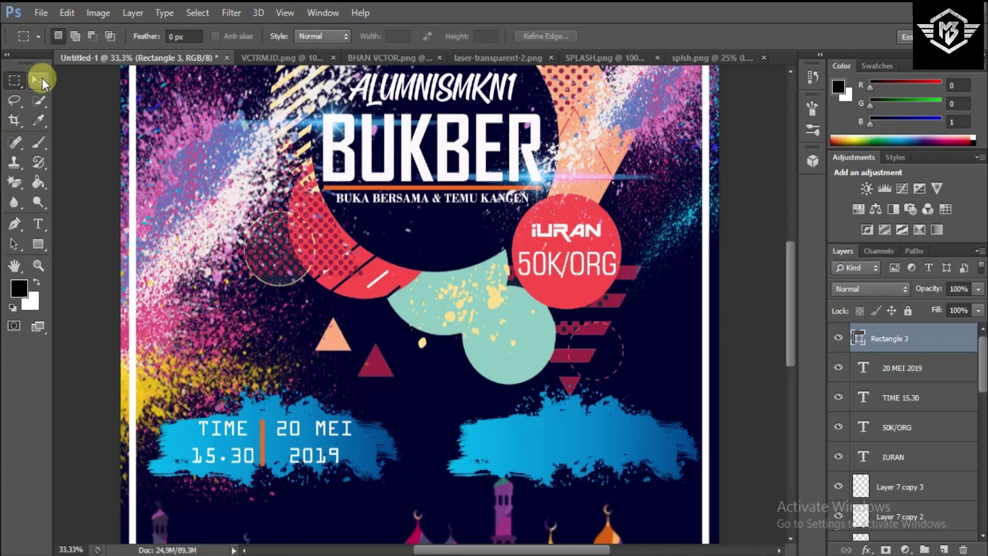
click(40, 79)
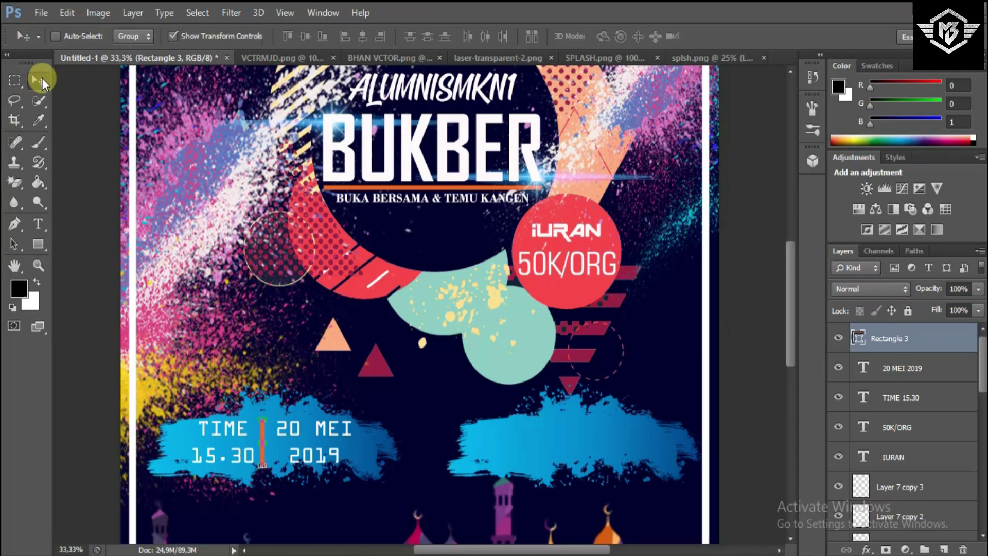
- Scale the time, date and divider together to 84%, re-centre them on the left stroke, and add a layer
shift+click(895, 368)
shift+click(903, 398)
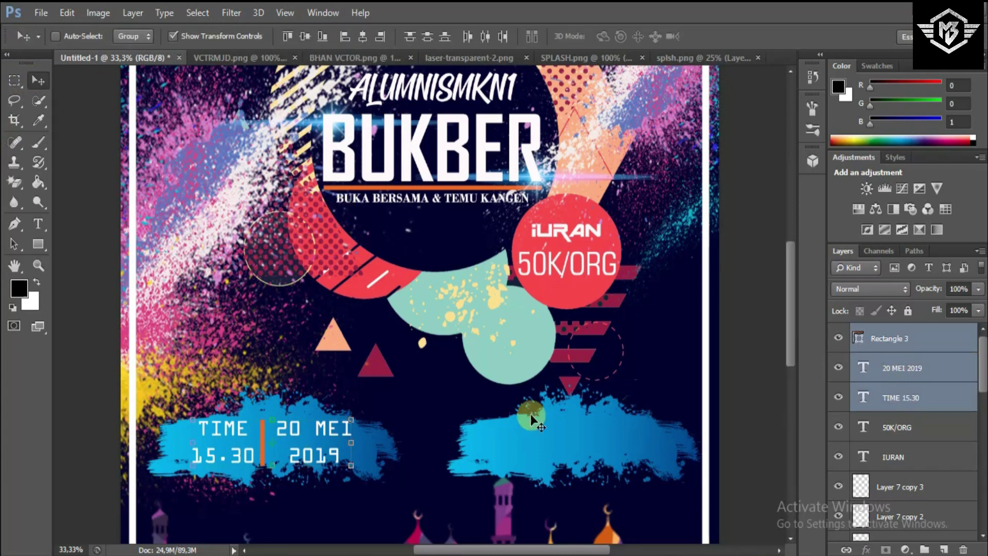
drag(352, 469, 326, 457)
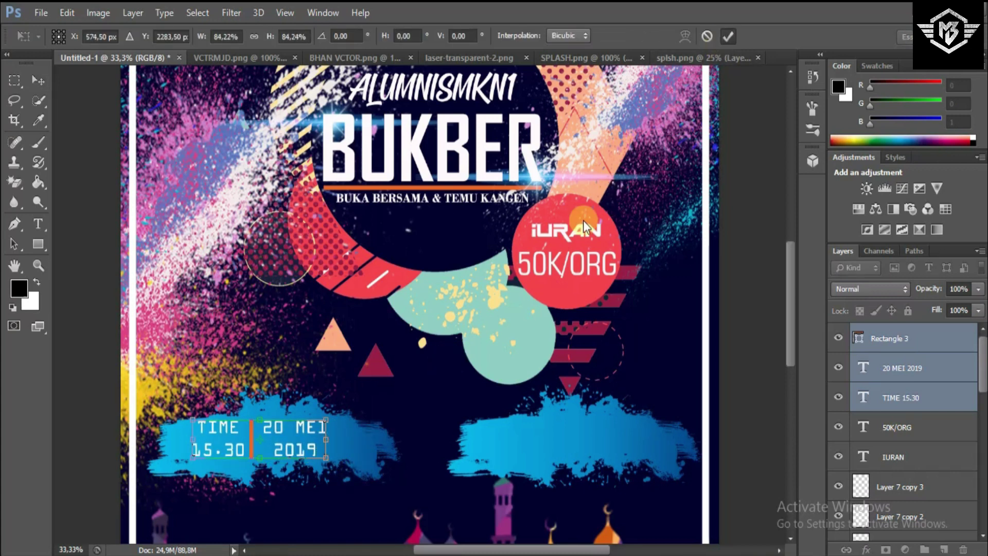
click(727, 36)
drag(359, 430, 375, 435)
key(shift+Up)
key(shift+Up)
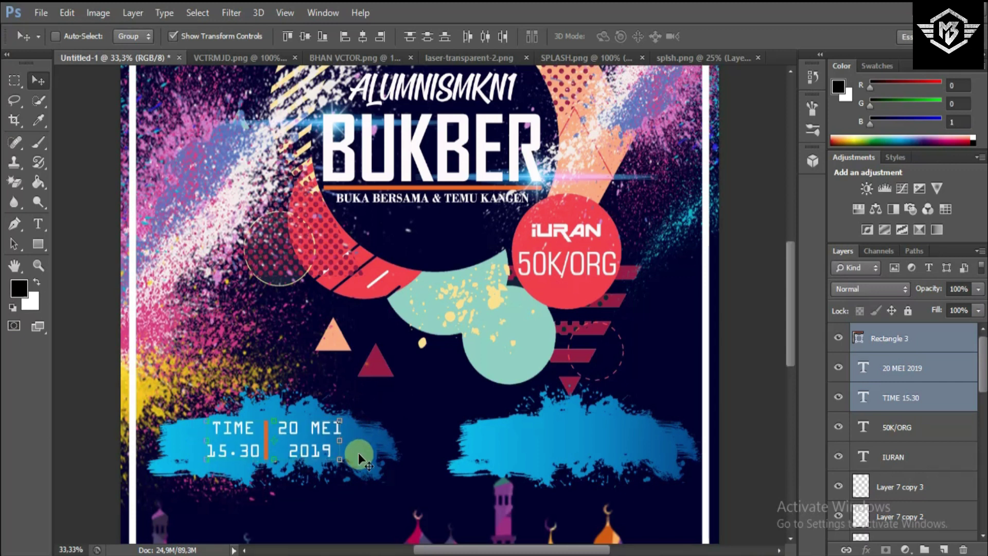
key(shift+Up)
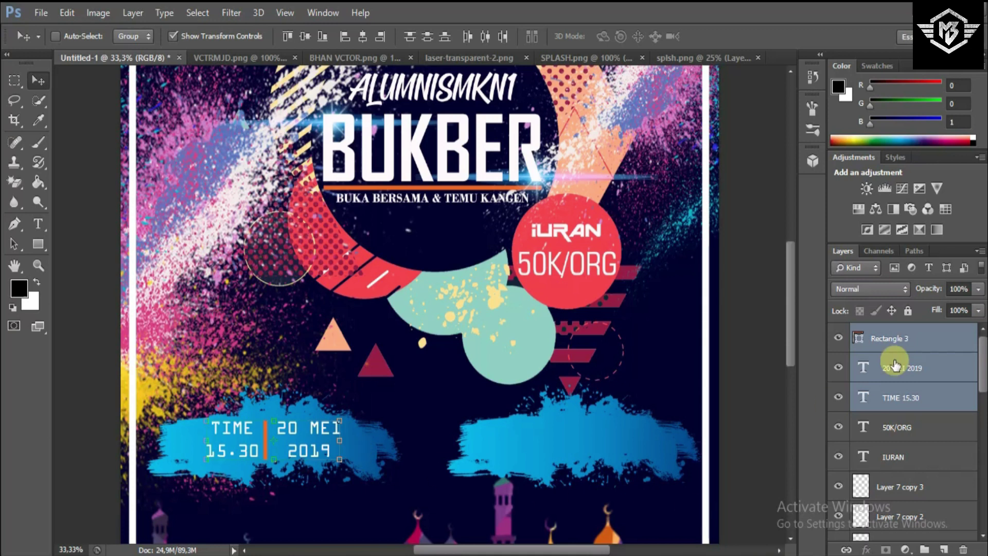
click(904, 338)
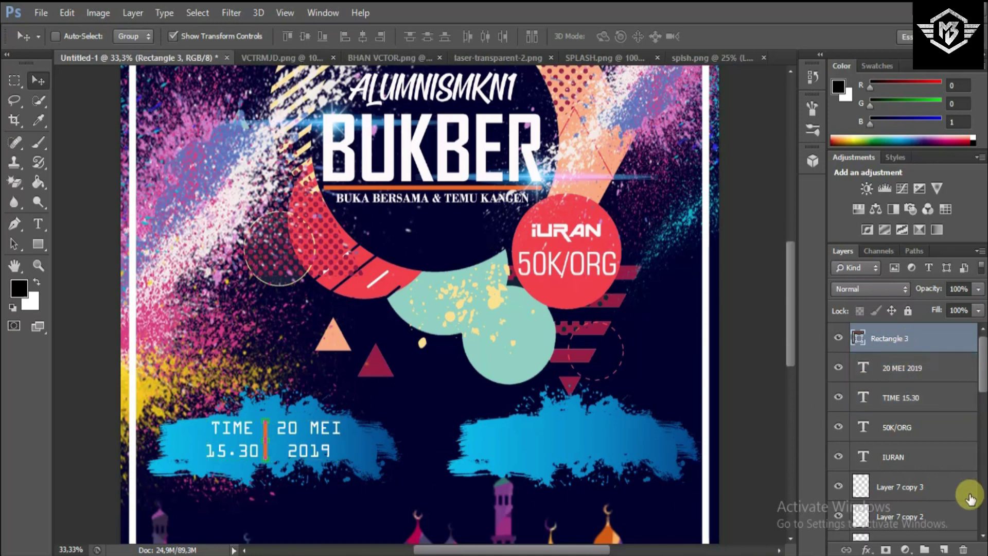
click(944, 550)
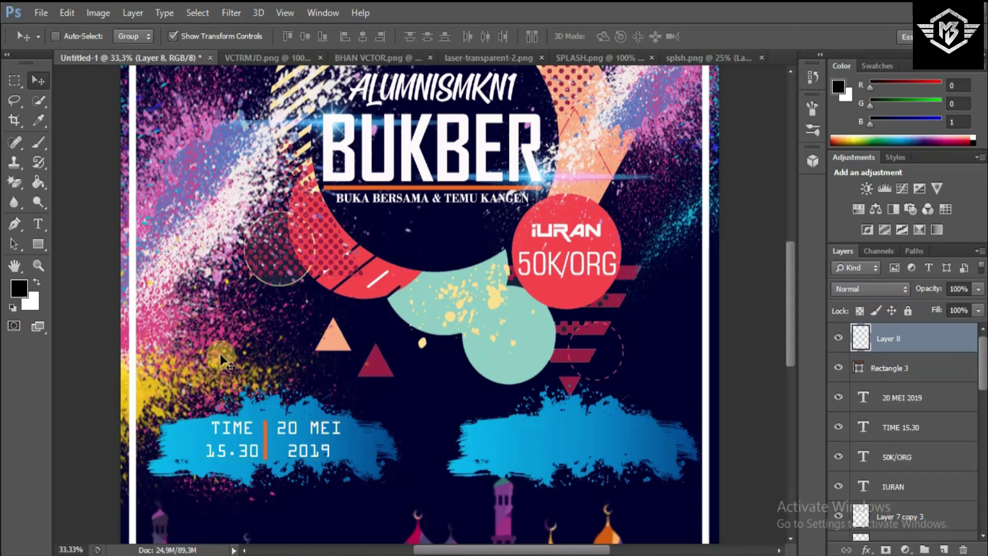
- Draw a white chevron-in-circle custom shape at the right stroke's left end, then add a new layer
click(48, 223)
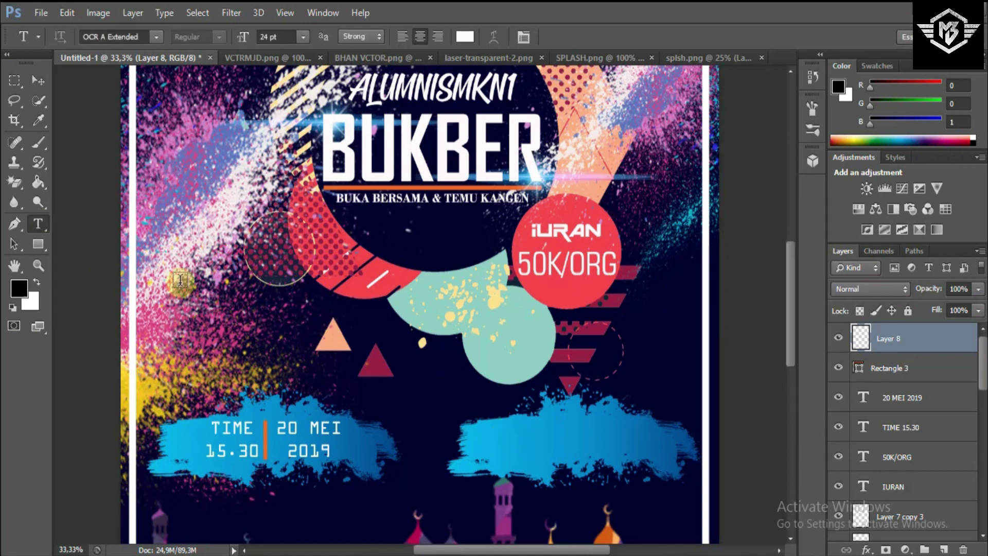
drag(44, 242, 109, 309)
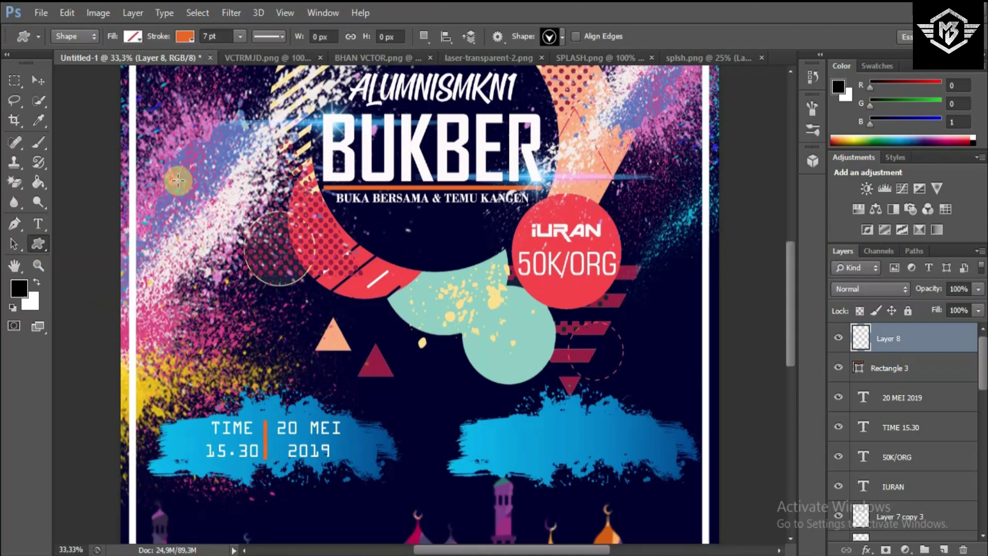
click(189, 37)
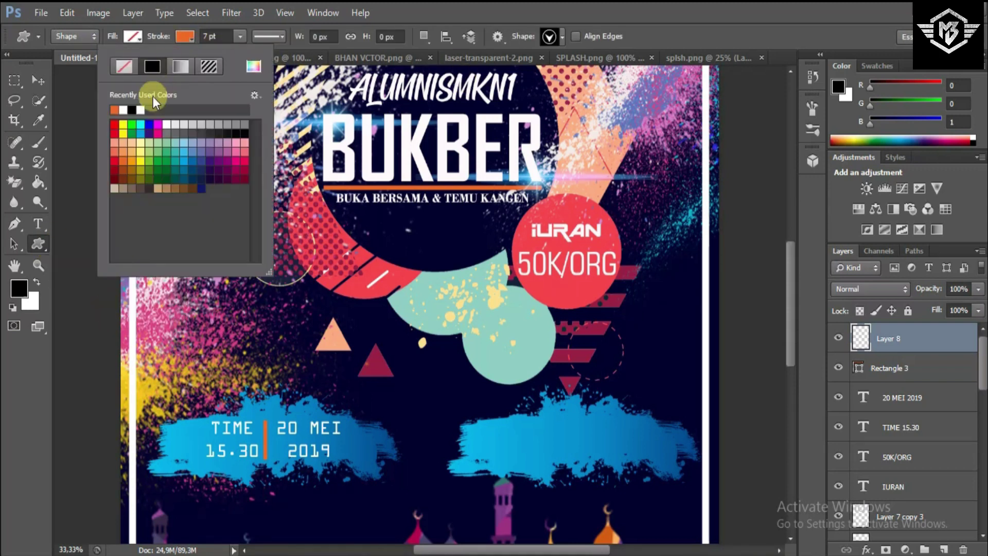
click(123, 109)
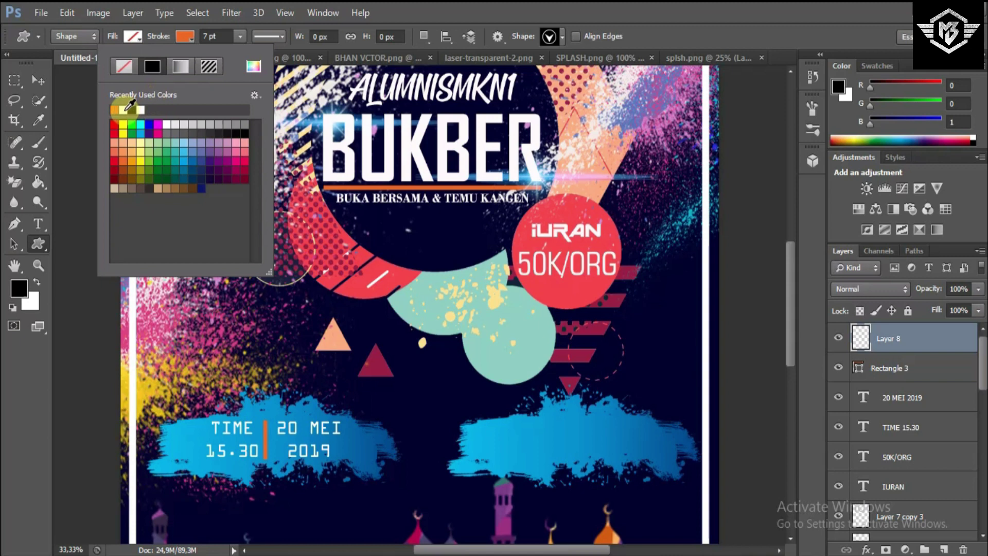
click(562, 36)
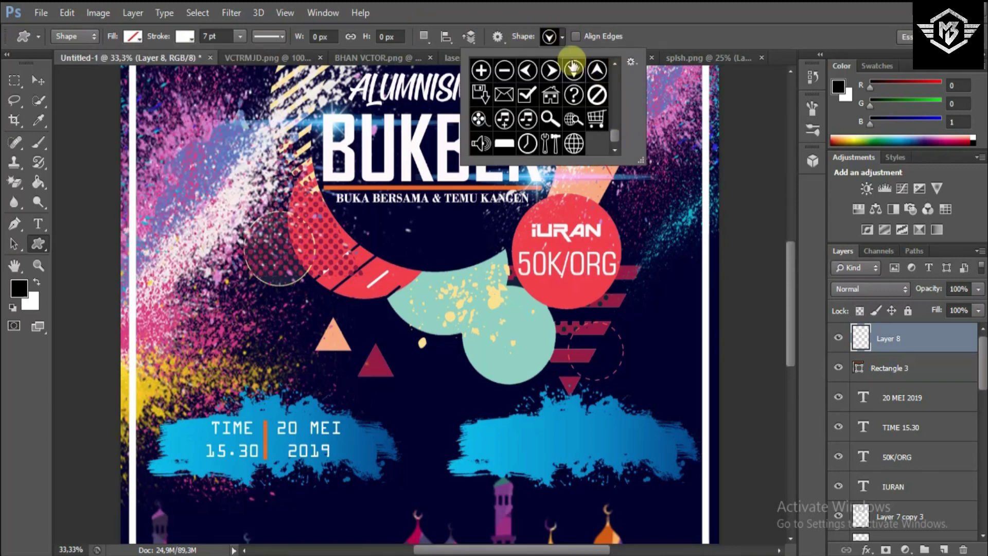
double_click(576, 71)
drag(484, 437, 511, 464)
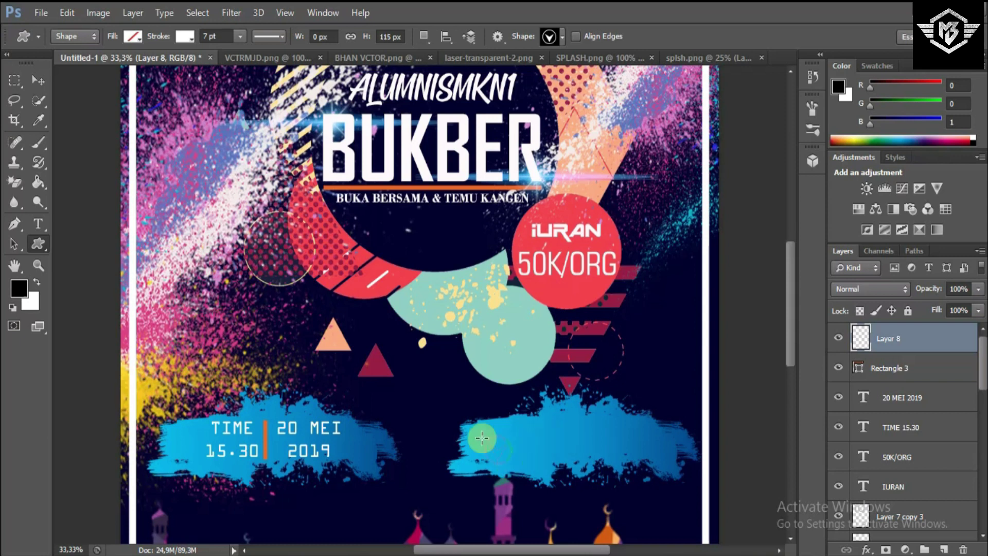
click(38, 79)
drag(576, 499, 568, 494)
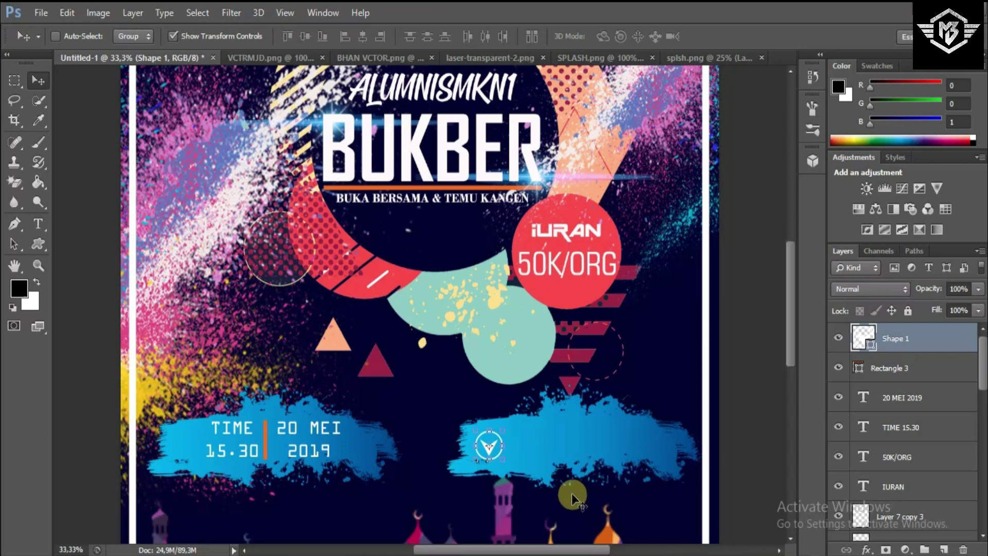
click(944, 550)
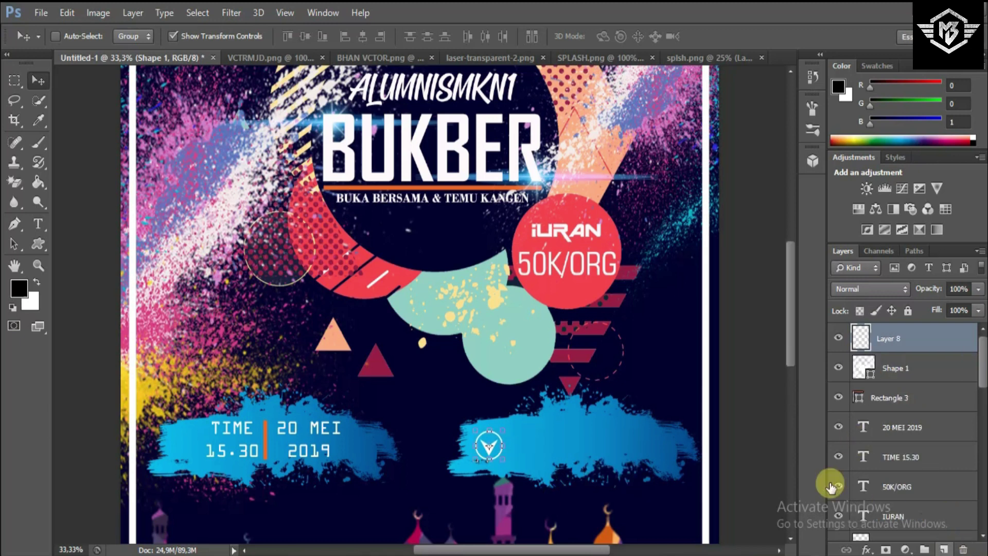
click(38, 223)
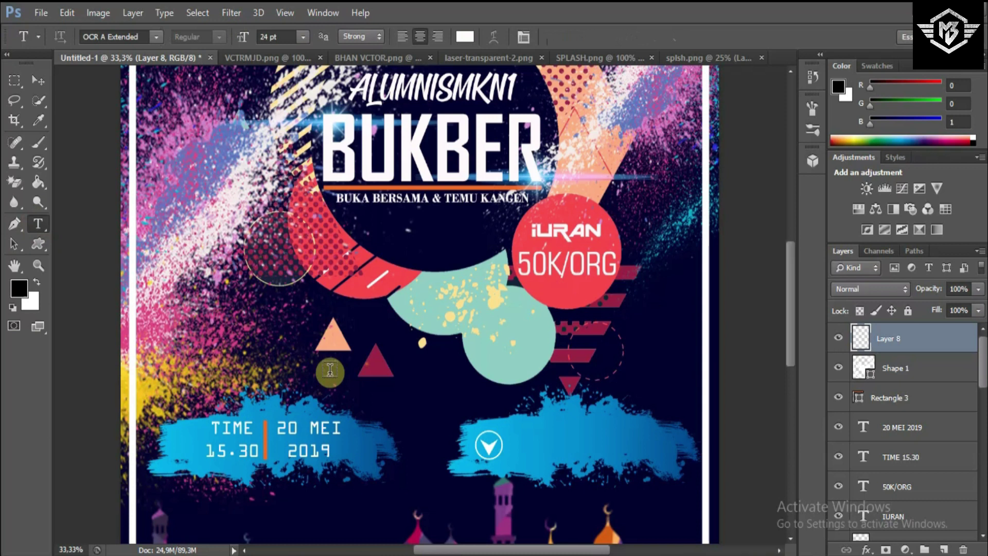
- Type TEMPAT MAKAN NIRWANA BAMBU beside the chevron icon and set it to 14 pt
click(521, 450)
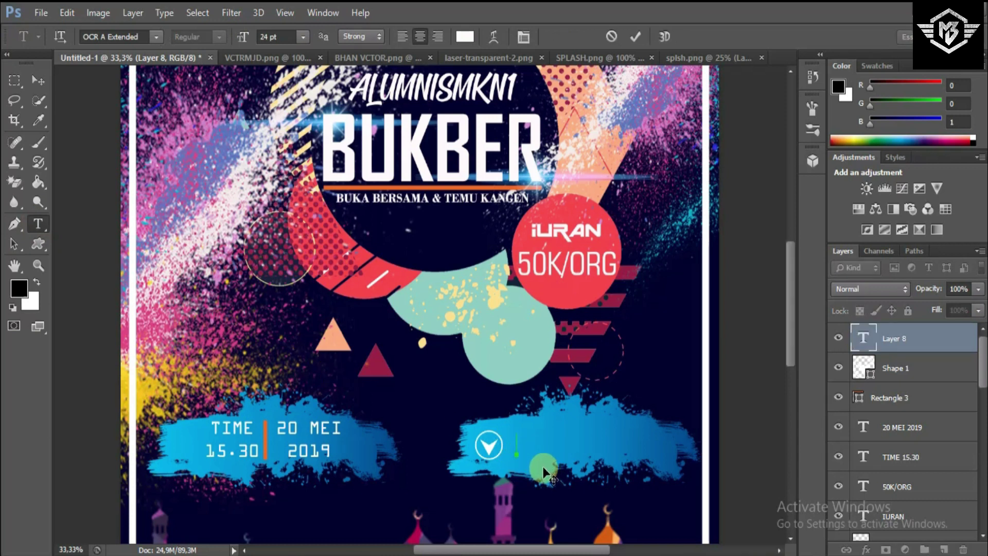
text(TEMPAT)
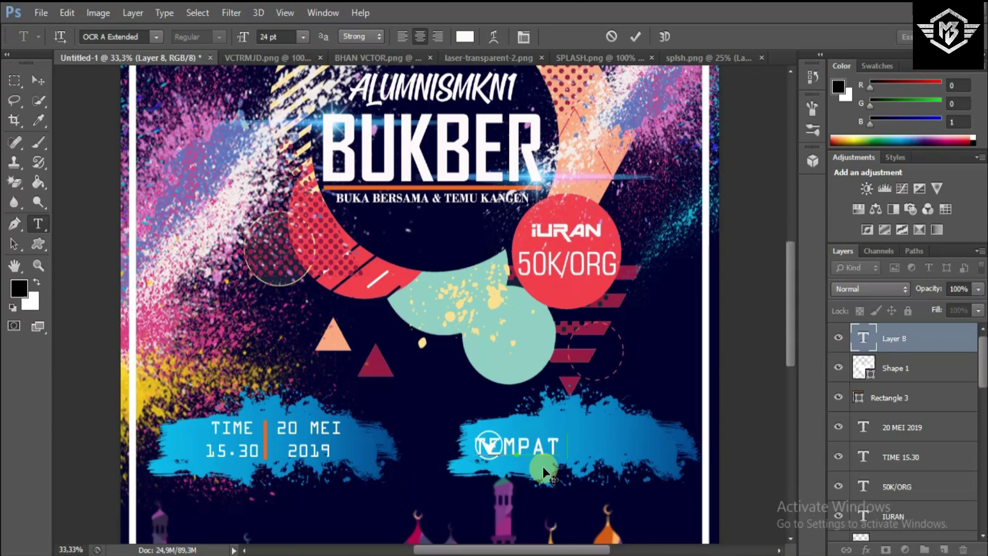
text( MAKAN)
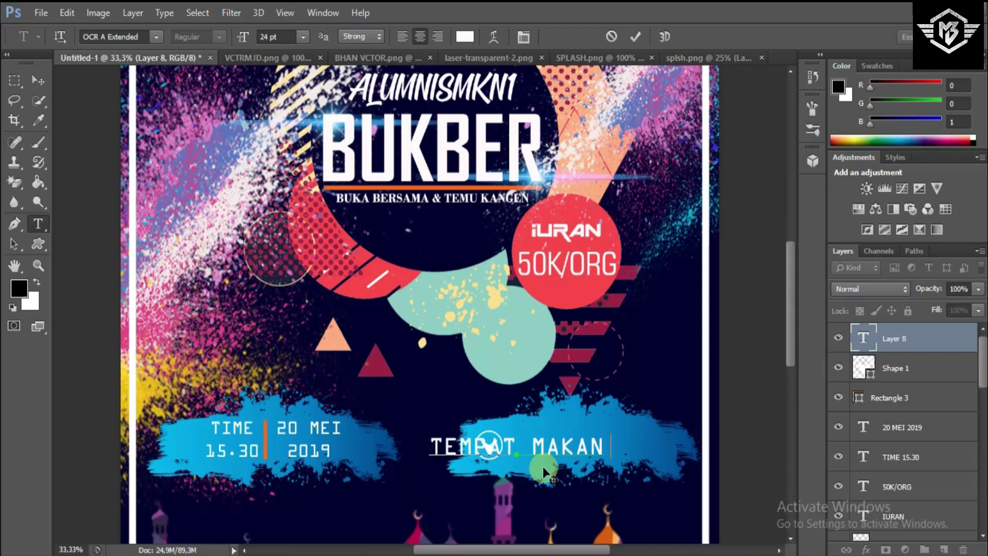
text( NI)
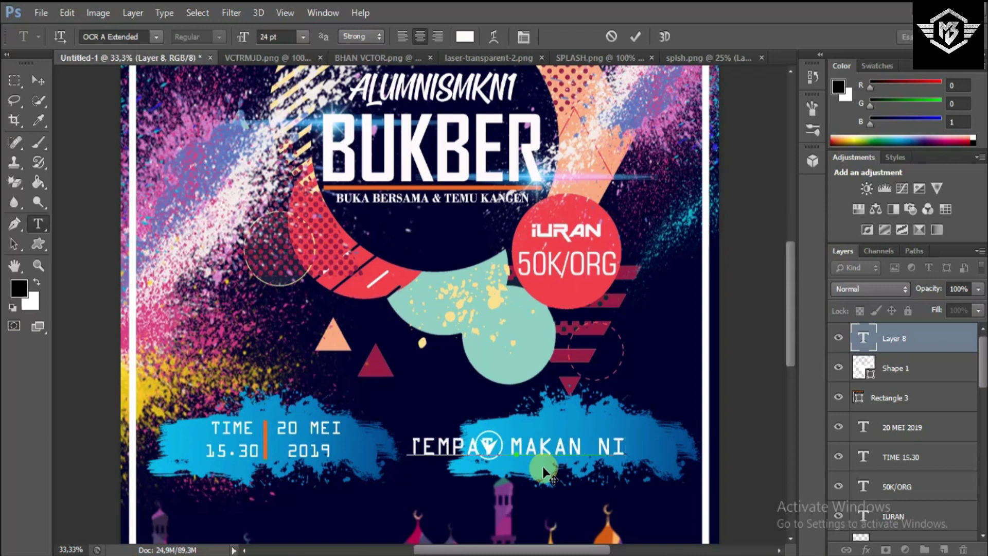
text(RWANA)
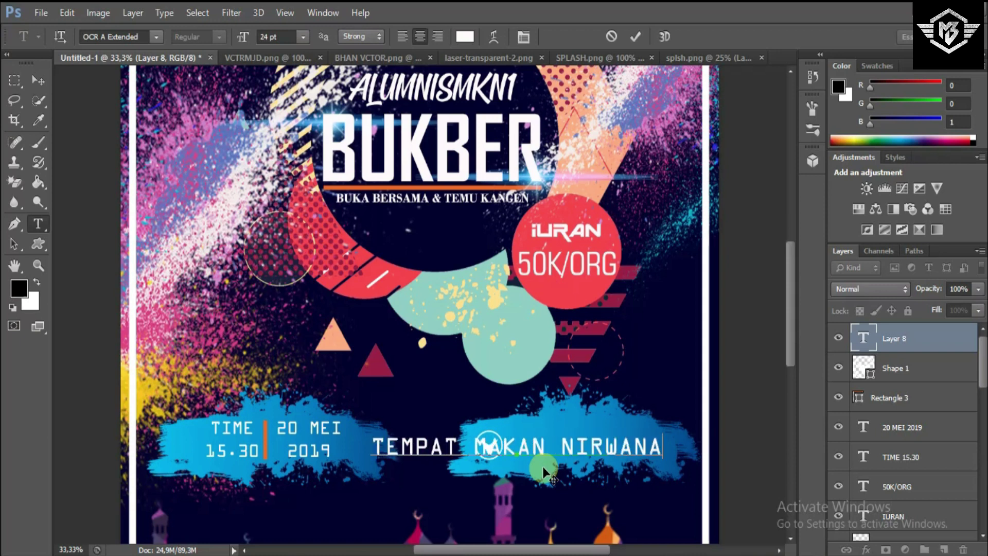
text( BA)
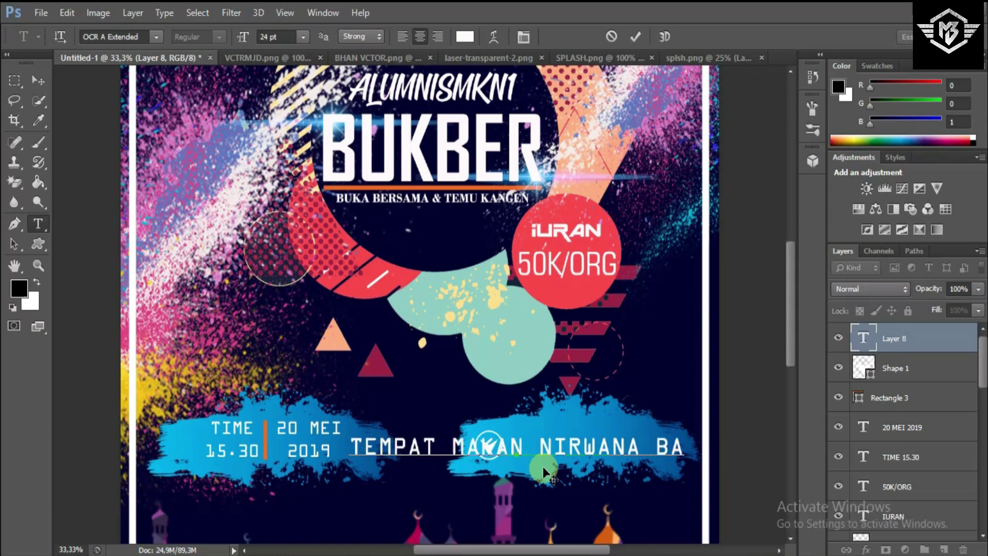
text(MBU)
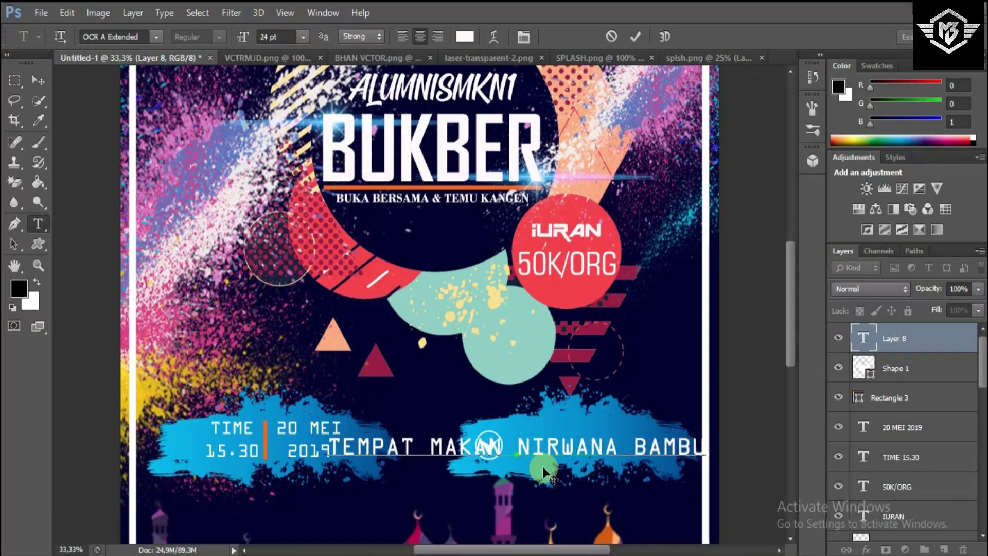
key(ctrl+a)
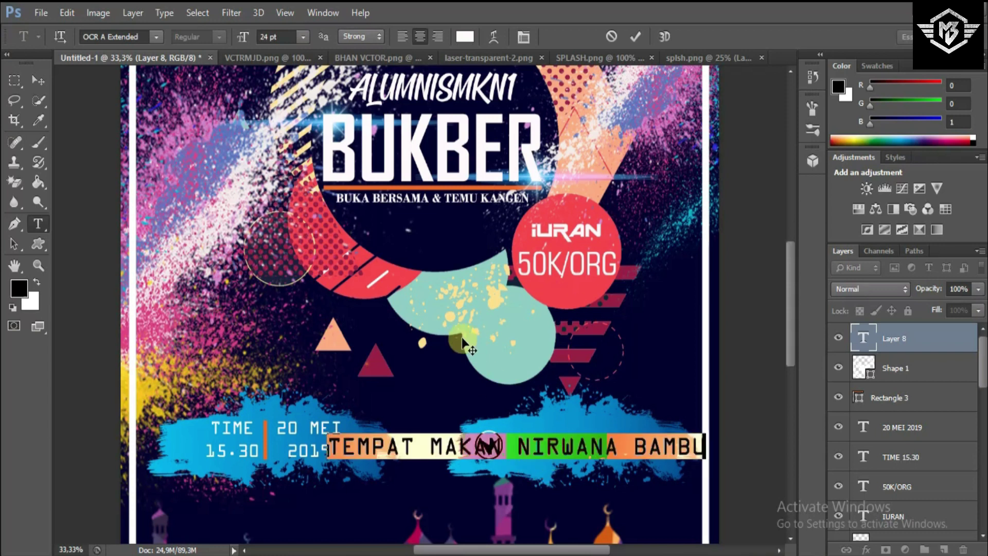
click(302, 36)
click(310, 222)
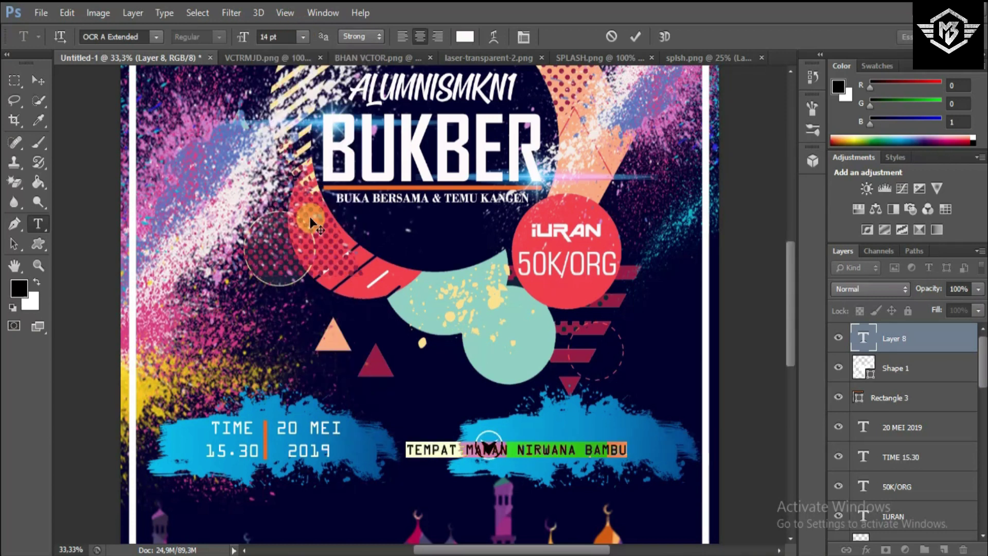
click(635, 36)
click(38, 82)
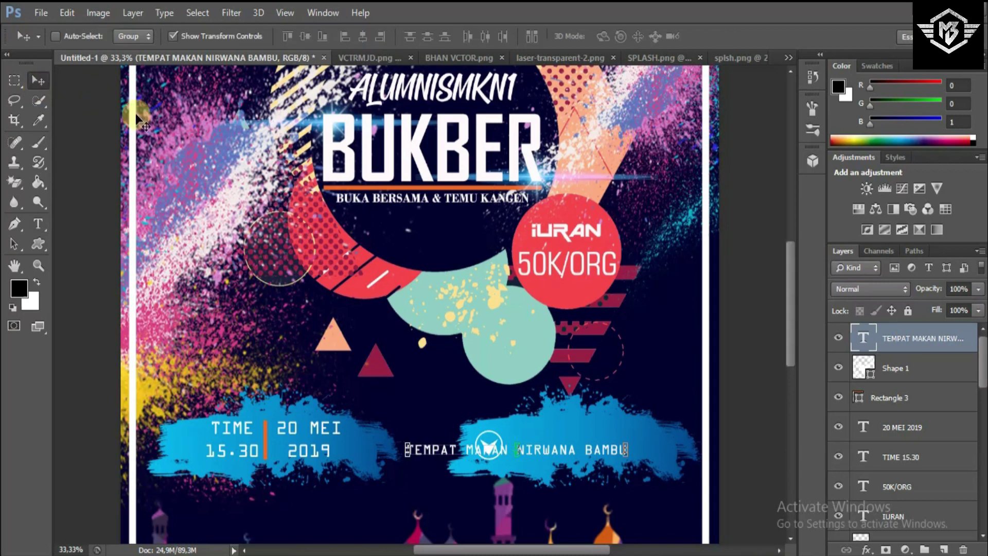
- Place the venue text beside the icon, scaled to about 75.8% width and 149% height, nudged down
drag(467, 498, 568, 496)
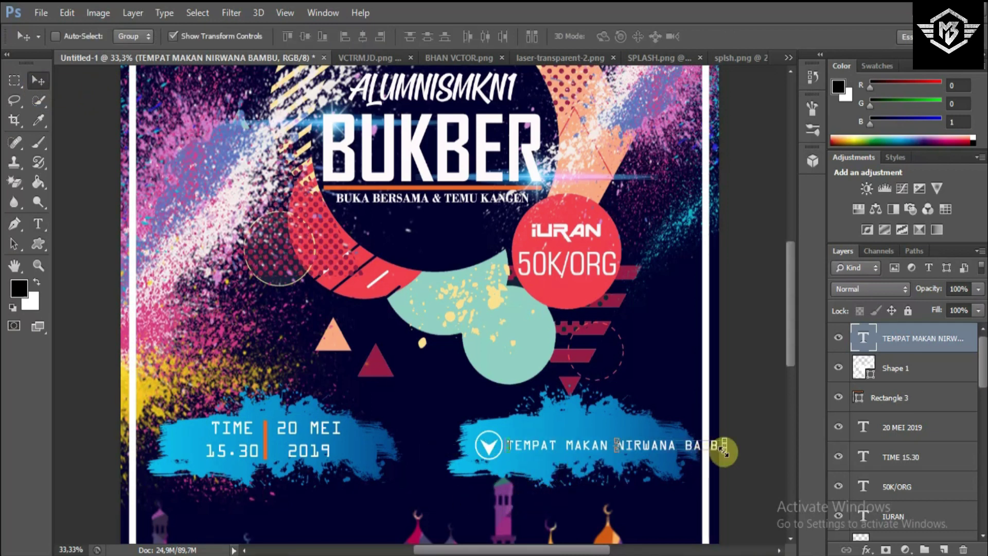
drag(683, 449, 671, 450)
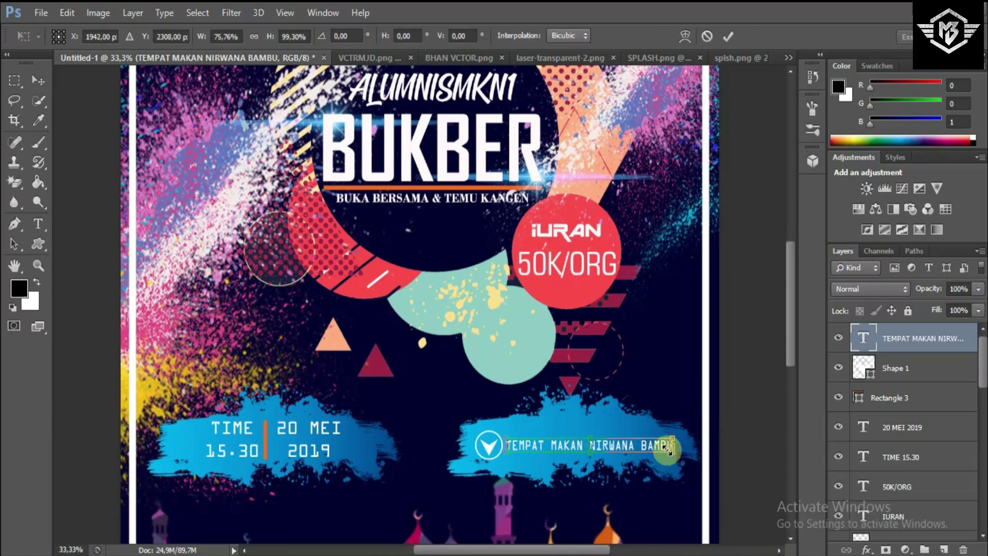
drag(593, 438, 595, 429)
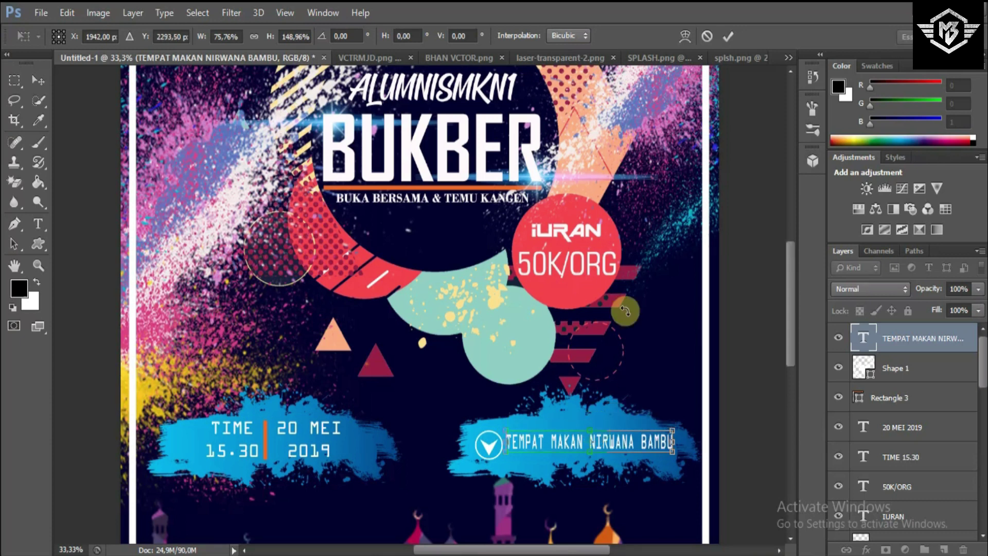
click(728, 35)
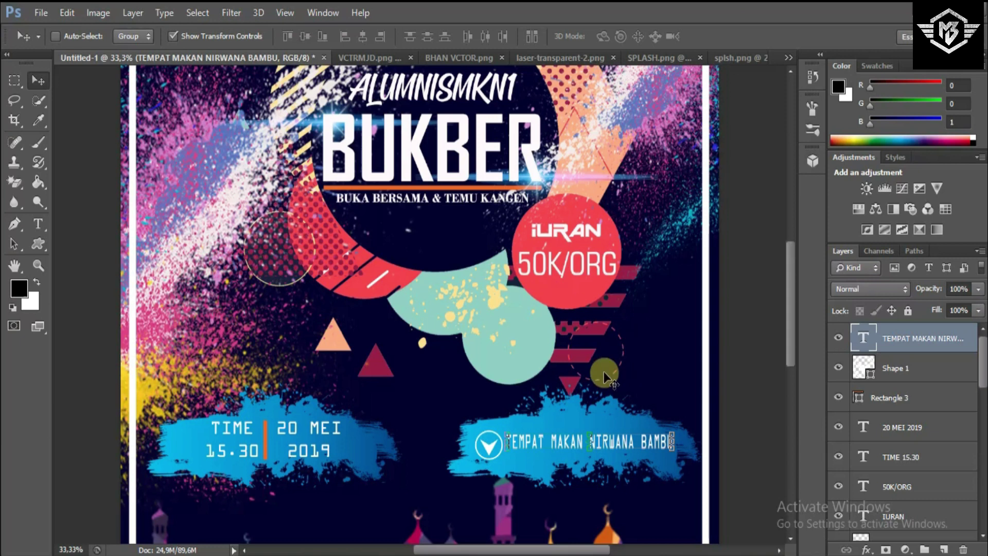
key(Down)
key(Down)
key(Down)
key(Down)
key(Down)
key(Down)
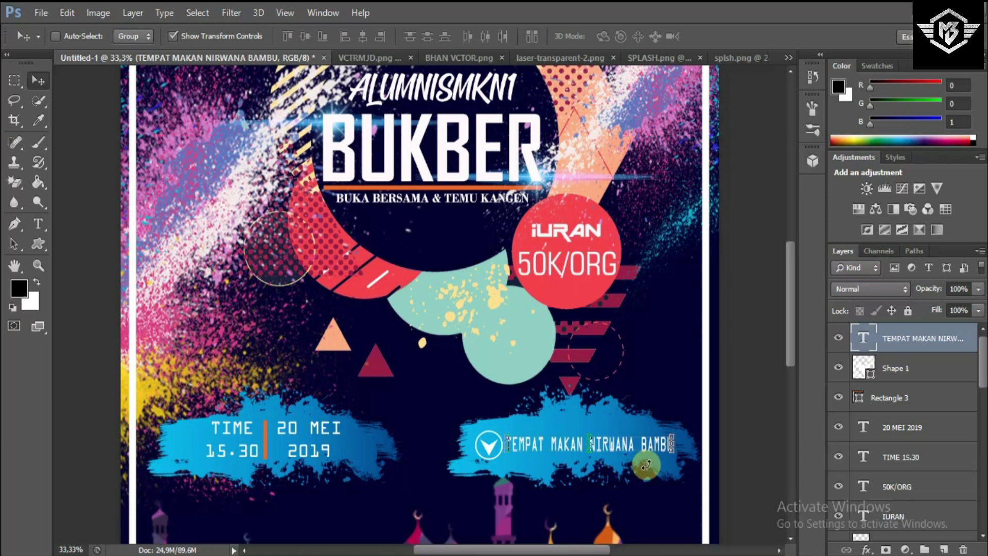
key(Down)
key(Down)
key(Down)
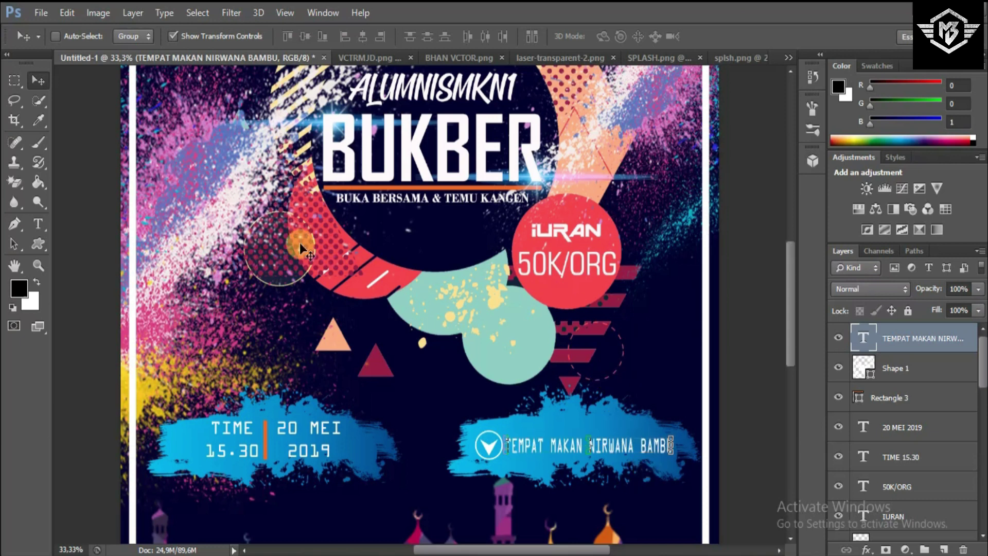
- Enlarge the TEMPAT MAKAN NIRWANA BAMBU text to 16 pt
key(m)
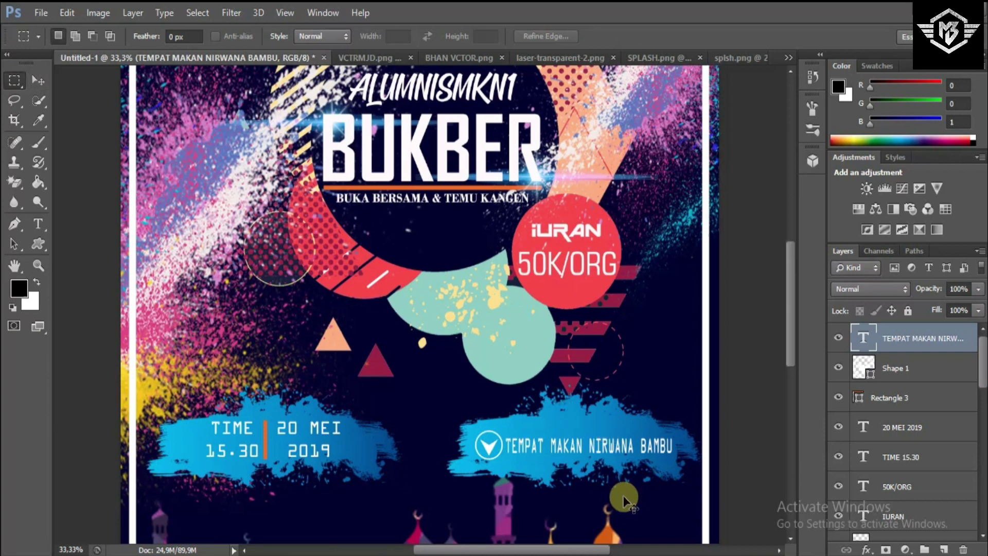
scroll(624, 497, down, 1)
scroll(623, 497, down, 1)
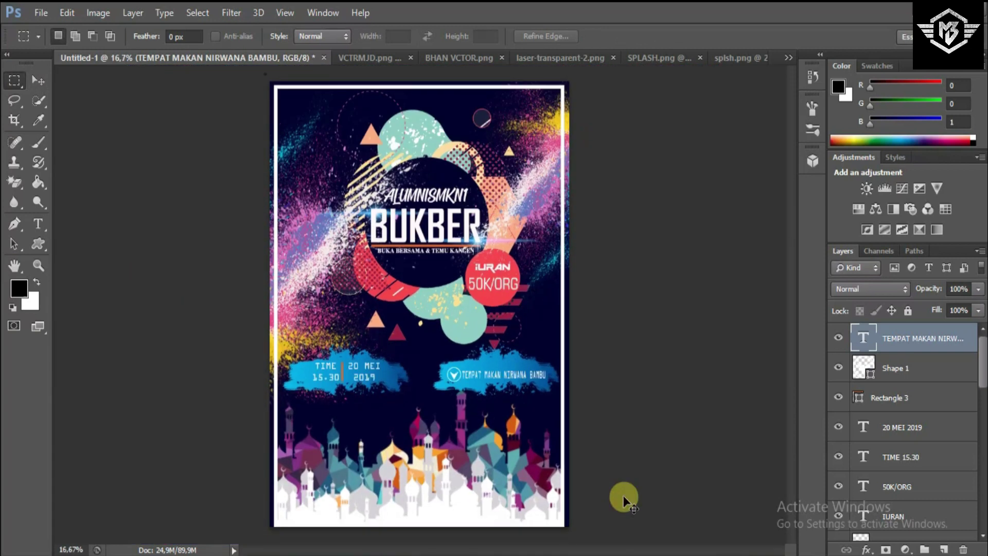
scroll(623, 497, up, 1)
scroll(624, 497, down, 1)
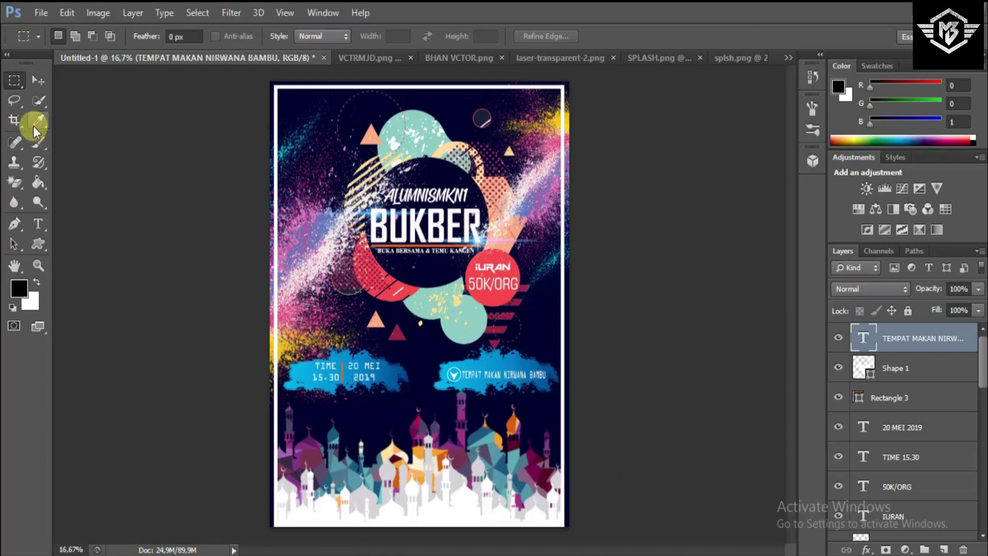
click(42, 216)
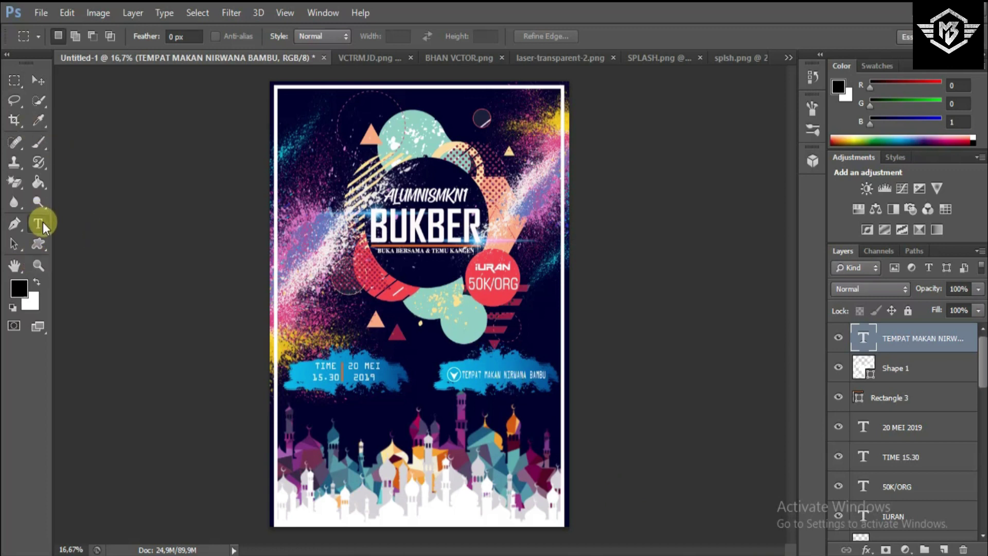
click(510, 372)
key(ctrl+plus)
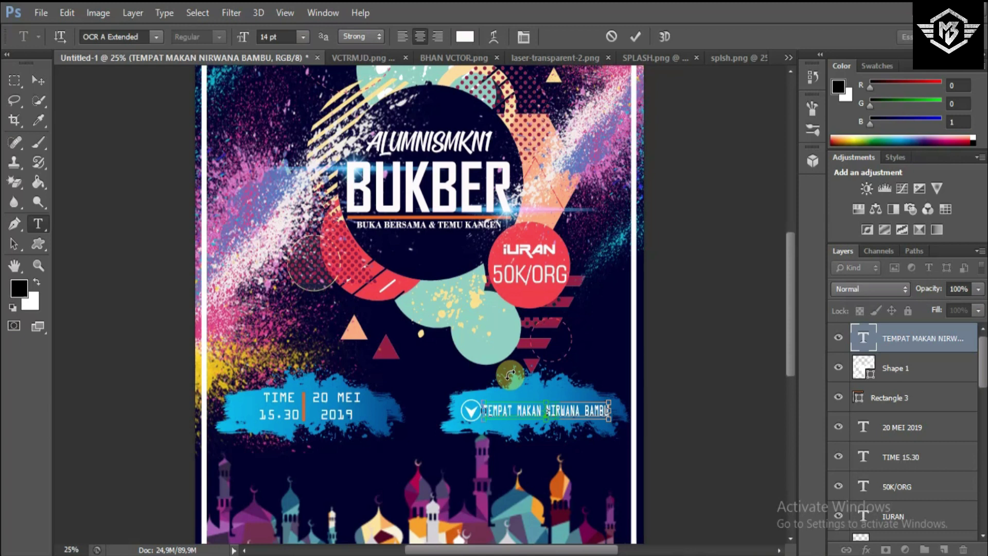
key(ctrl+a)
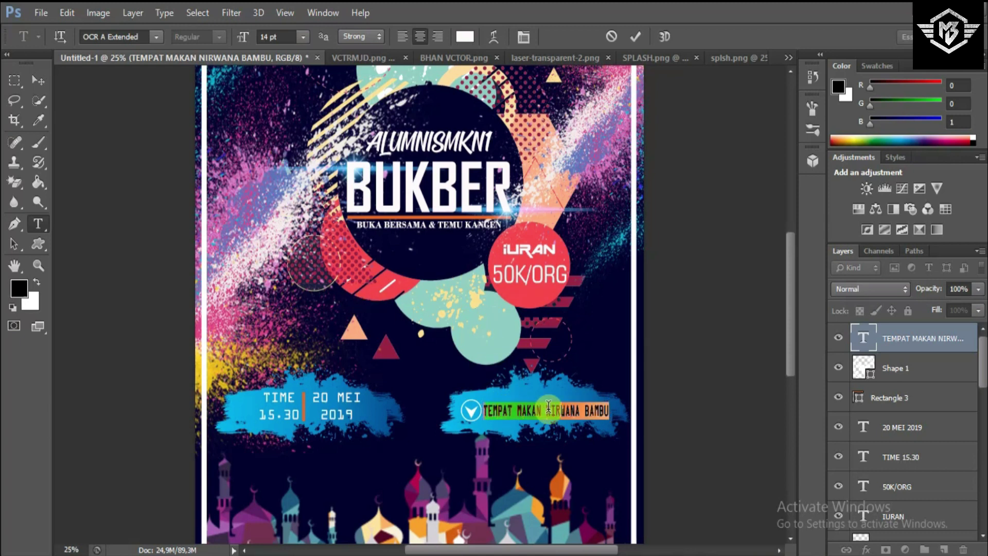
click(291, 37)
key(Up)
key(Up)
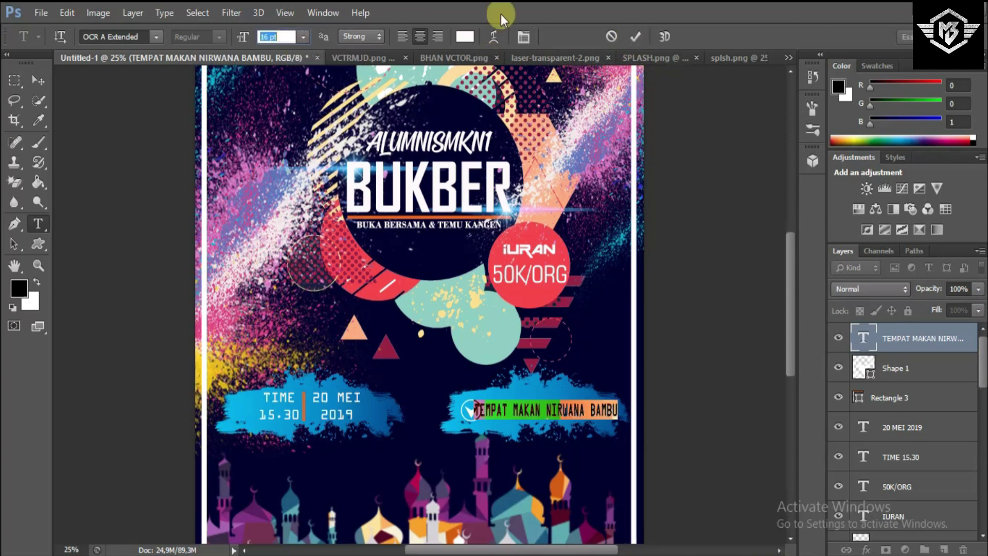
click(634, 37)
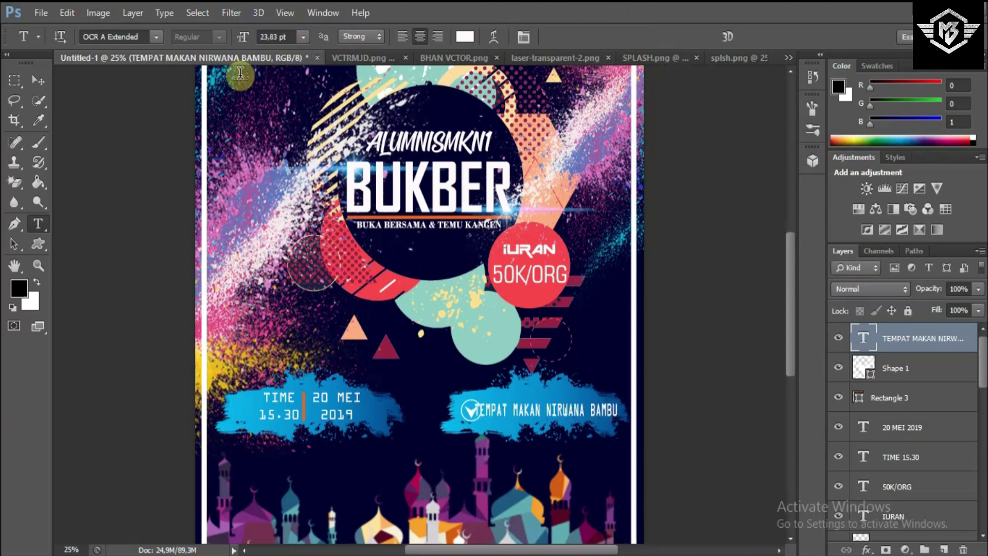
- Nudge the venue text right and narrow it to about 92% width to fit the stroke
click(38, 80)
key(shift+Right)
key(shift+Right)
key(shift+Right)
key(shift+Right)
key(shift+Right)
key(shift+Right)
key(shift+Right)
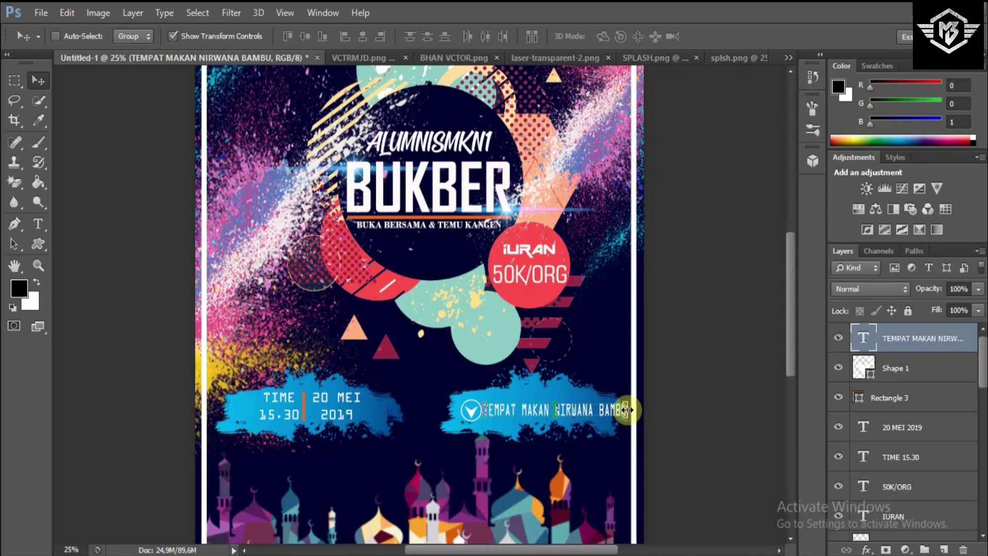
drag(625, 411, 619, 410)
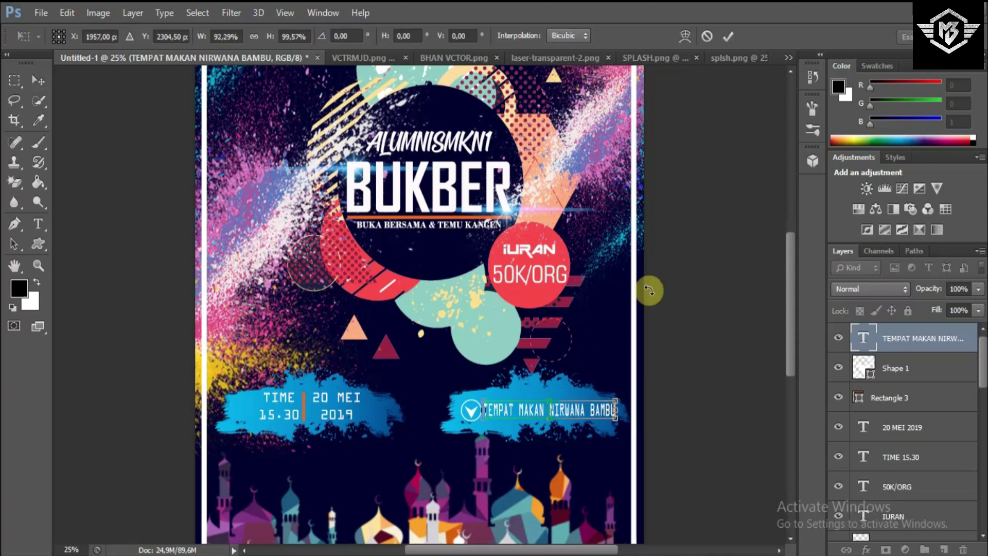
click(728, 35)
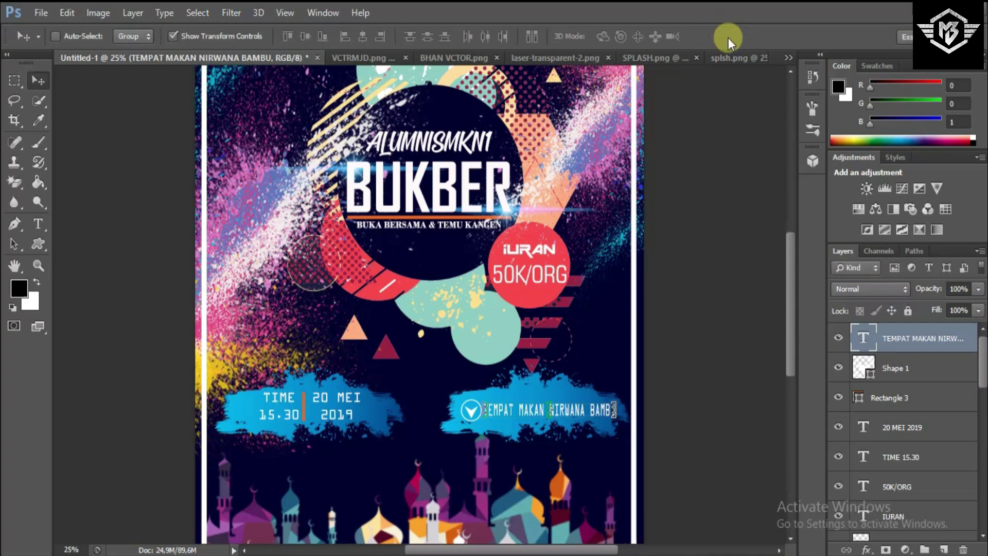
click(14, 81)
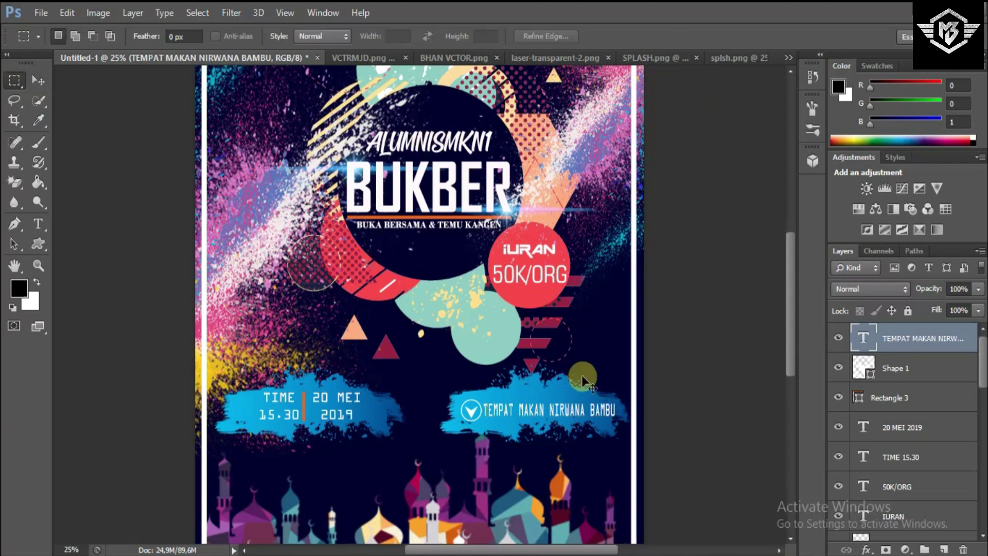
key(ctrl+minus)
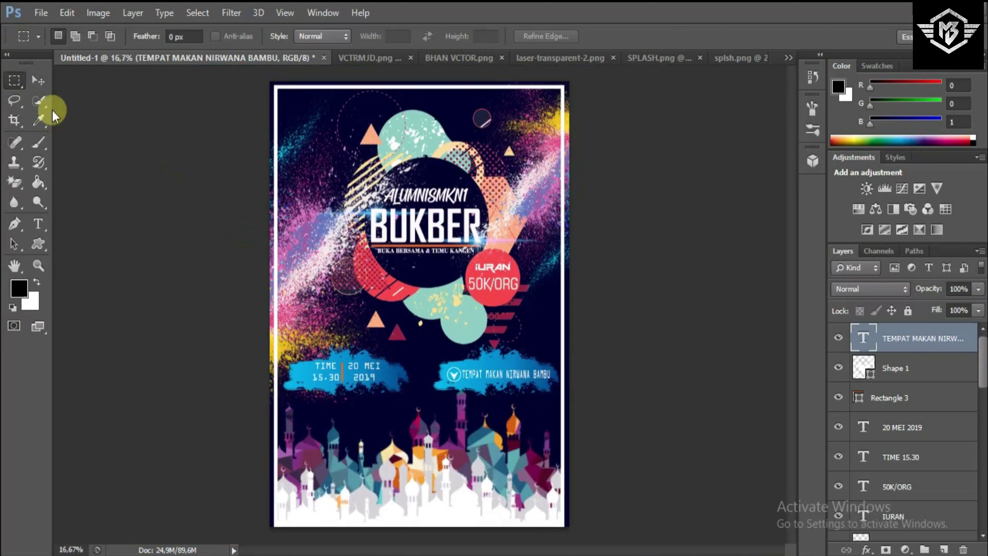
click(39, 83)
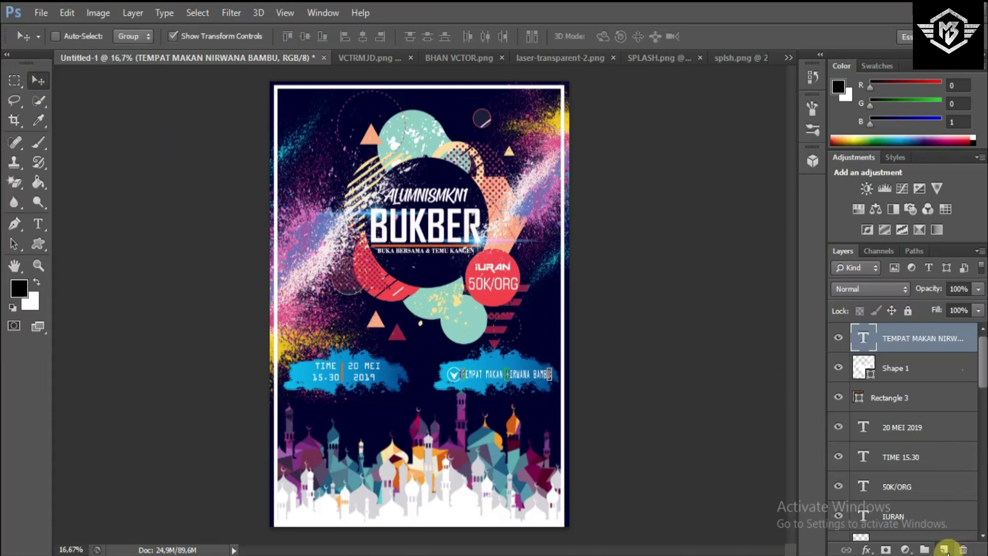
- On a new layer, begin a text line near the bottom edge with navy #030132 text colour
click(943, 549)
click(38, 224)
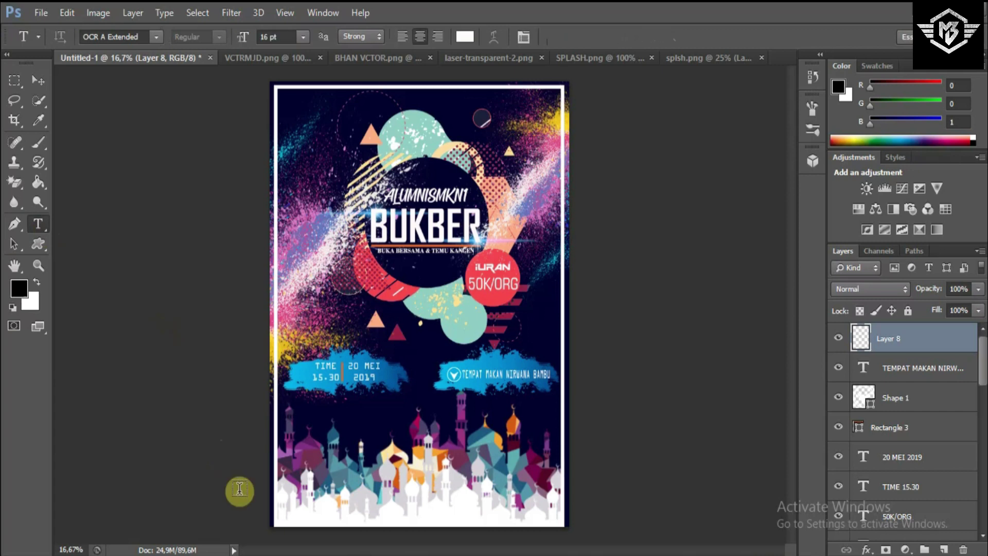
click(300, 527)
click(463, 36)
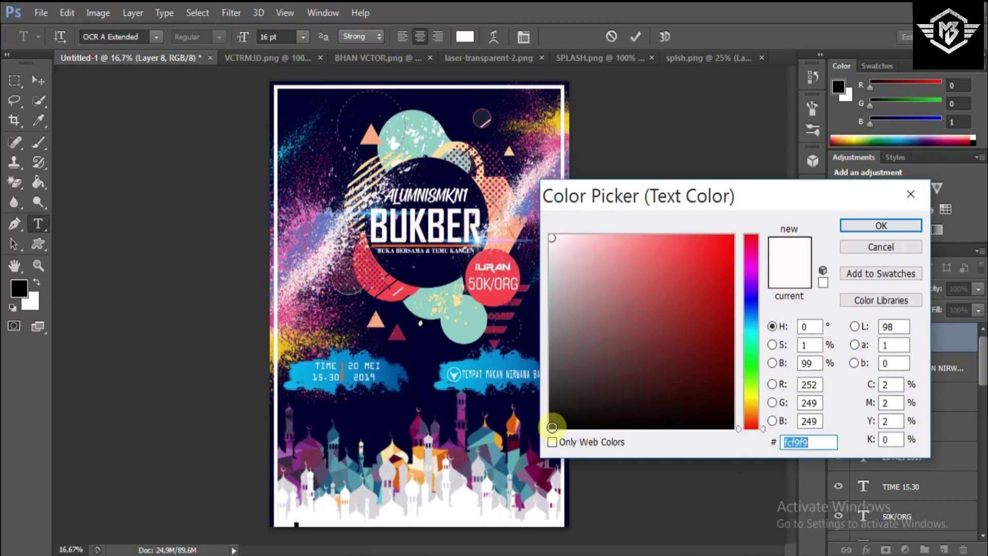
click(378, 414)
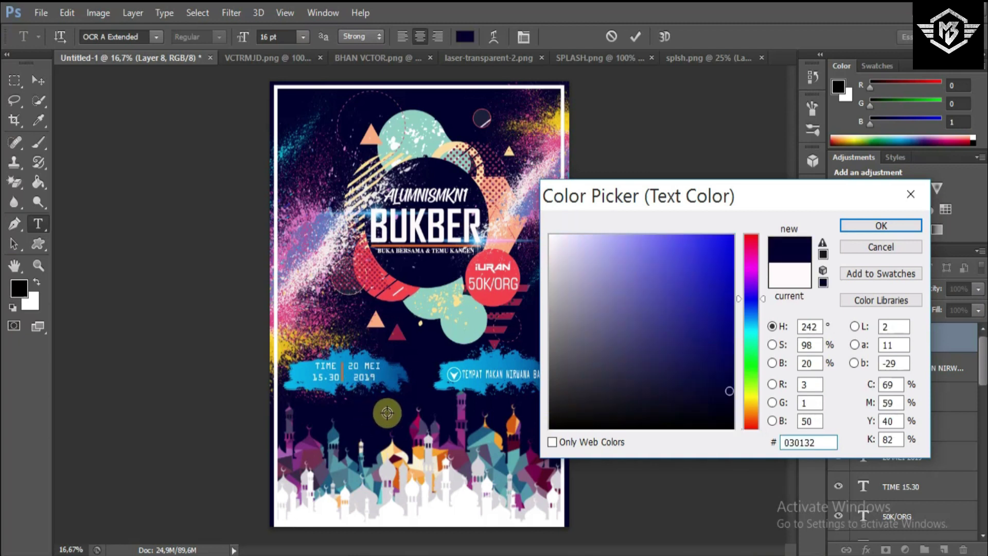
click(858, 230)
key(ctrl+plus)
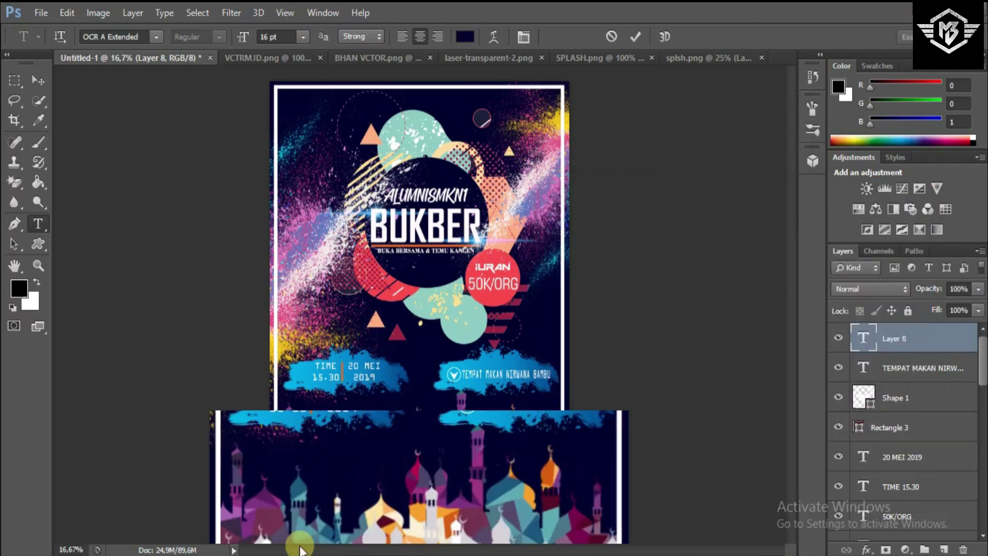
key(ctrl+plus)
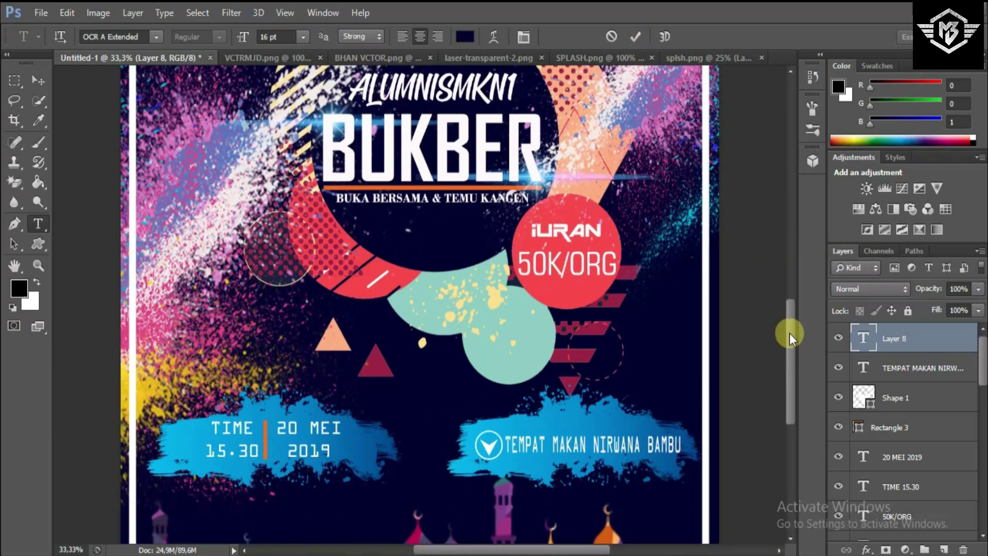
- Type the 'MORE INFO:' label and the first contact's name at the poster's bottom
scroll(789, 332, down, 5)
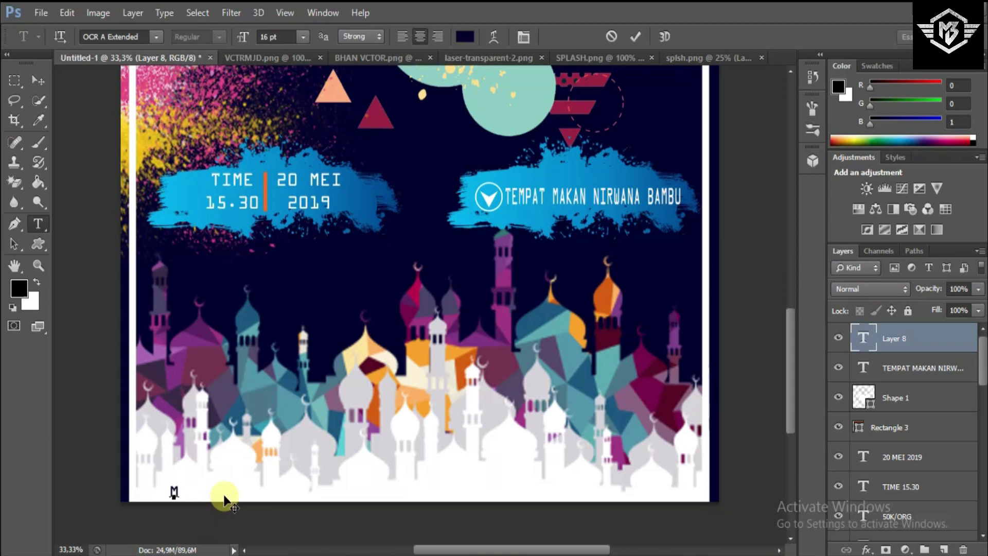
text(E INFO)
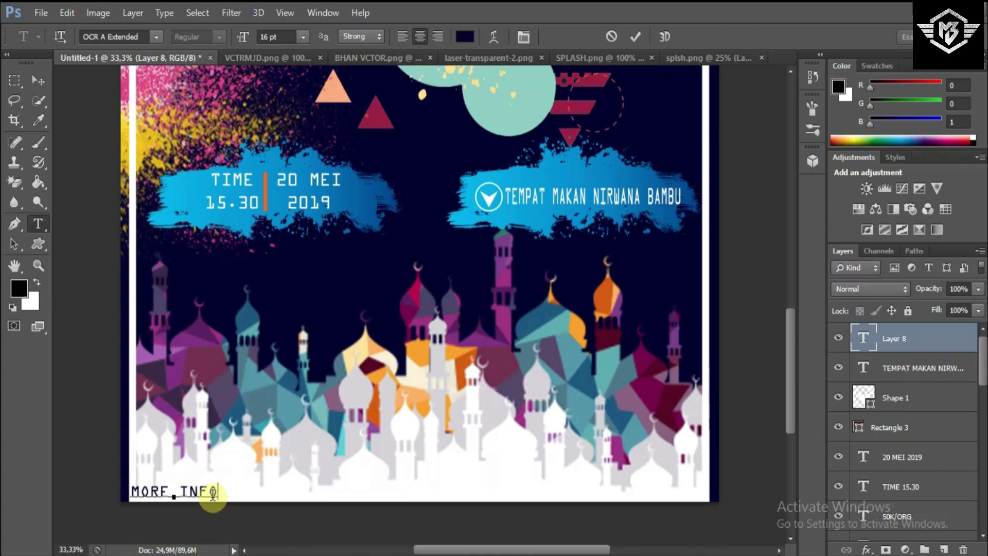
drag(226, 512, 236, 508)
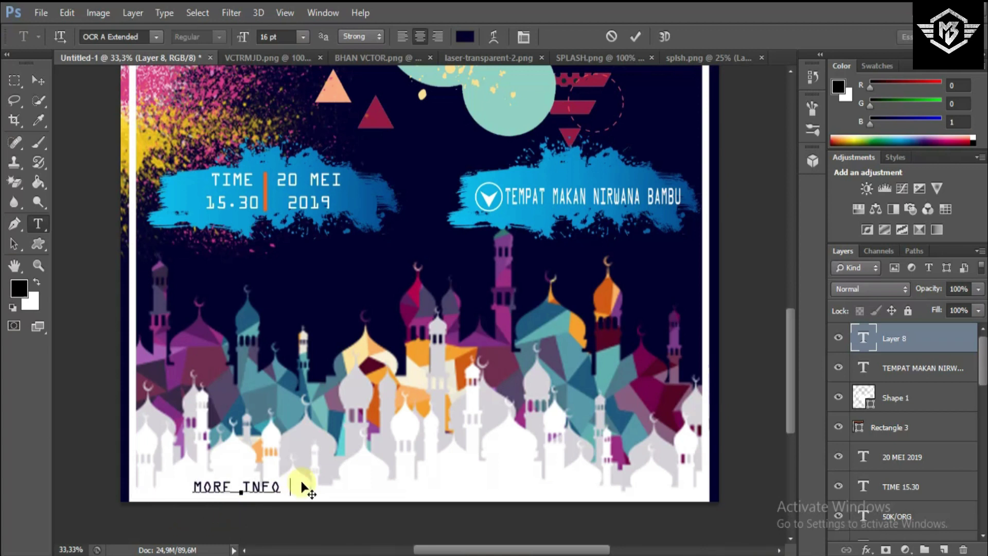
text(AHSAN)
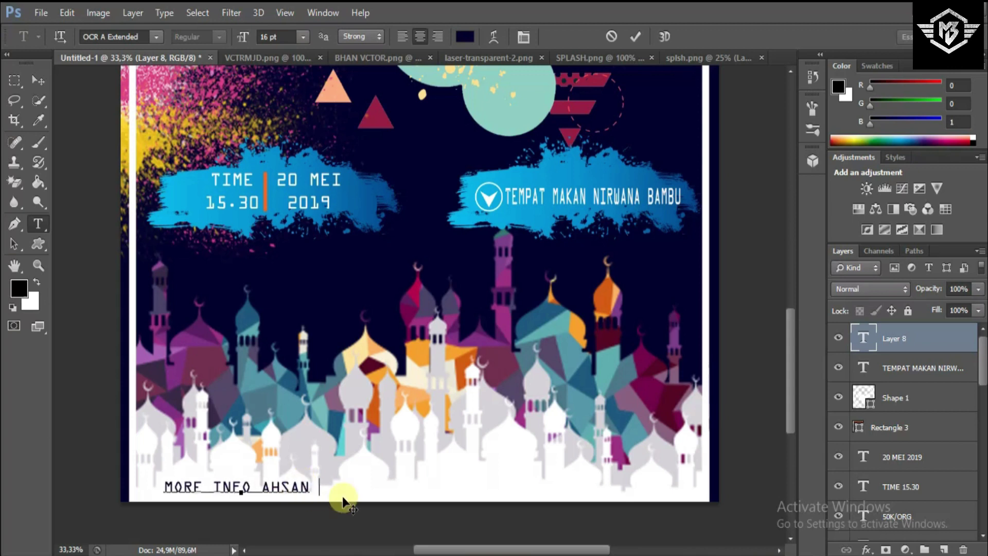
click(252, 497)
text(:)
click(312, 486)
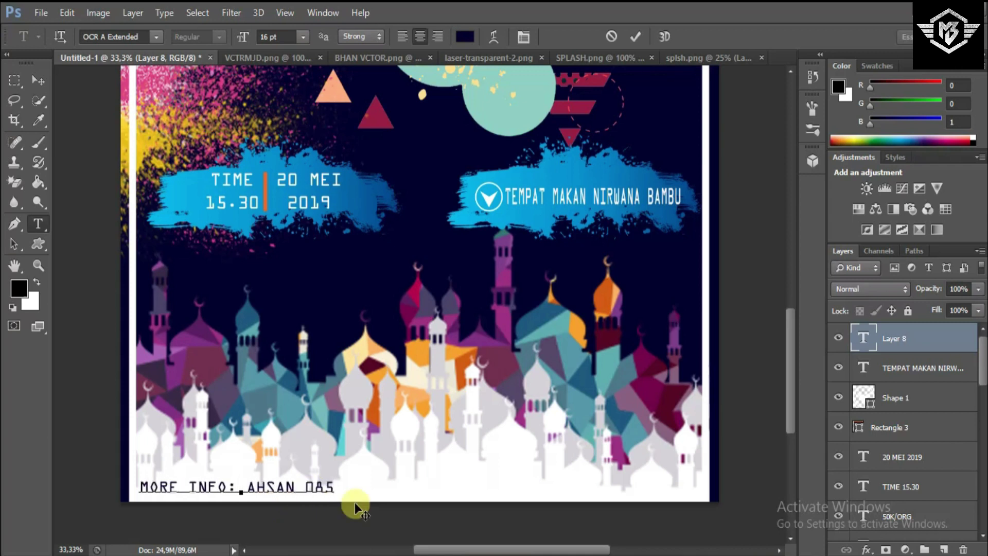
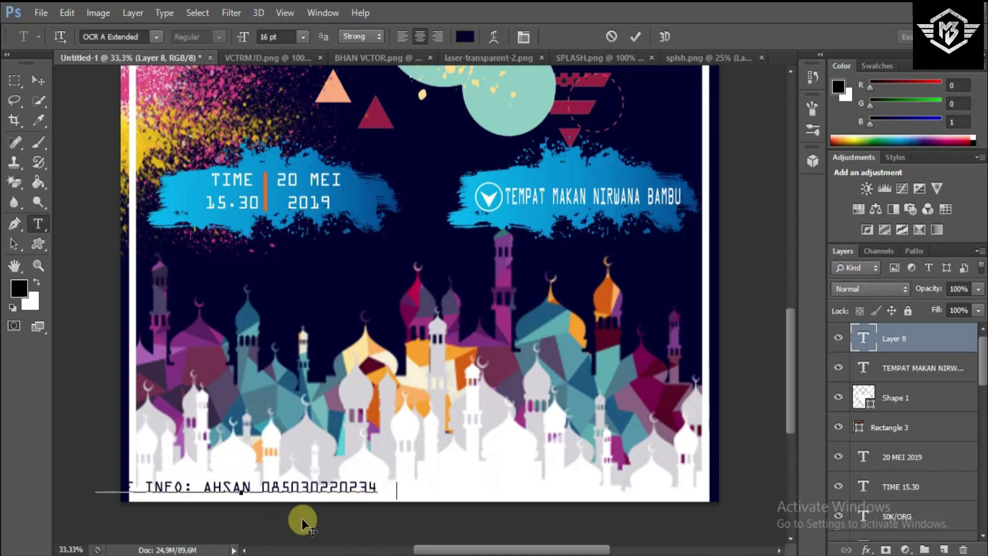
drag(302, 518, 375, 522)
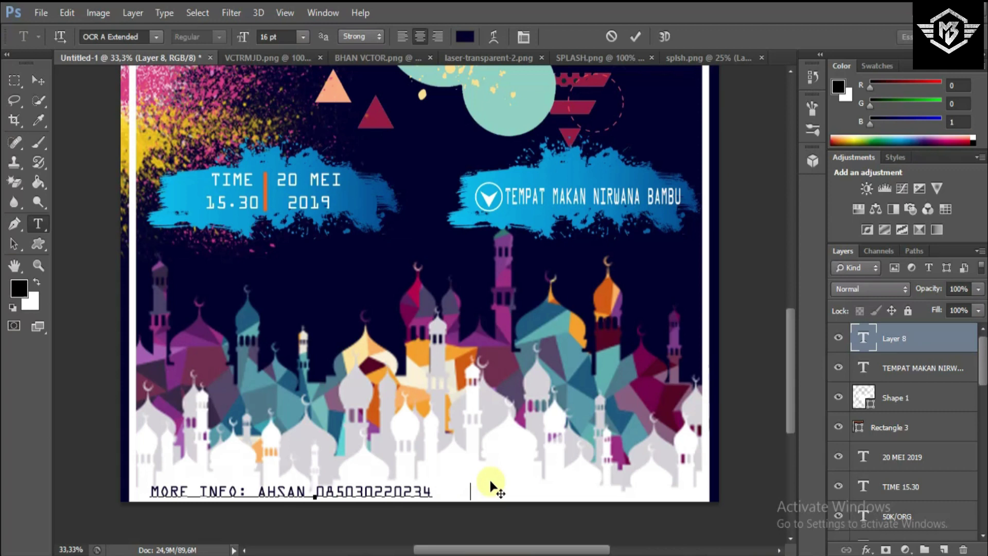
text(A)
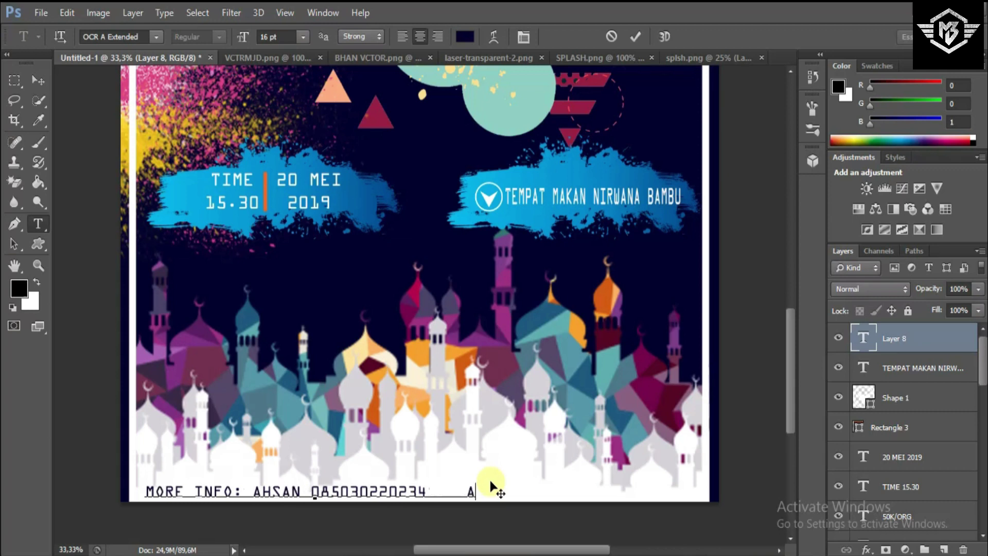
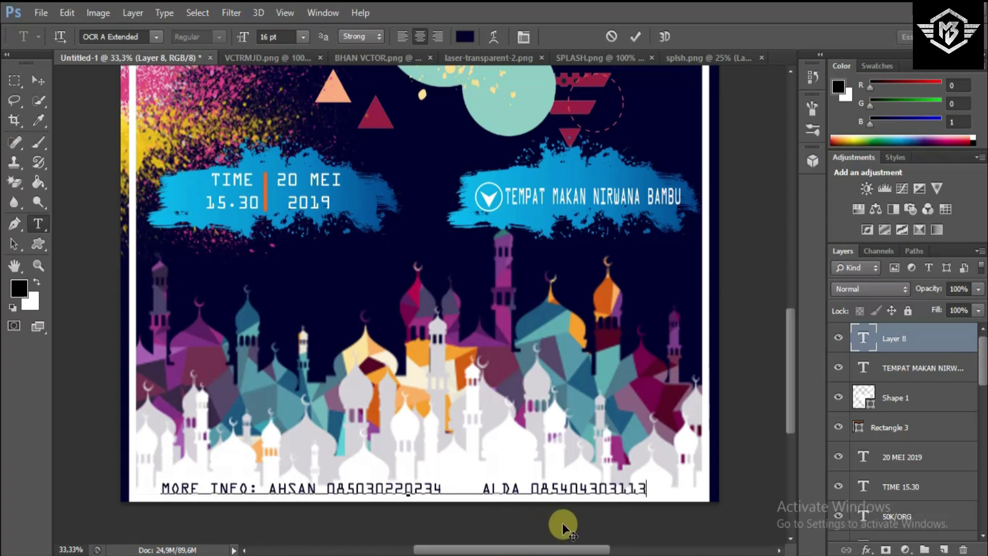
drag(563, 526, 569, 529)
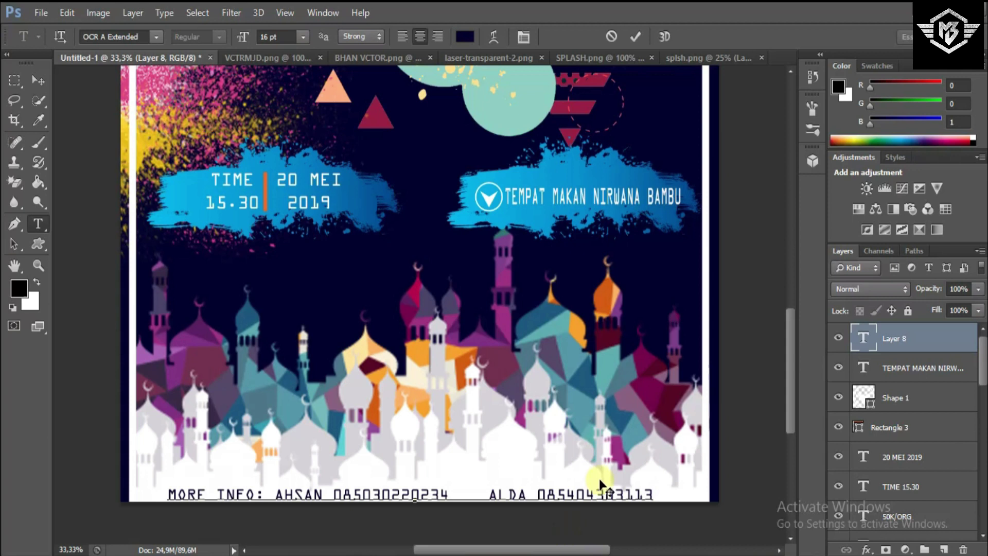
key(ctrl+a)
- Set the contact line's font to Square721 Cn BT in Bold style
click(155, 37)
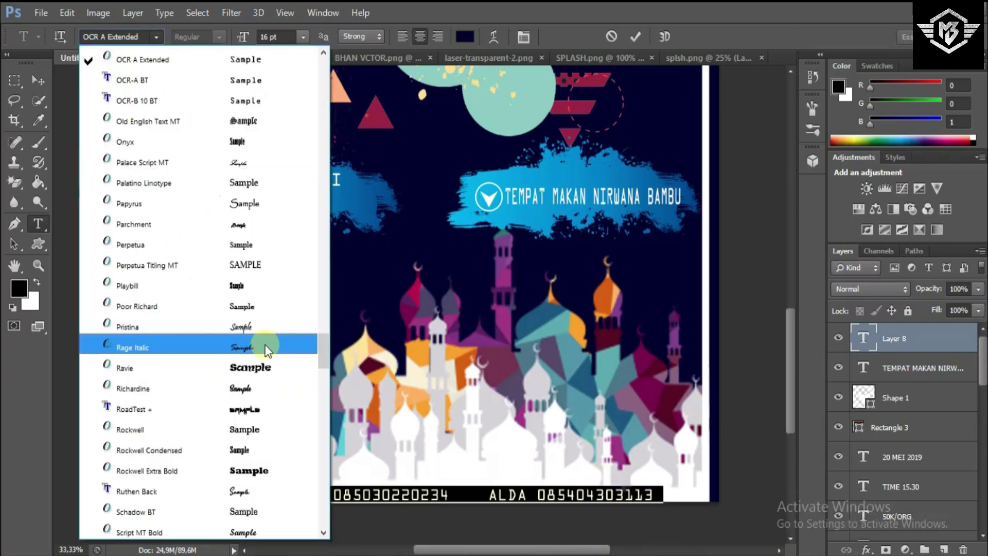
drag(328, 348, 303, 417)
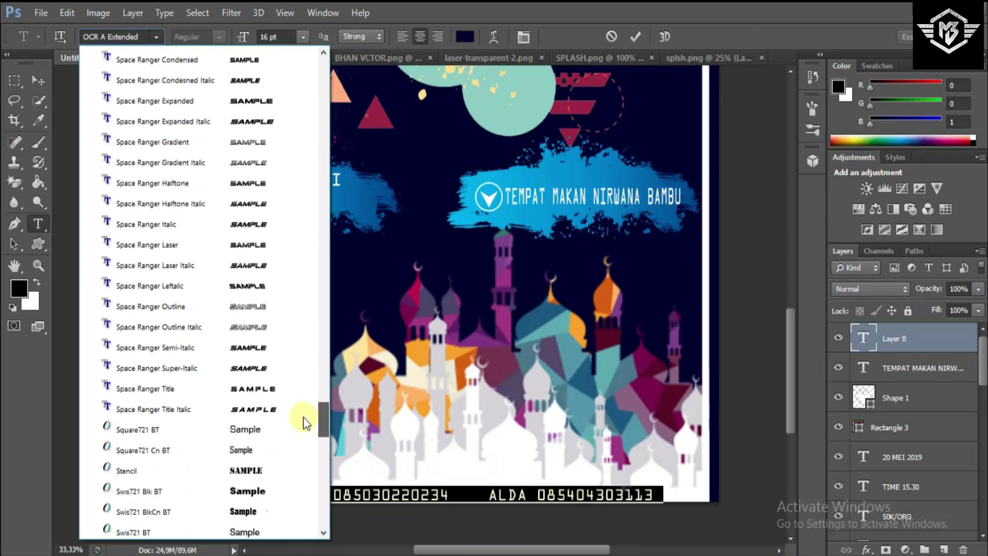
click(251, 433)
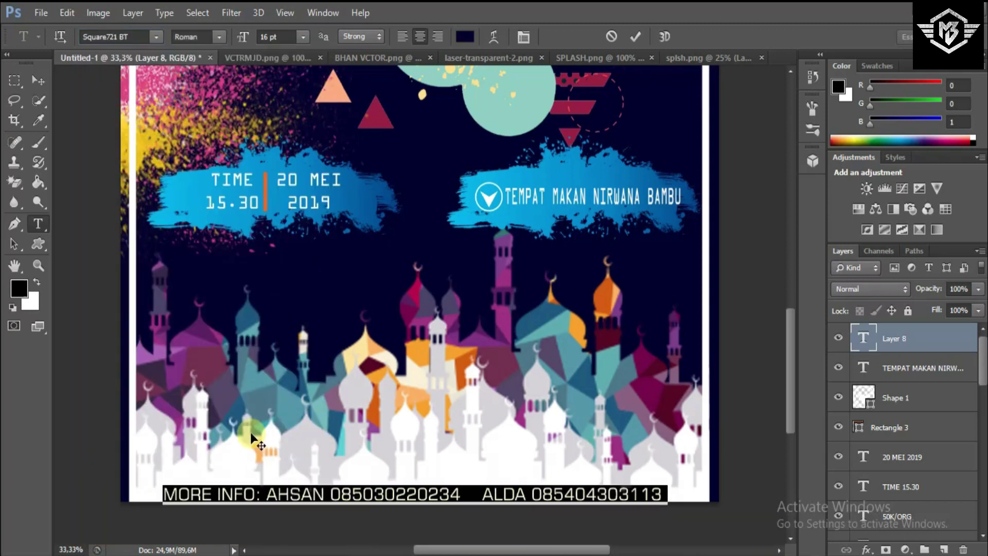
click(156, 37)
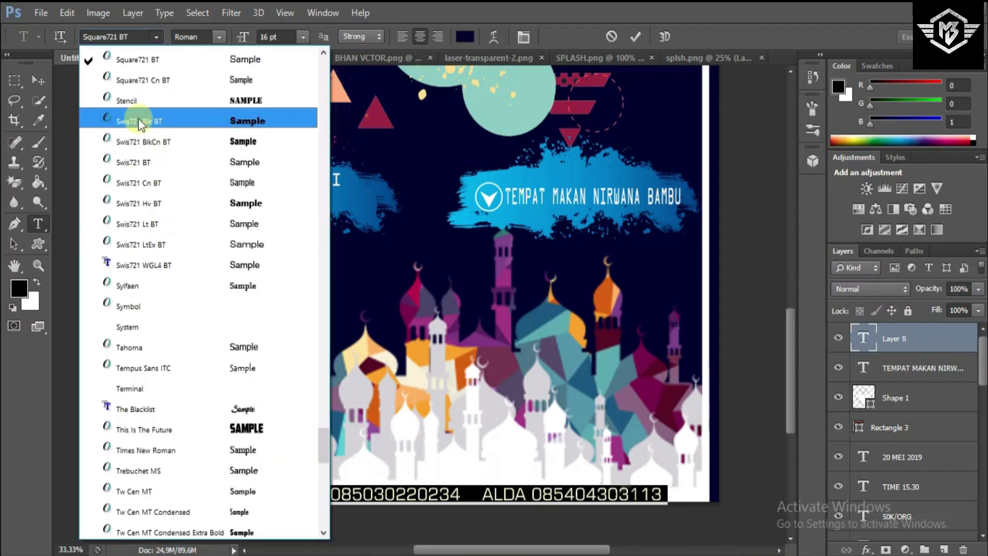
click(145, 83)
click(220, 36)
click(216, 80)
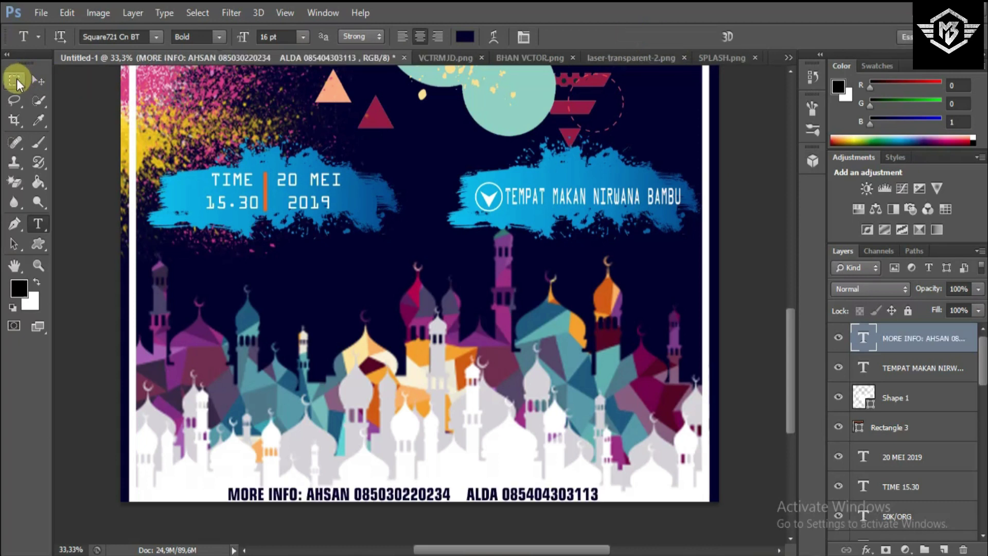
- Commit the text and nudge the contact line slightly upward
click(38, 80)
drag(442, 493, 448, 491)
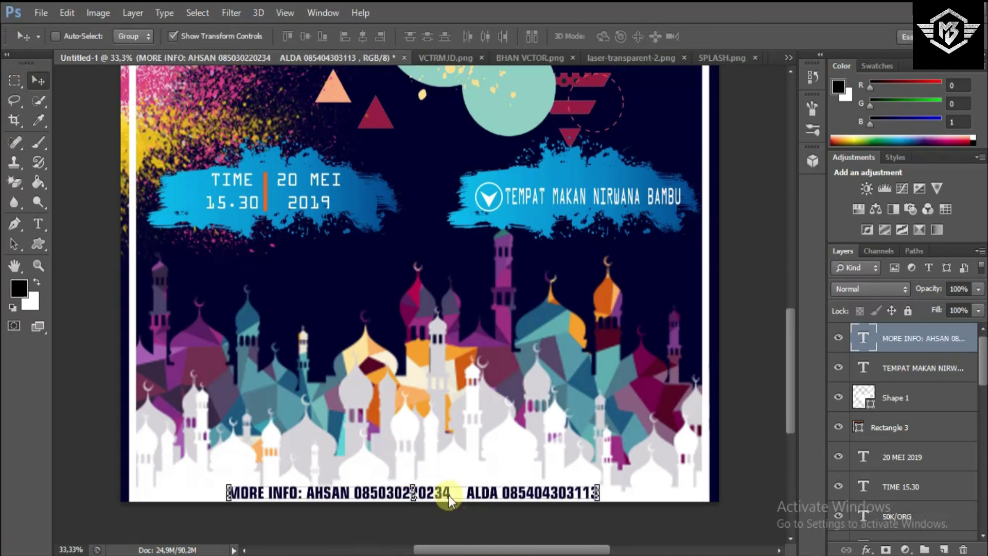
click(14, 80)
- Close the VCTRMJD, BHAN VCTOR, laser-transparent-2, SPLASH and splsh images, leaving only the poster
key(ctrl+minus)
key(ctrl+minus)
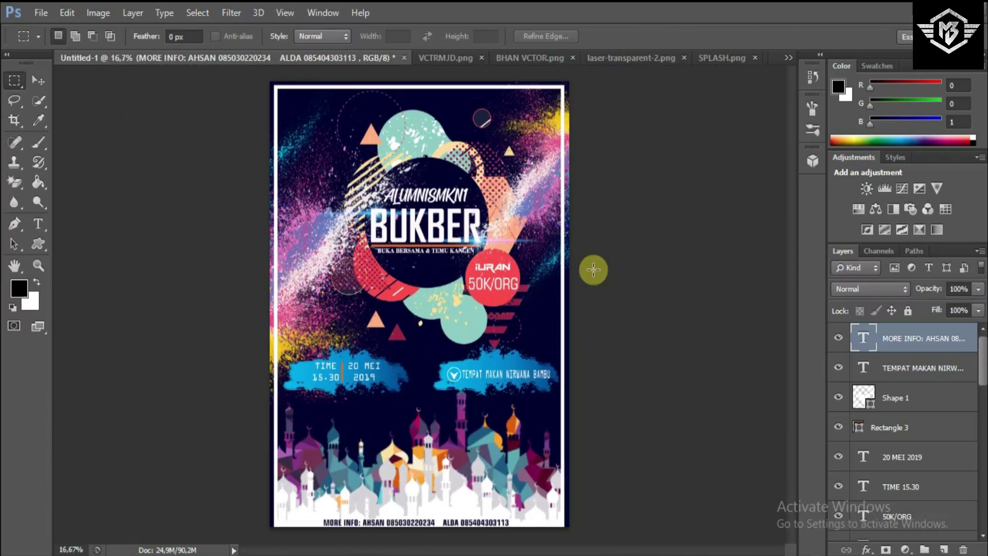
click(36, 78)
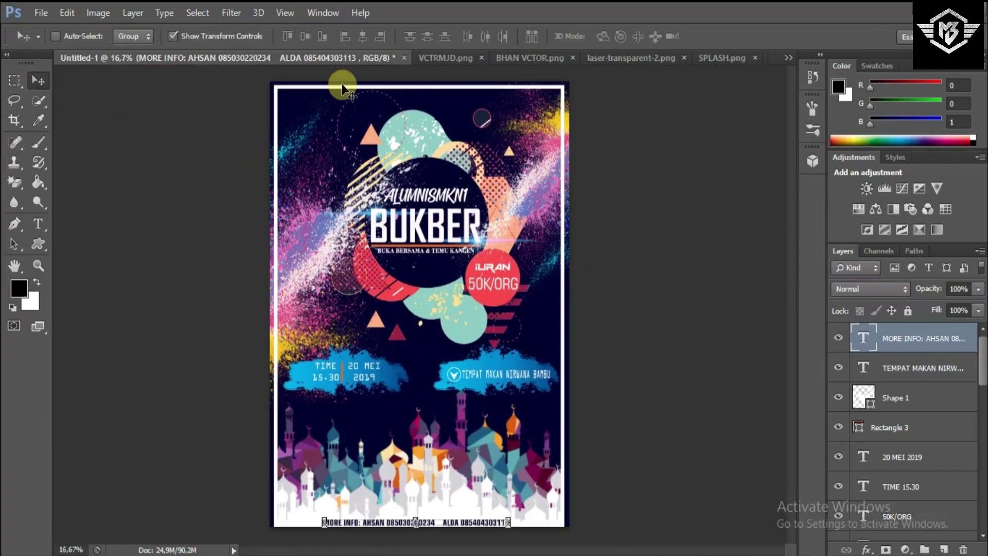
click(483, 57)
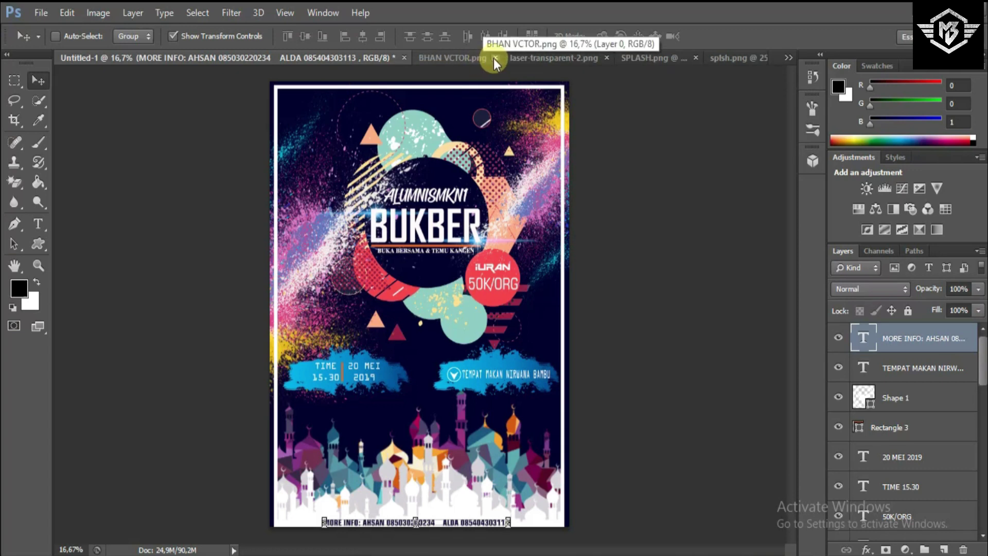
click(494, 57)
click(520, 57)
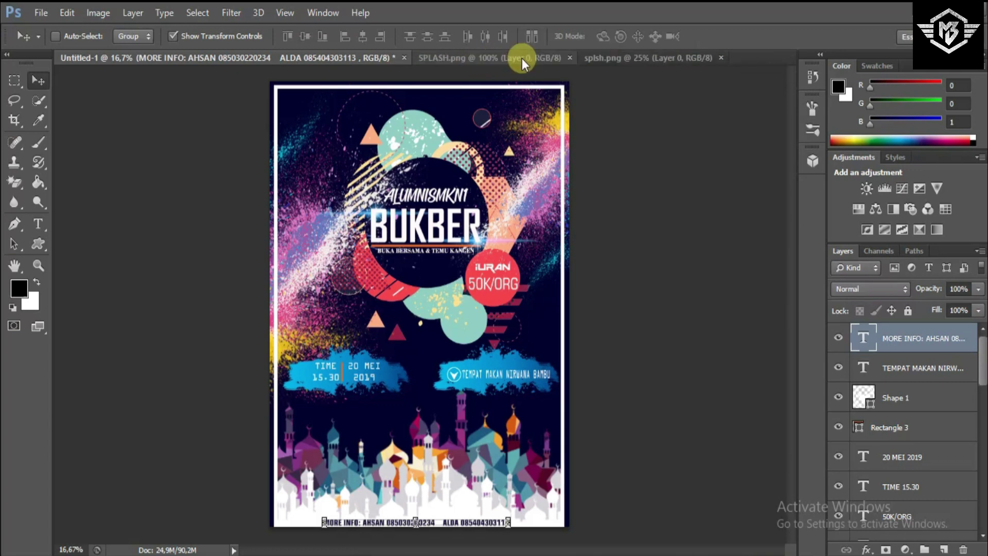
click(568, 59)
click(556, 58)
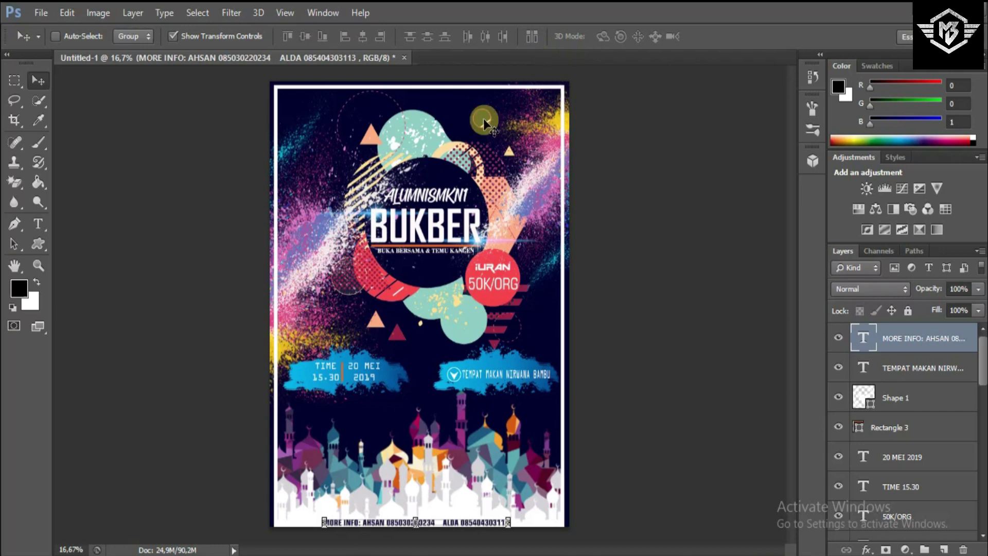